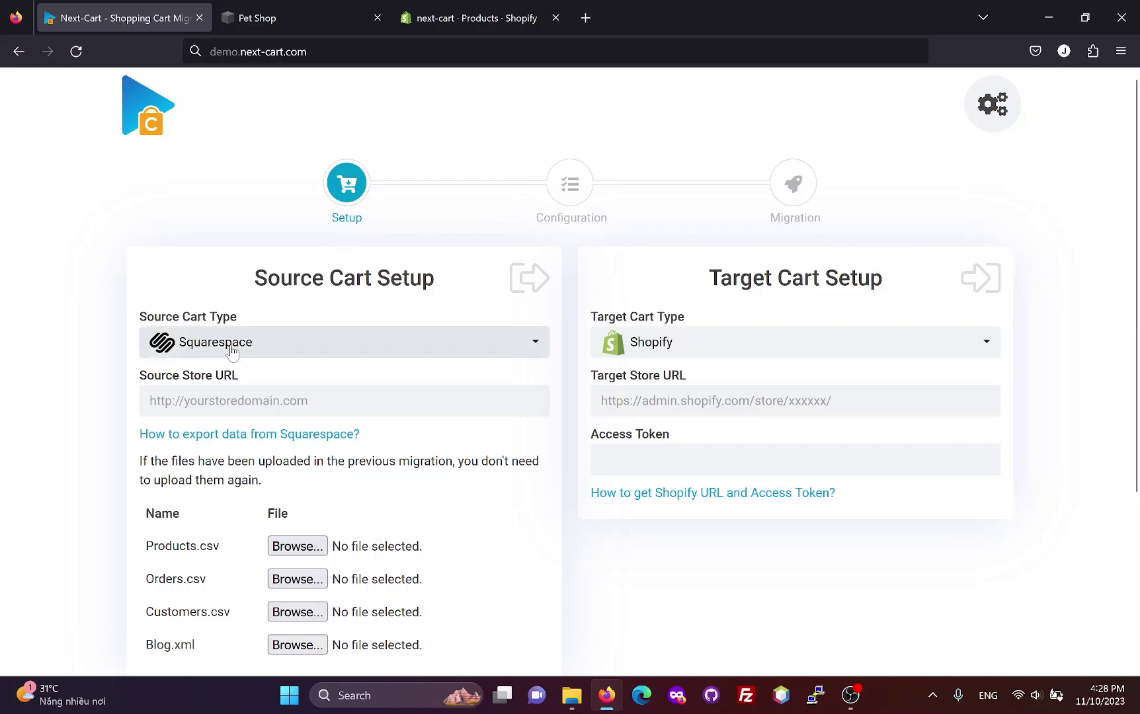
click(522, 401)
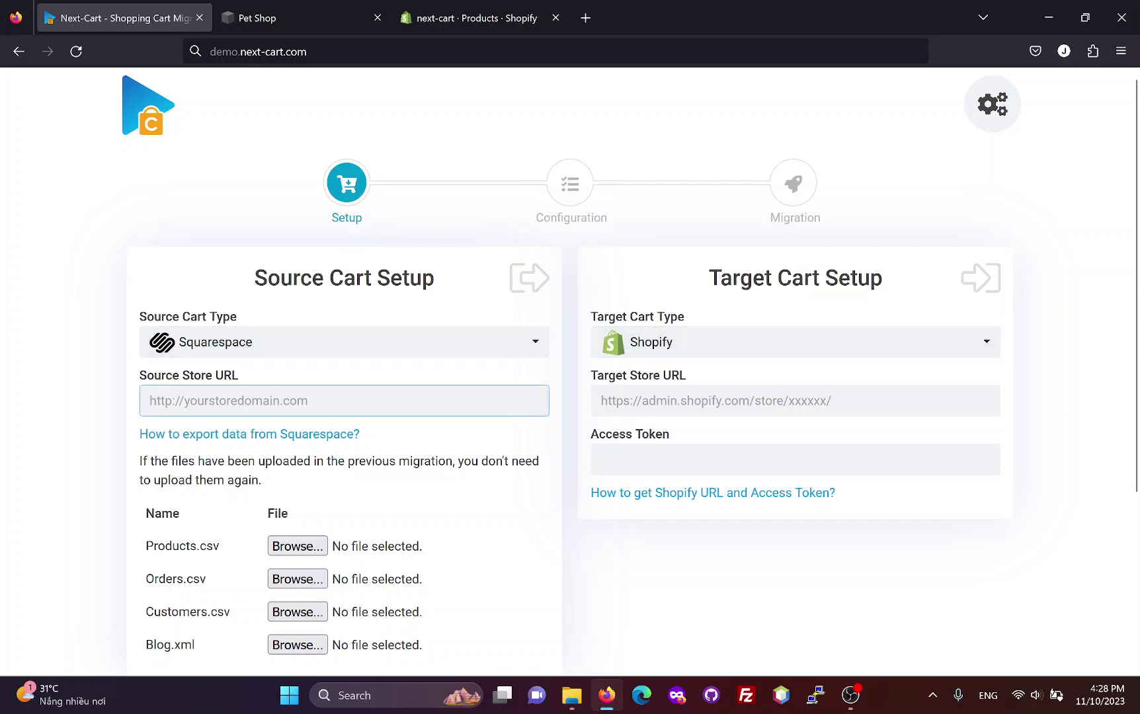
click(297, 13)
click(450, 61)
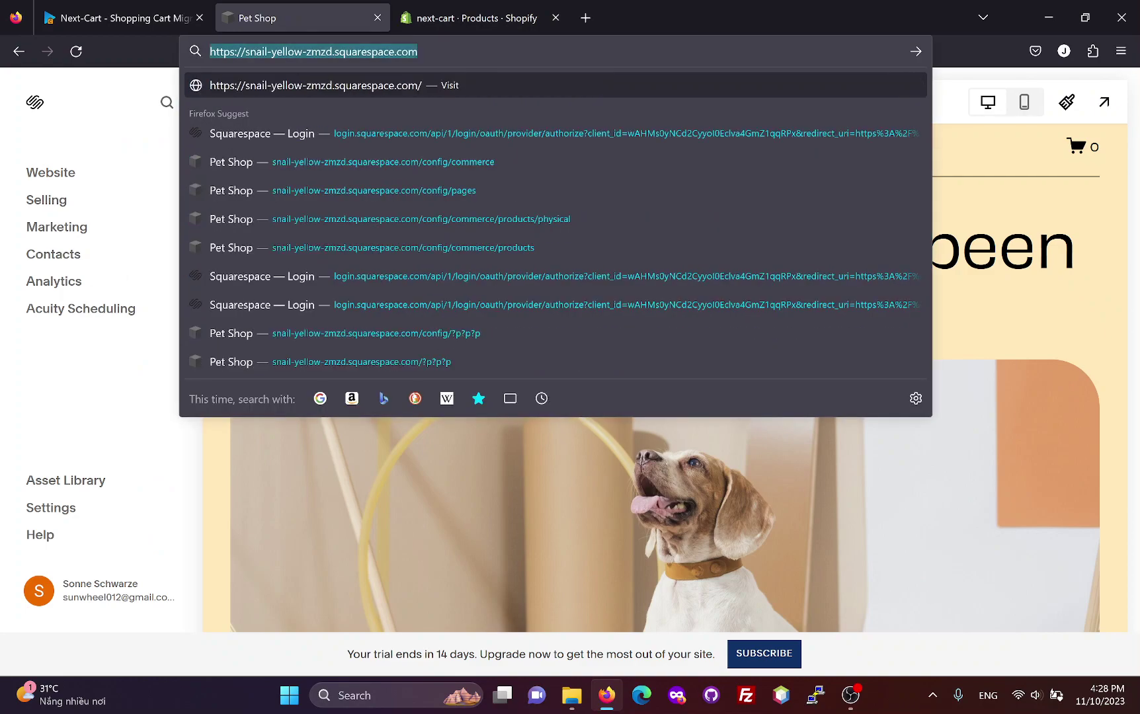
key(ctrl+c)
click(135, 18)
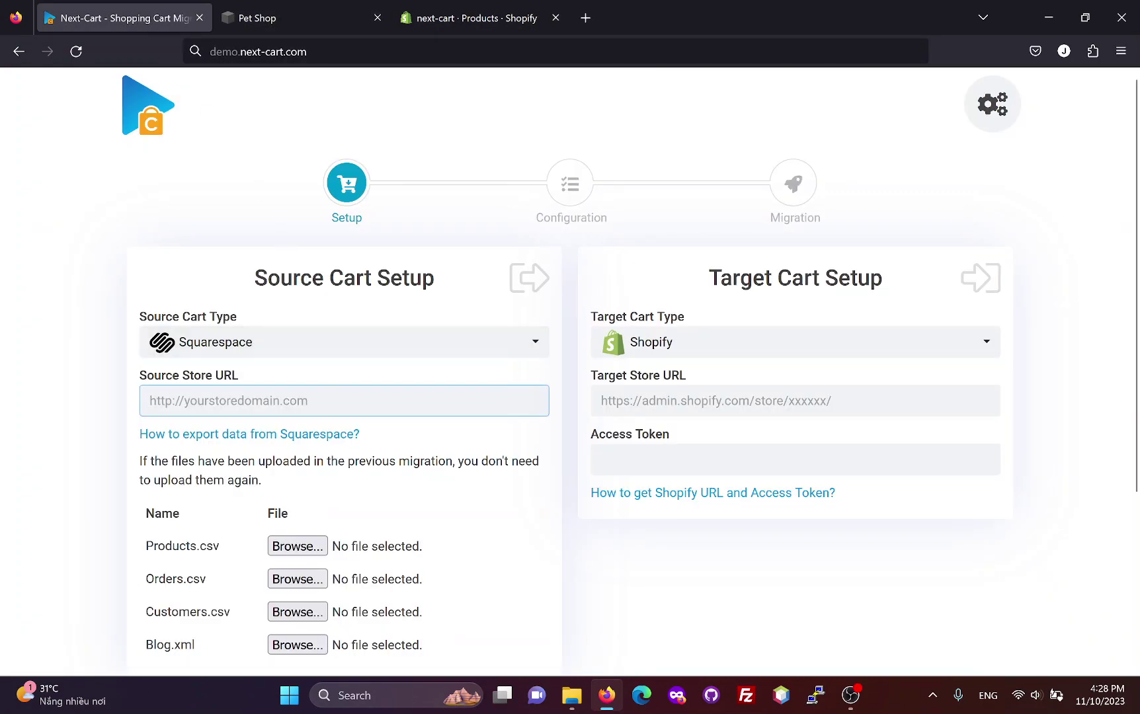
key(ctrl+v)
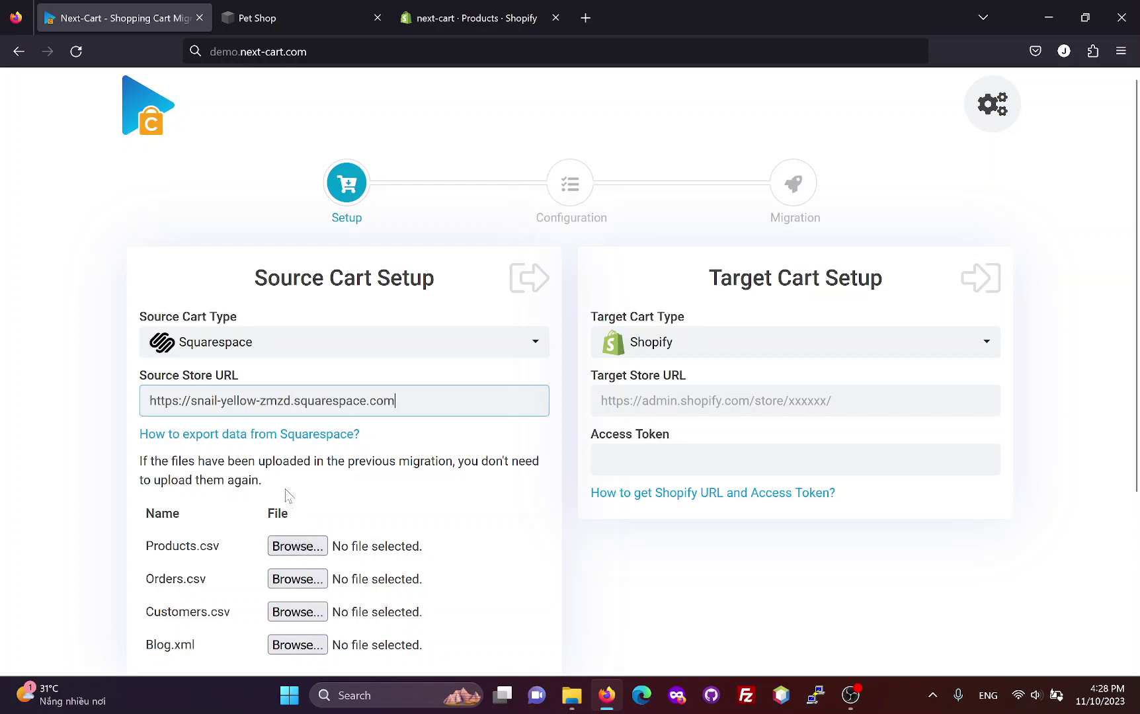
Consult the guide on exporting data from Squarespace and export all products of the Pet Shop store as a CSV file.
click(261, 436)
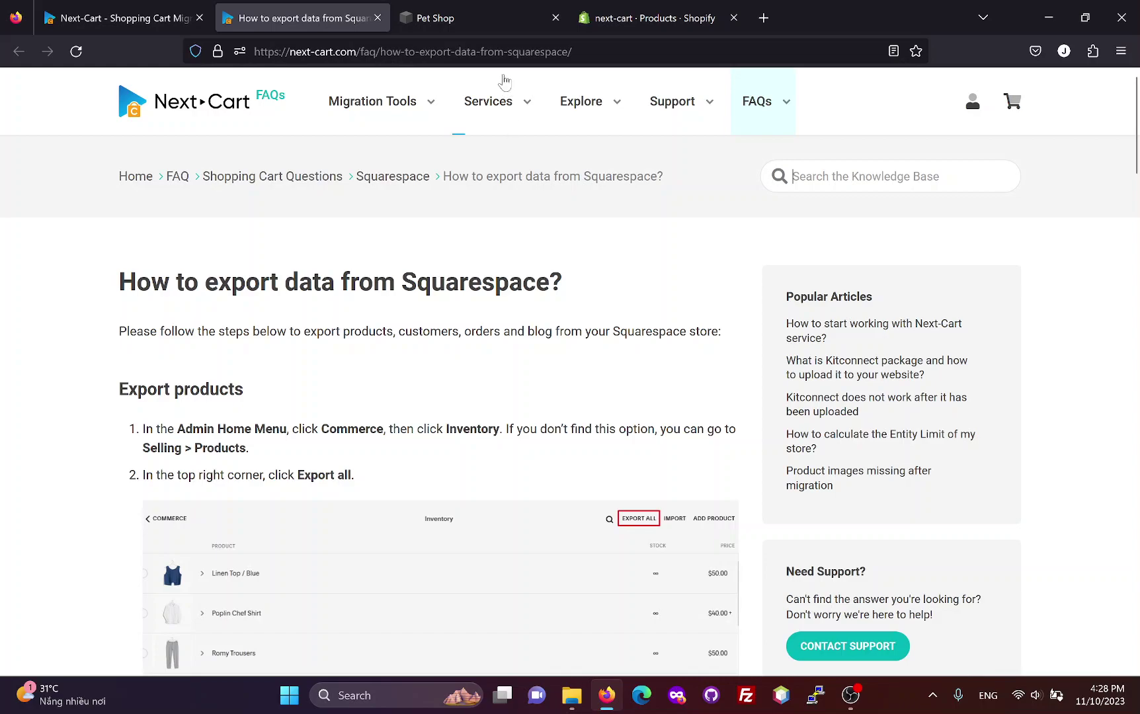
click(481, 17)
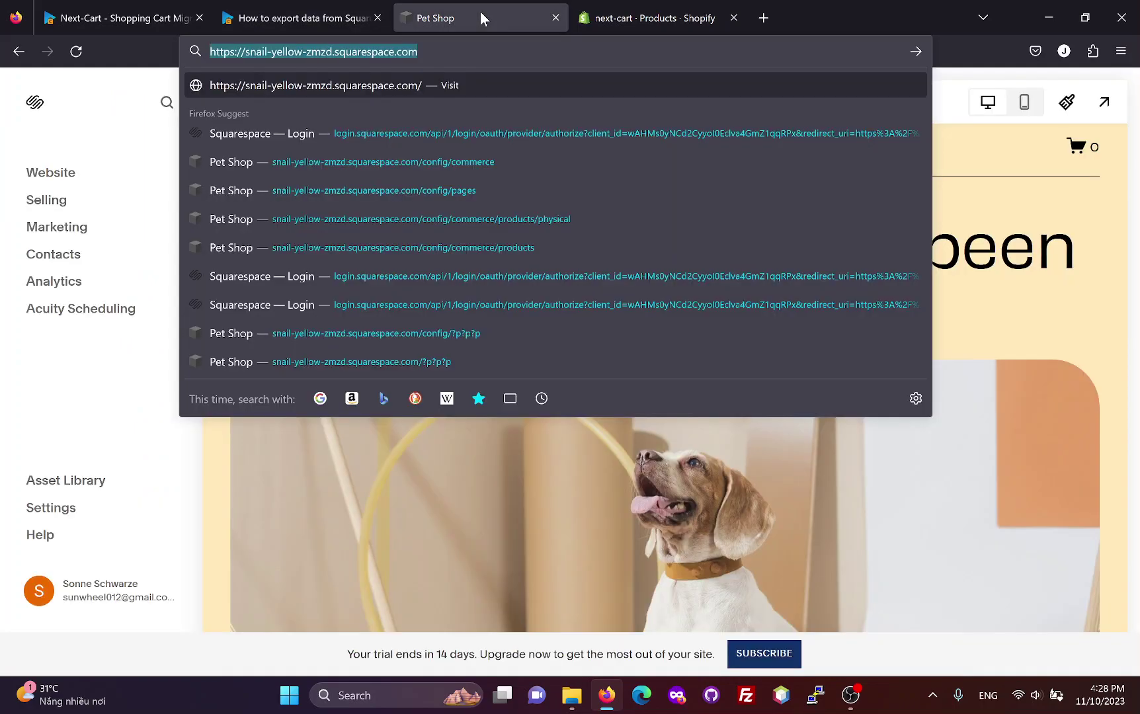
click(163, 167)
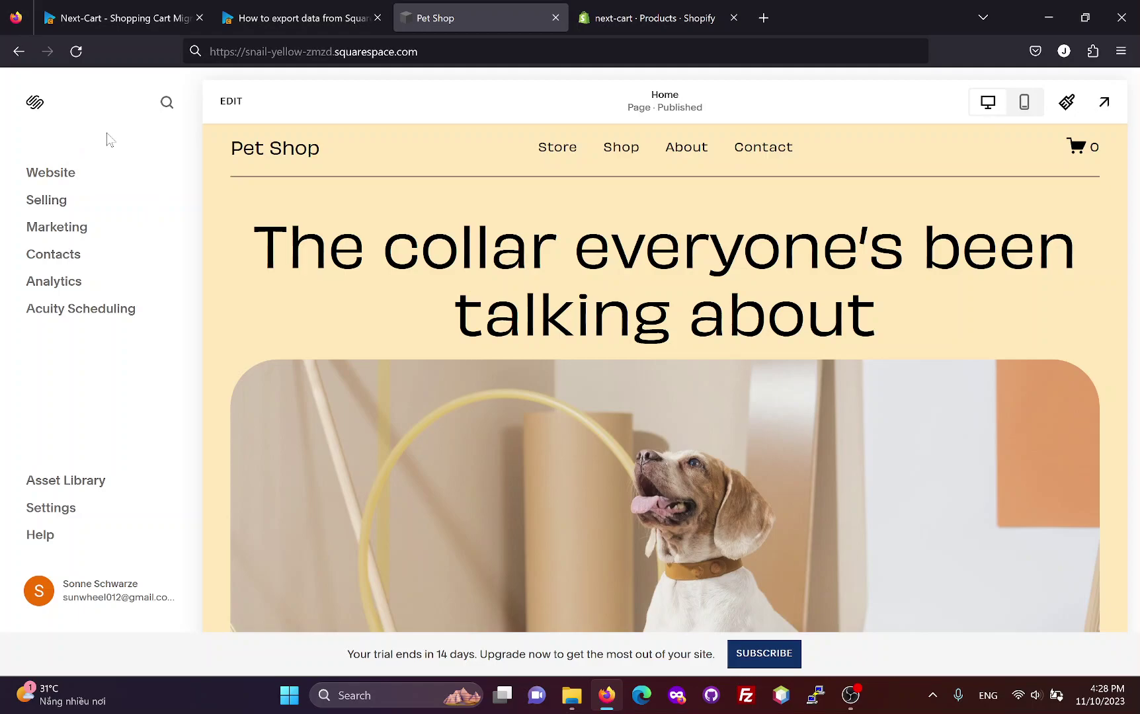
click(267, 18)
scroll(570, 370, down, 1)
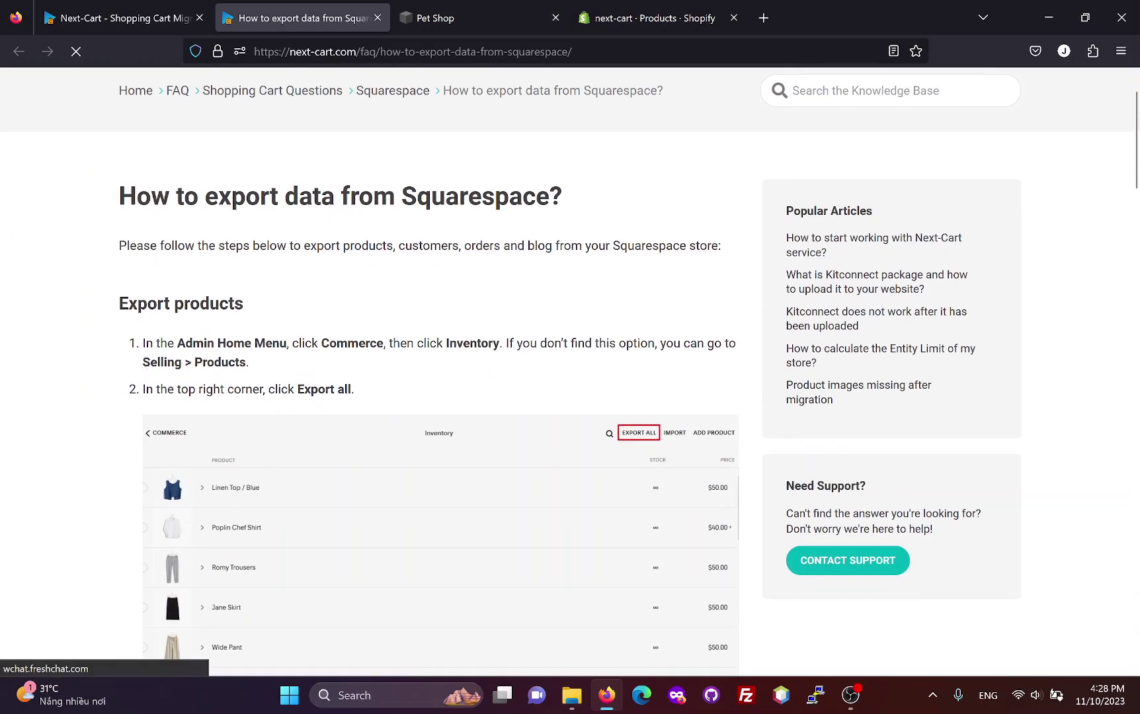
click(465, 14)
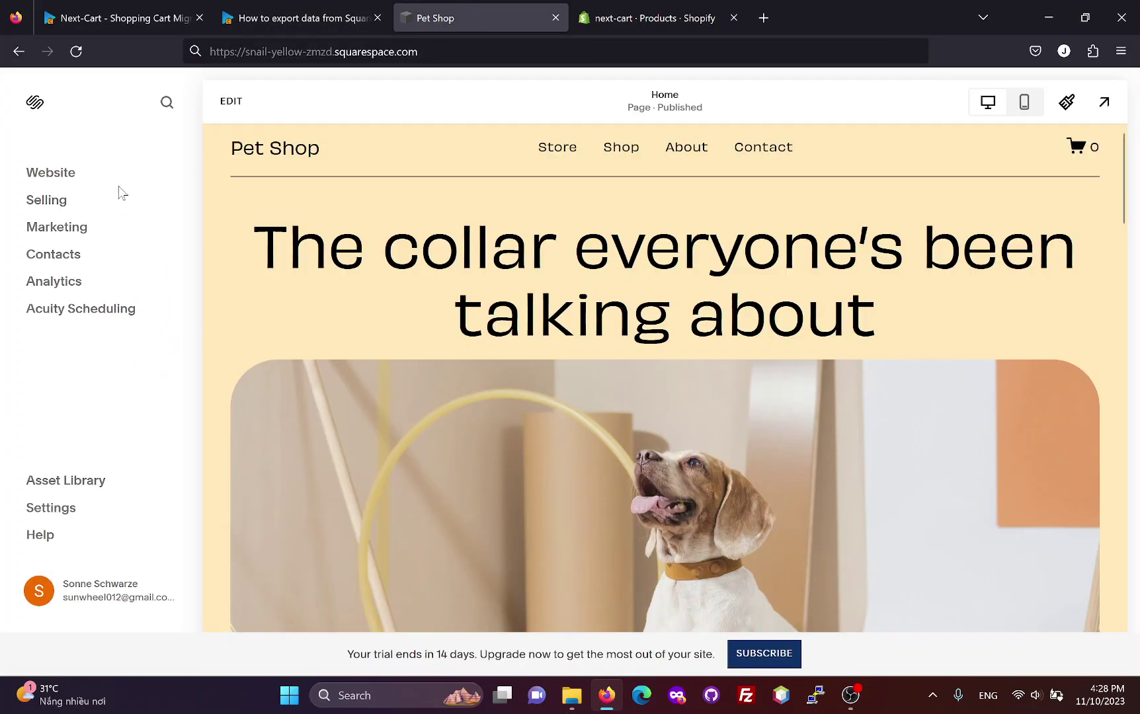
click(48, 202)
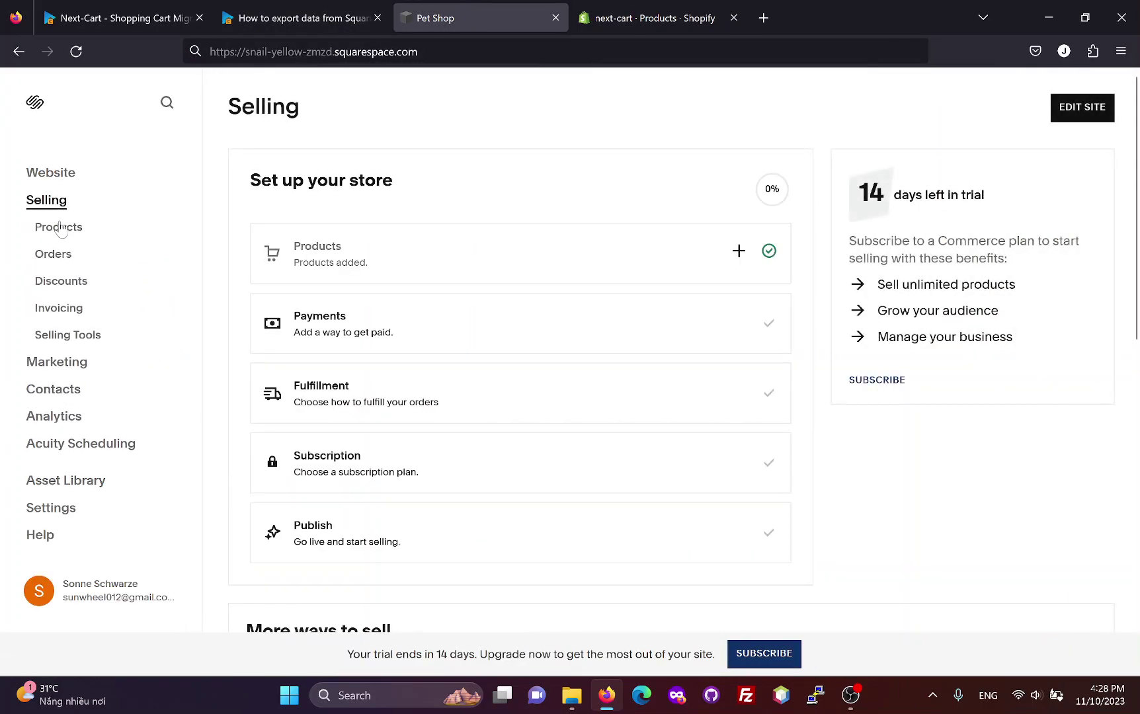
click(60, 228)
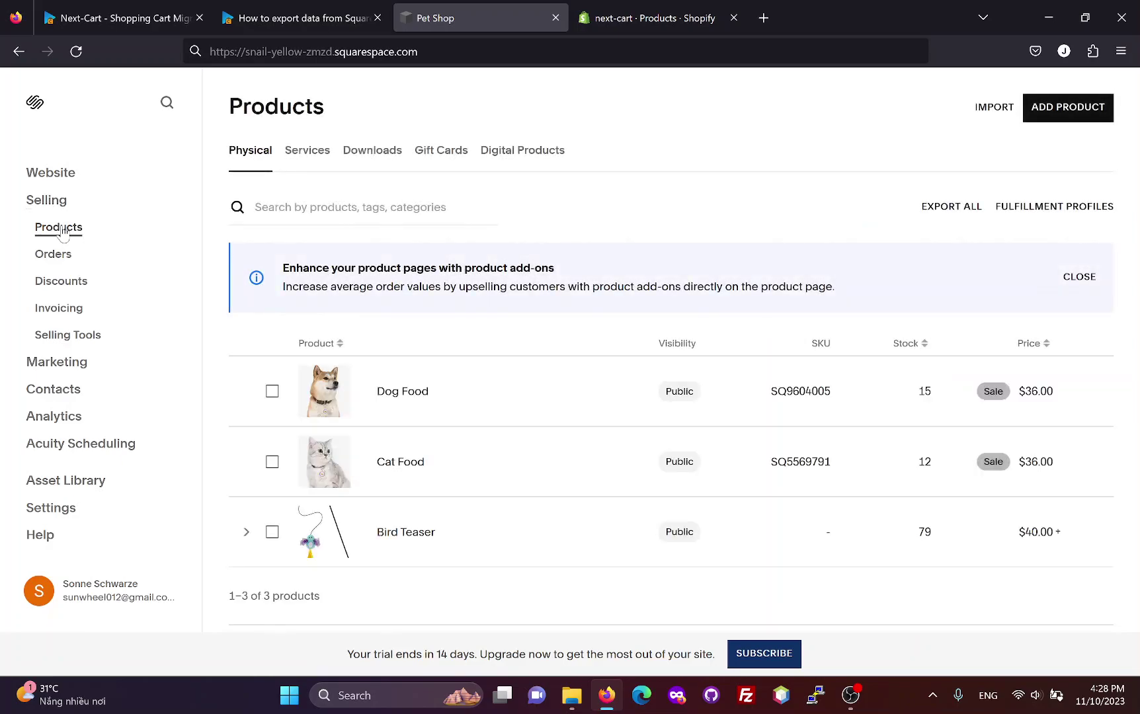
click(954, 213)
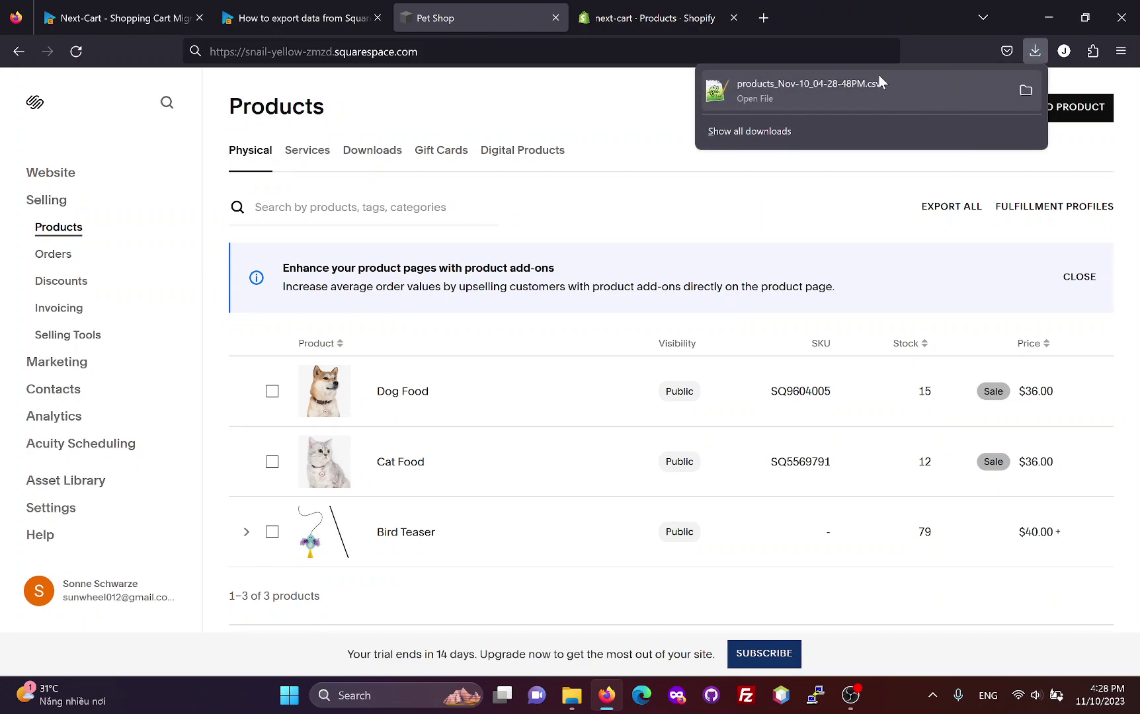
Review the guide's customer, order and blog export instructions and check the export files in the squarespace downloads folder.
click(310, 19)
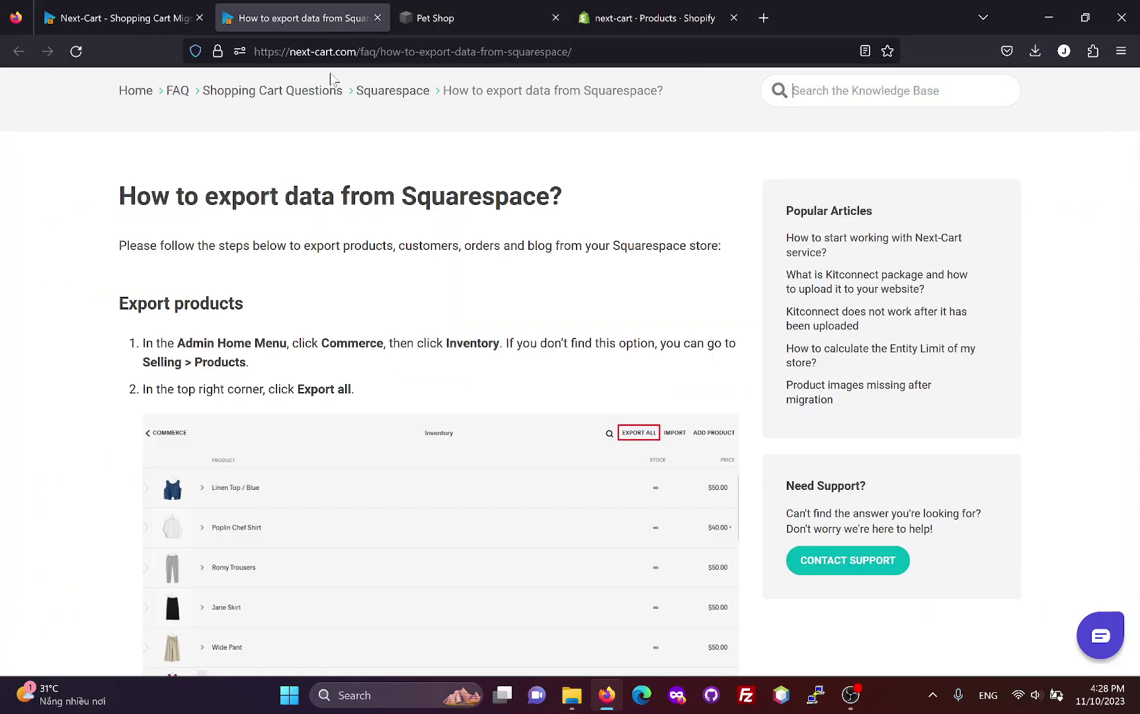
scroll(436, 390, down, 8)
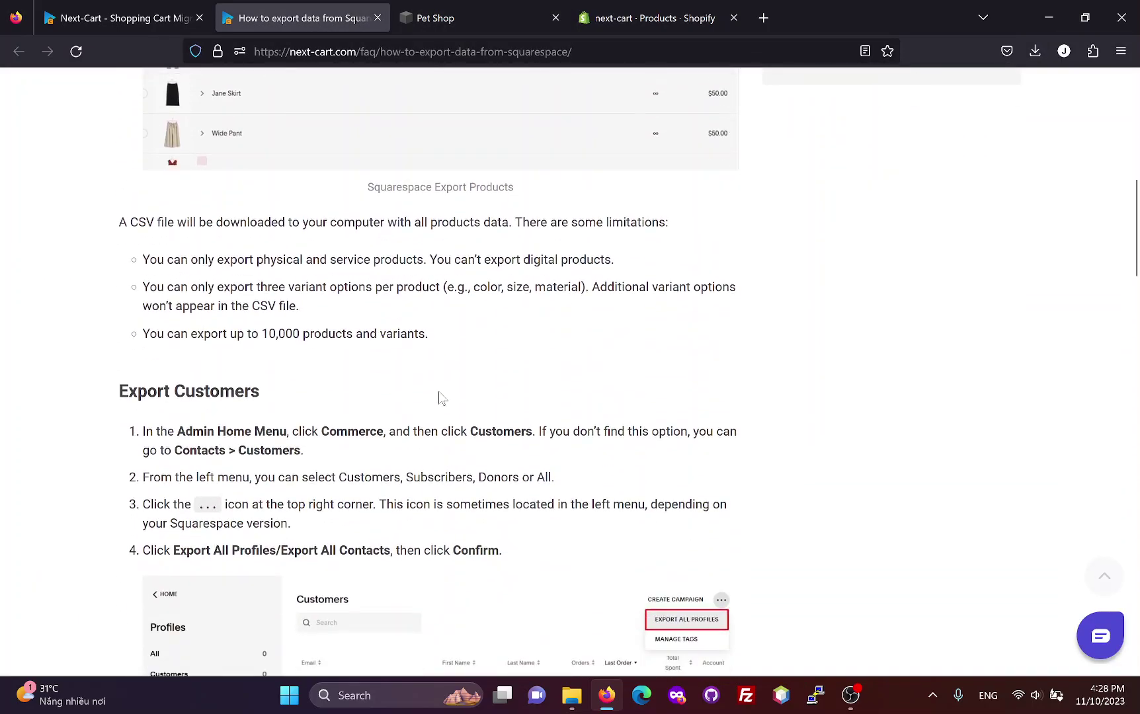
scroll(442, 397, down, 3)
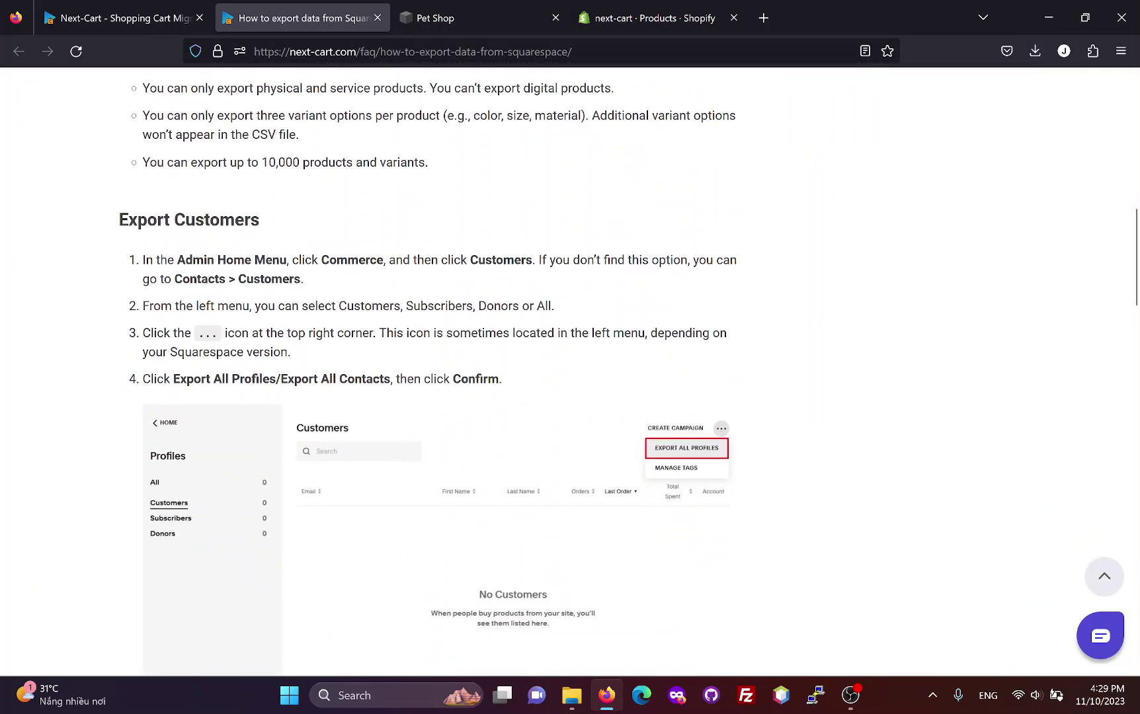
scroll(263, 249, down, 9)
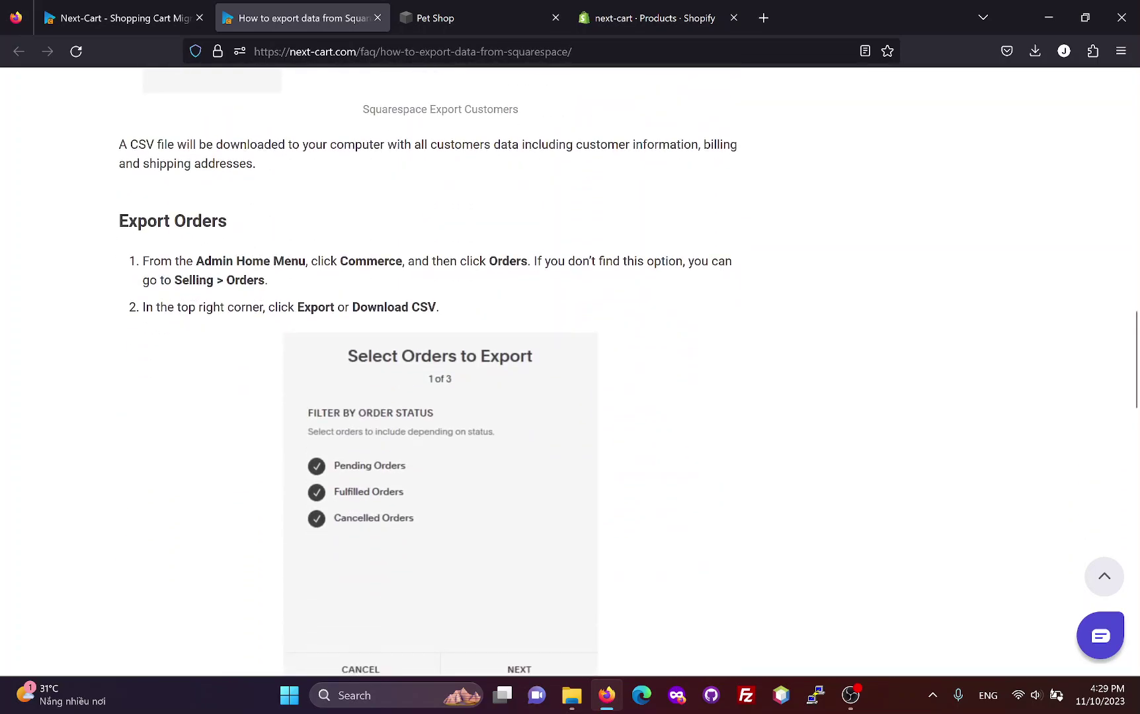
scroll(249, 339, down, 9)
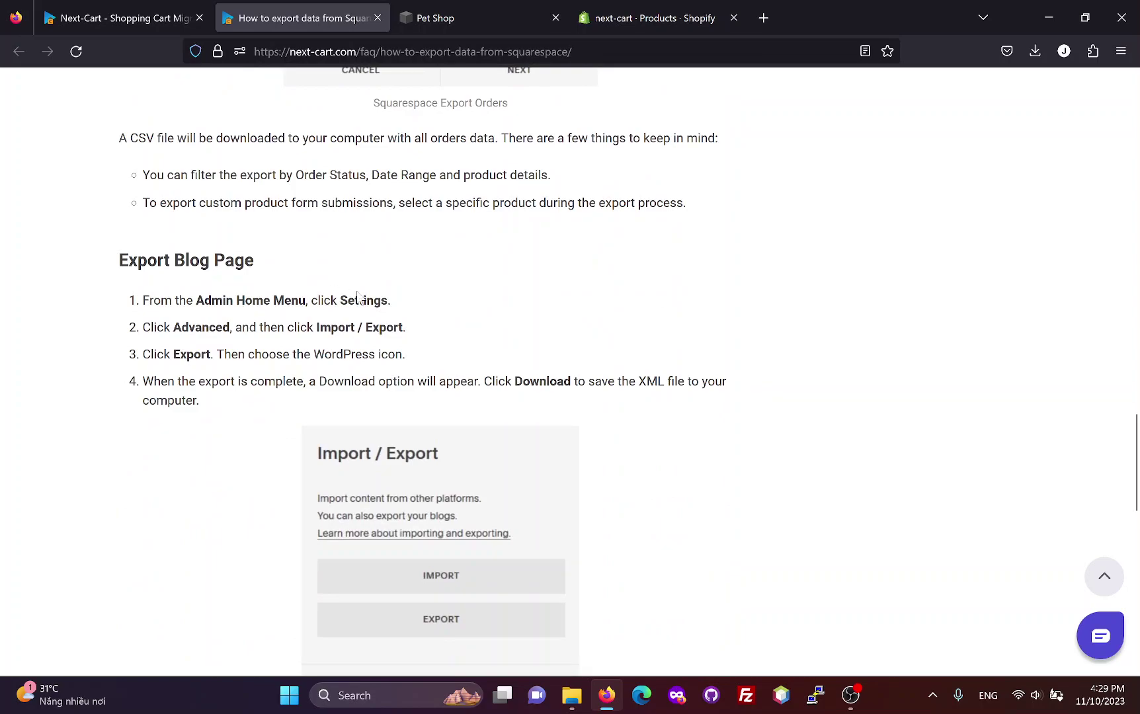
click(571, 695)
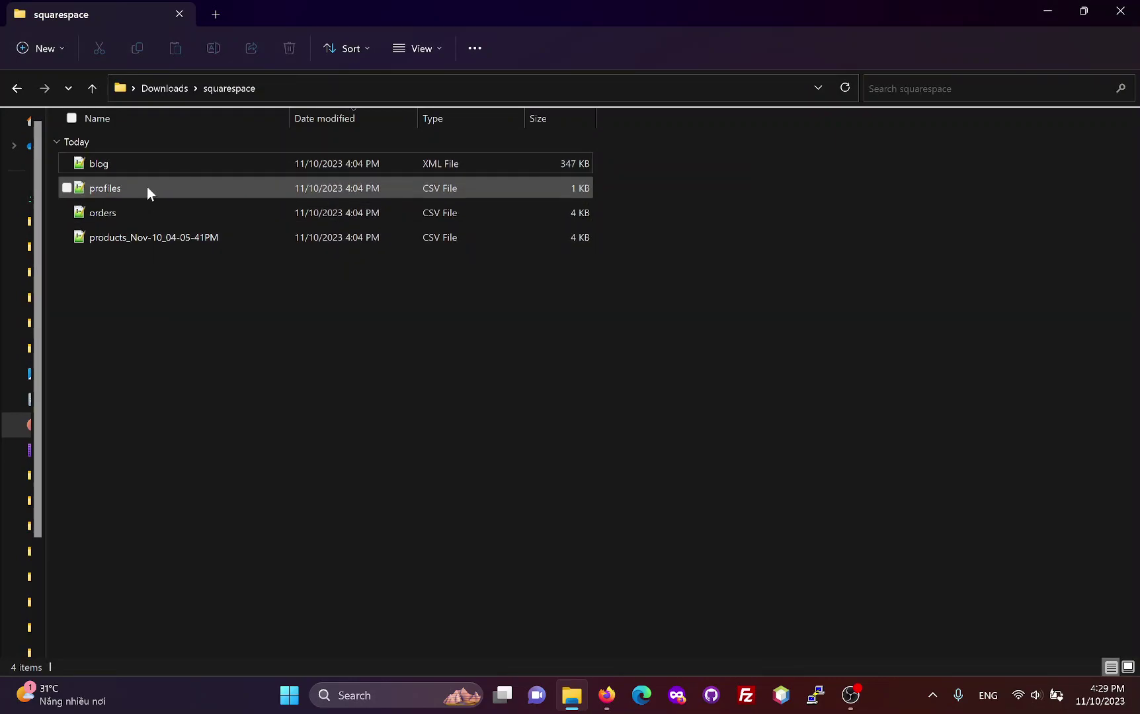
In the source cart setup, attach products_Nov-10_04-05-41PM.csv as the products file and orders.csv as the orders file.
click(606, 695)
click(126, 15)
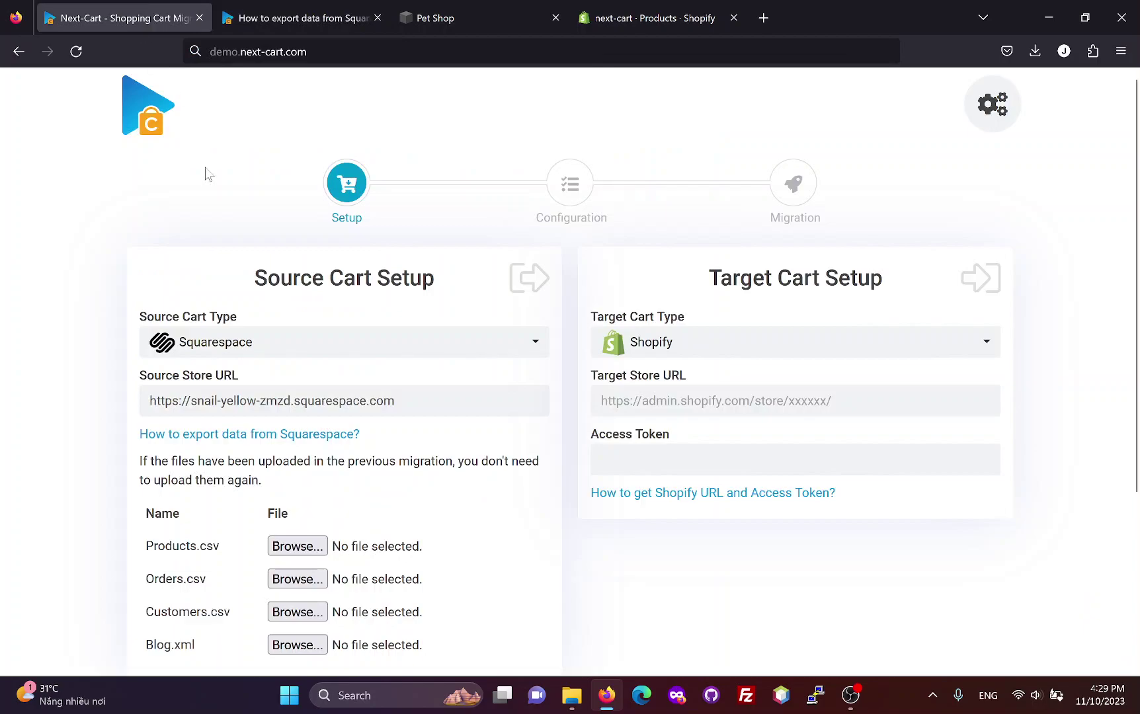
click(298, 546)
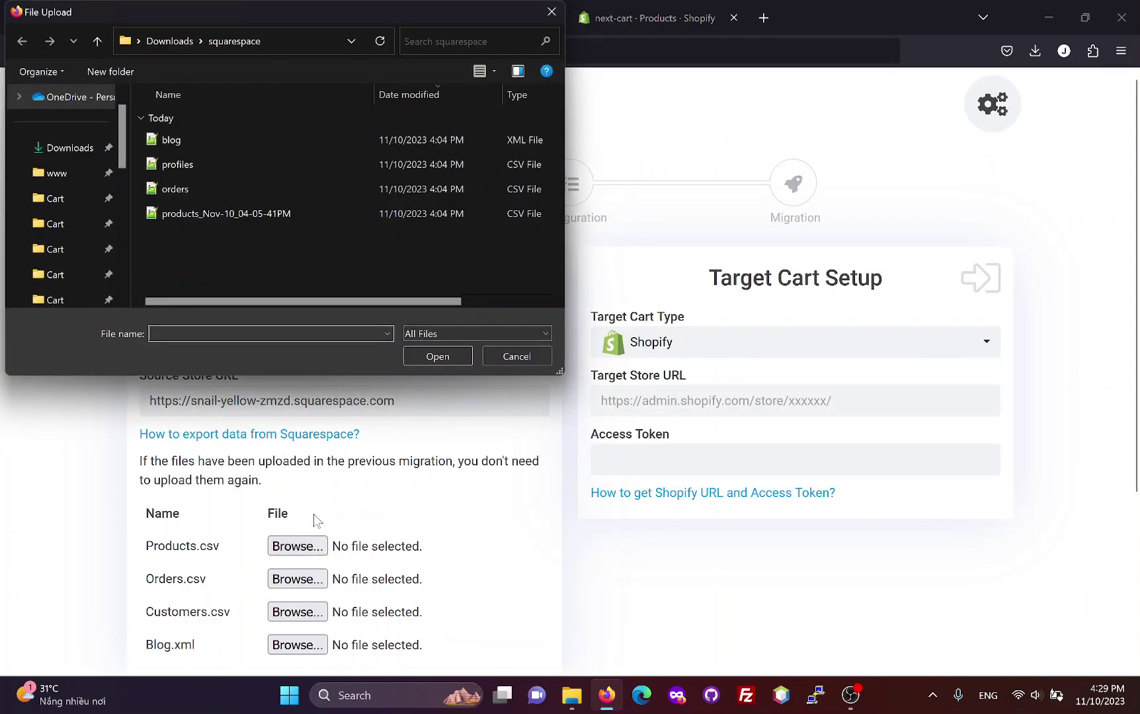
double_click(215, 218)
click(290, 579)
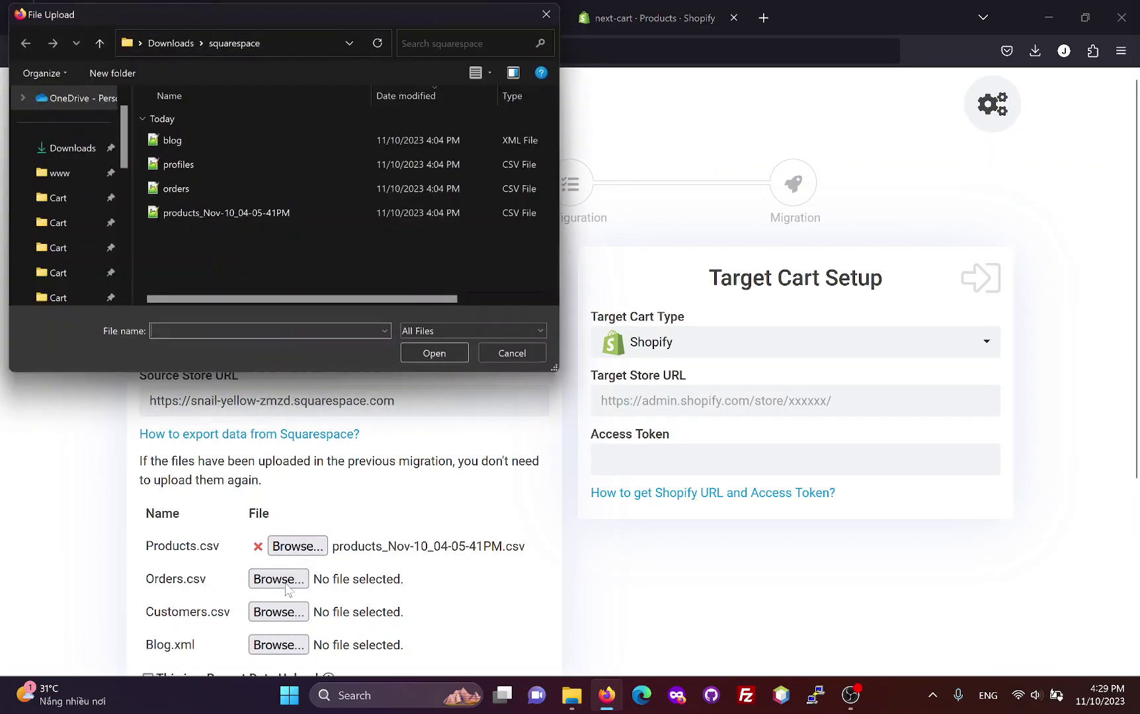
double_click(182, 187)
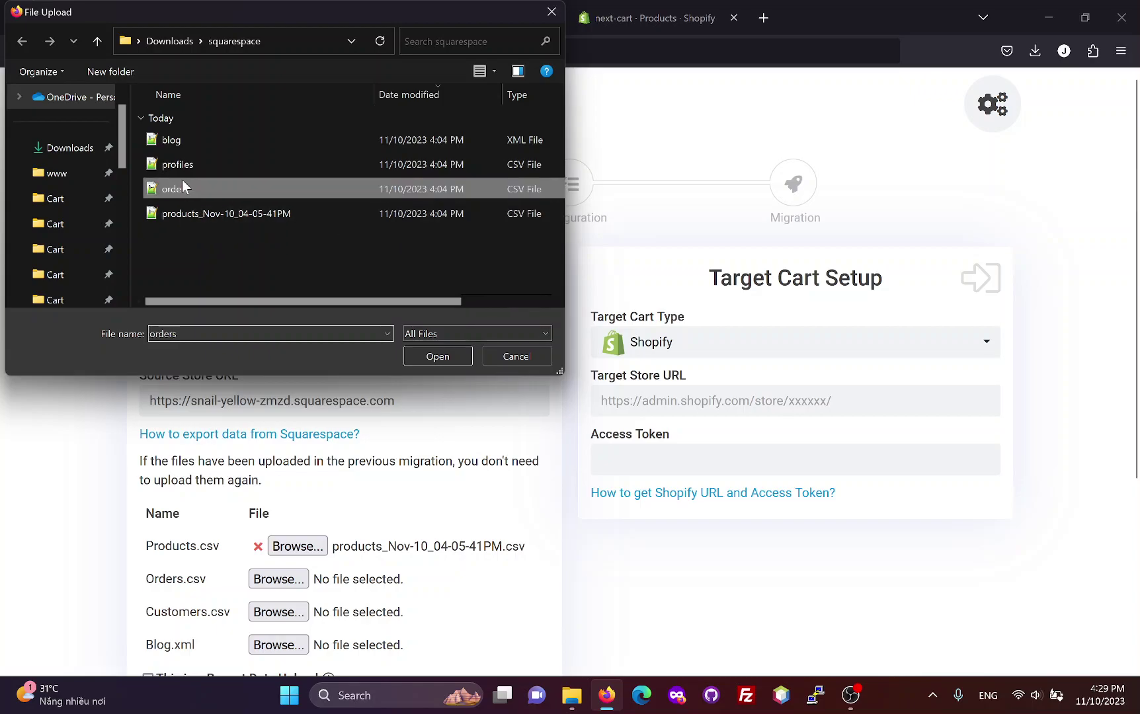
Attach profiles.csv as the customers file and blog.xml as the blog file for the source cart.
click(295, 612)
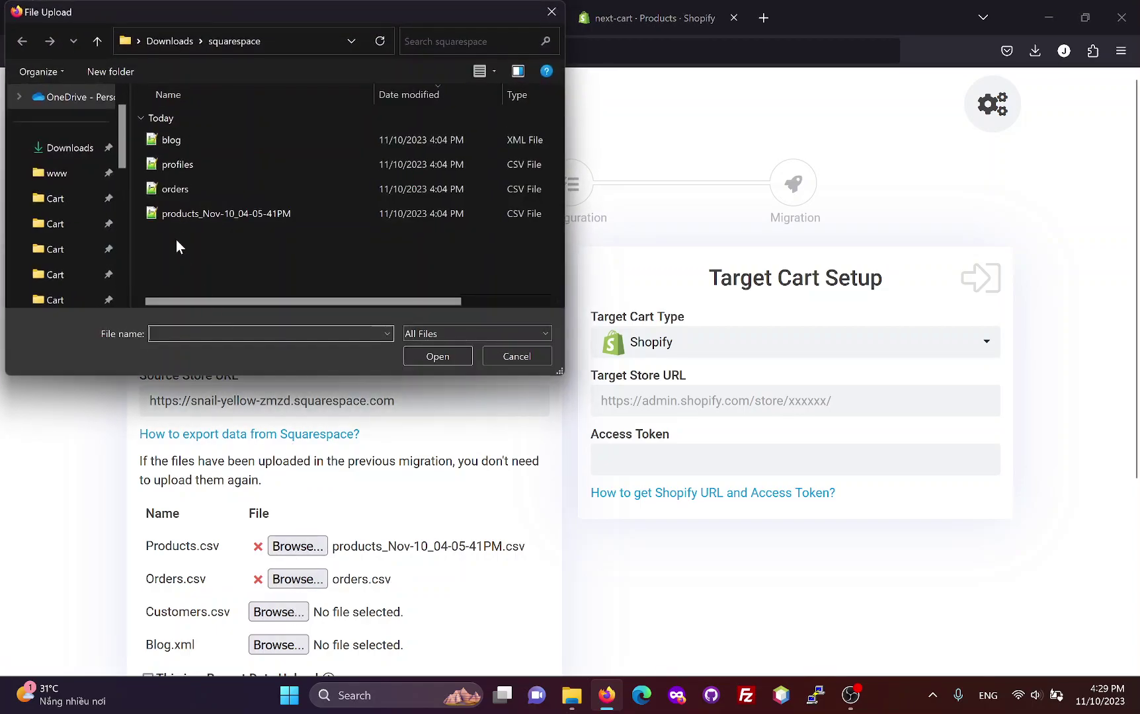
click(177, 165)
double_click(177, 164)
click(279, 644)
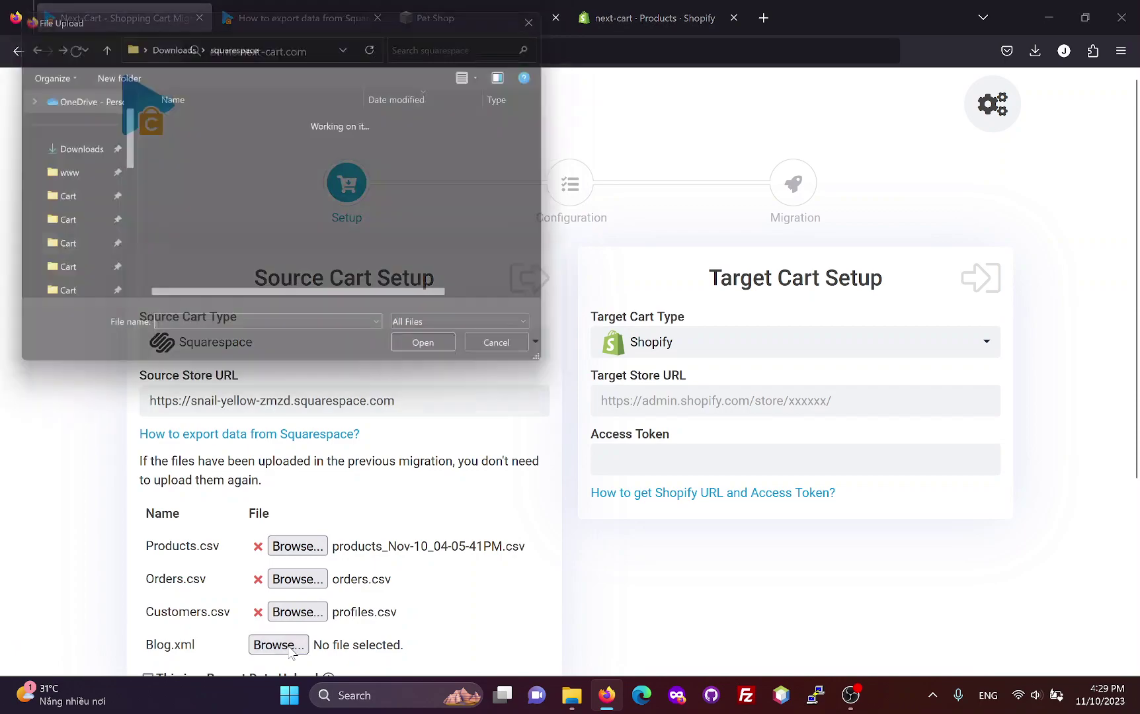
click(174, 141)
double_click(174, 140)
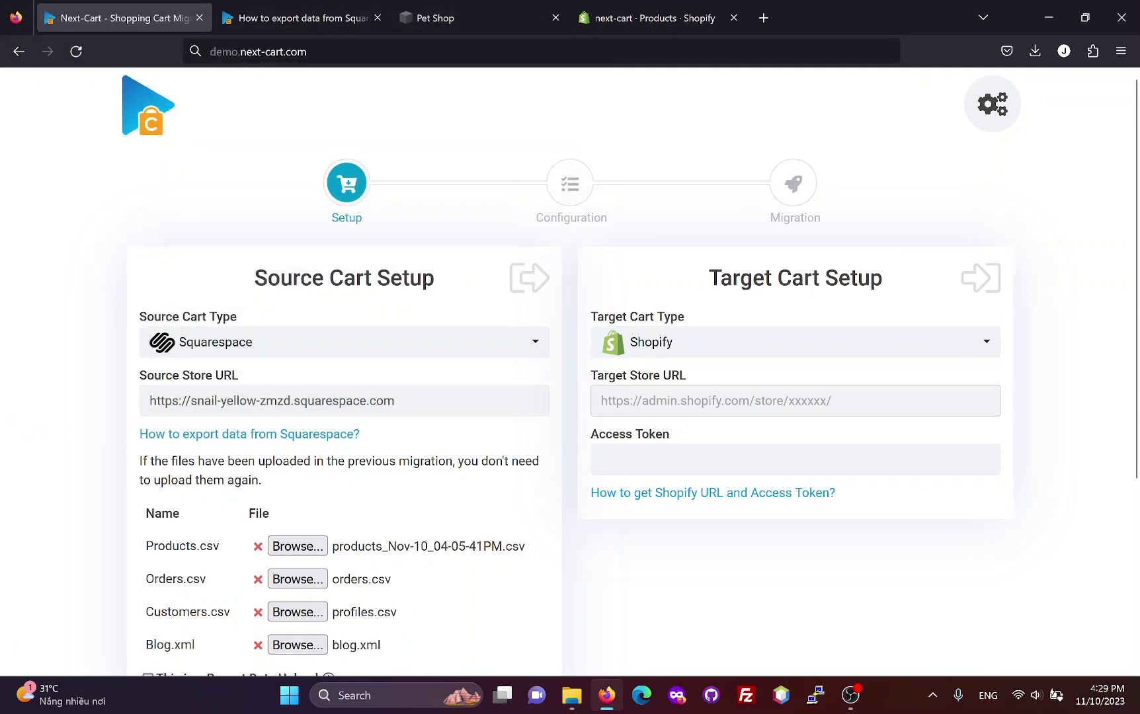
click(601, 401)
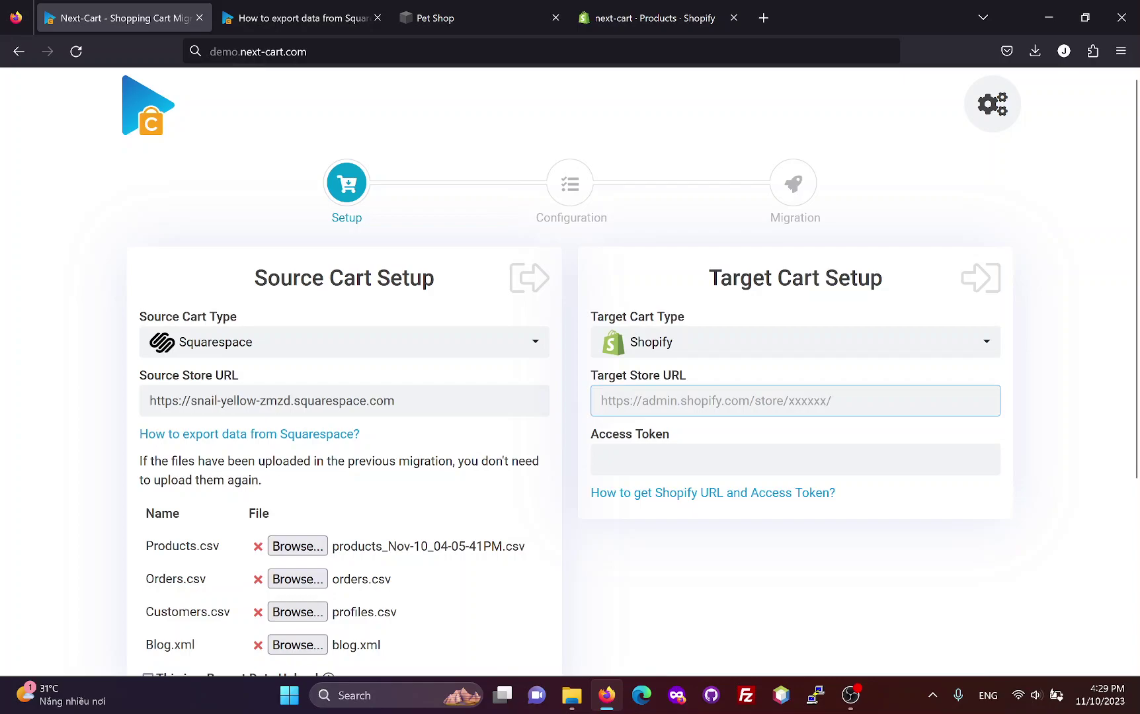
click(648, 7)
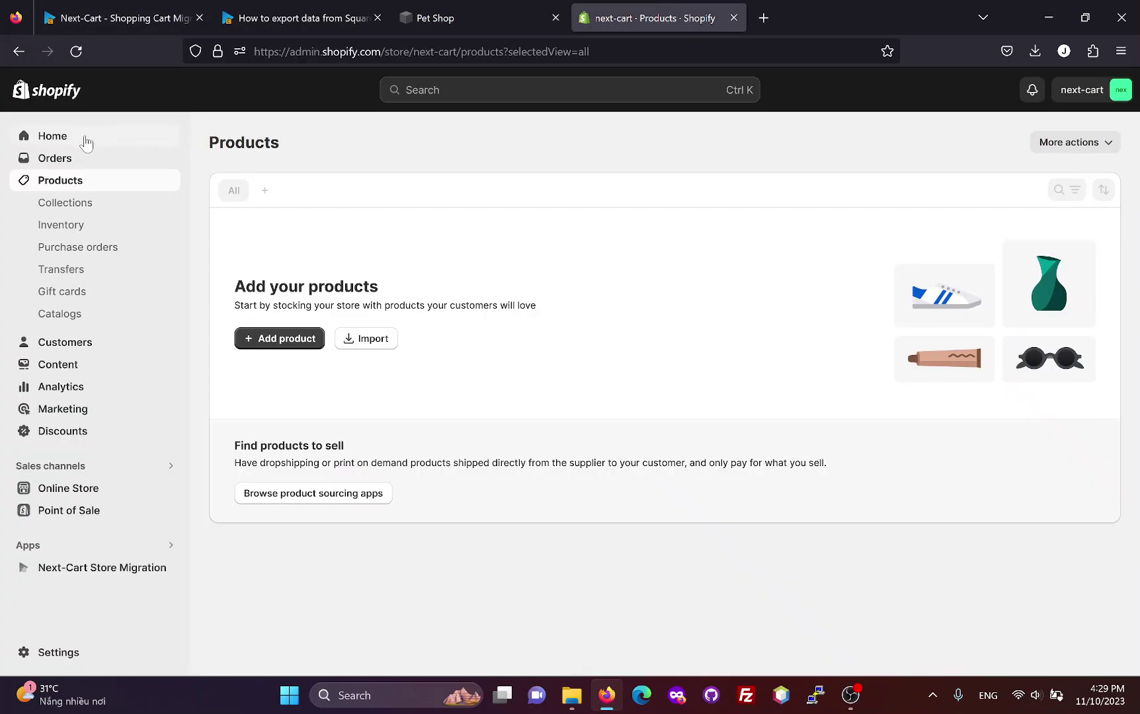
right_click(57, 135)
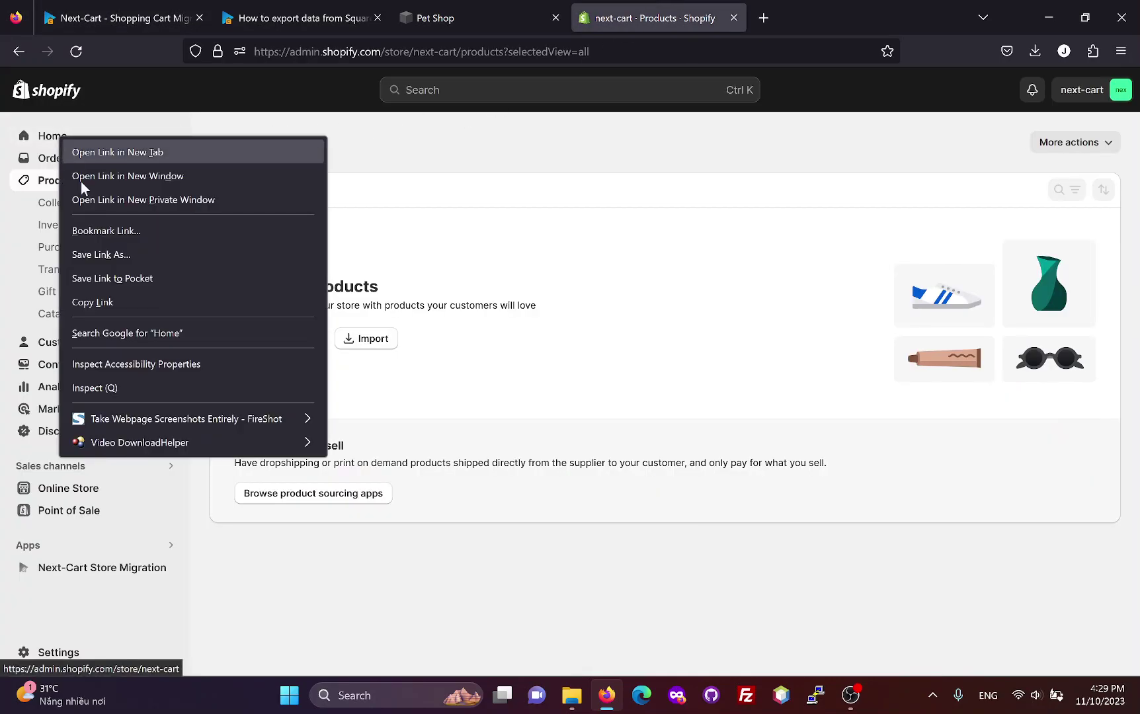
click(128, 306)
click(130, 10)
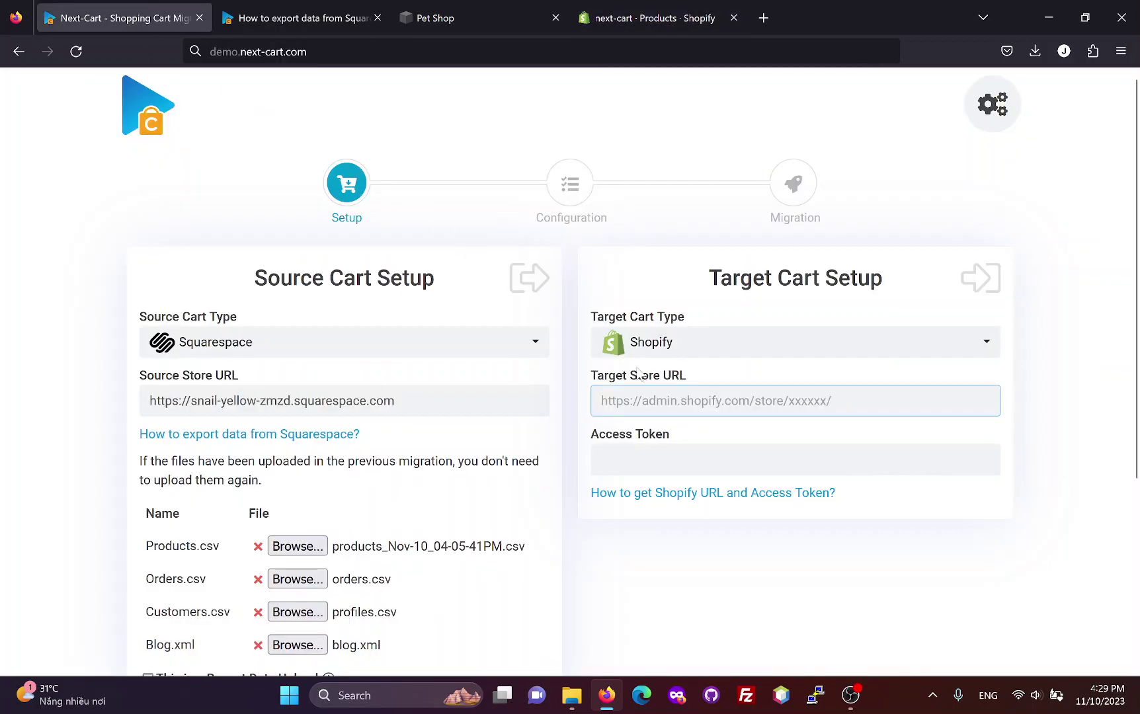
key(ctrl+v)
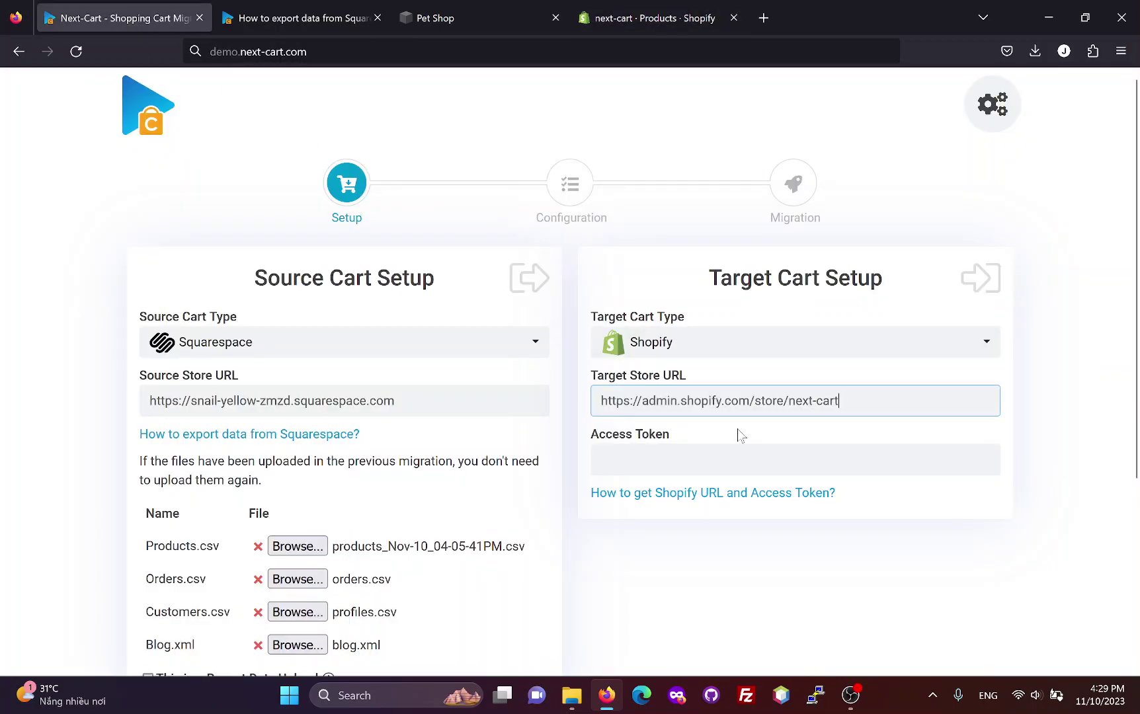
Consult the guide on generating a Shopify access token and open the settings of the next-cart Shopify store.
key(Tab)
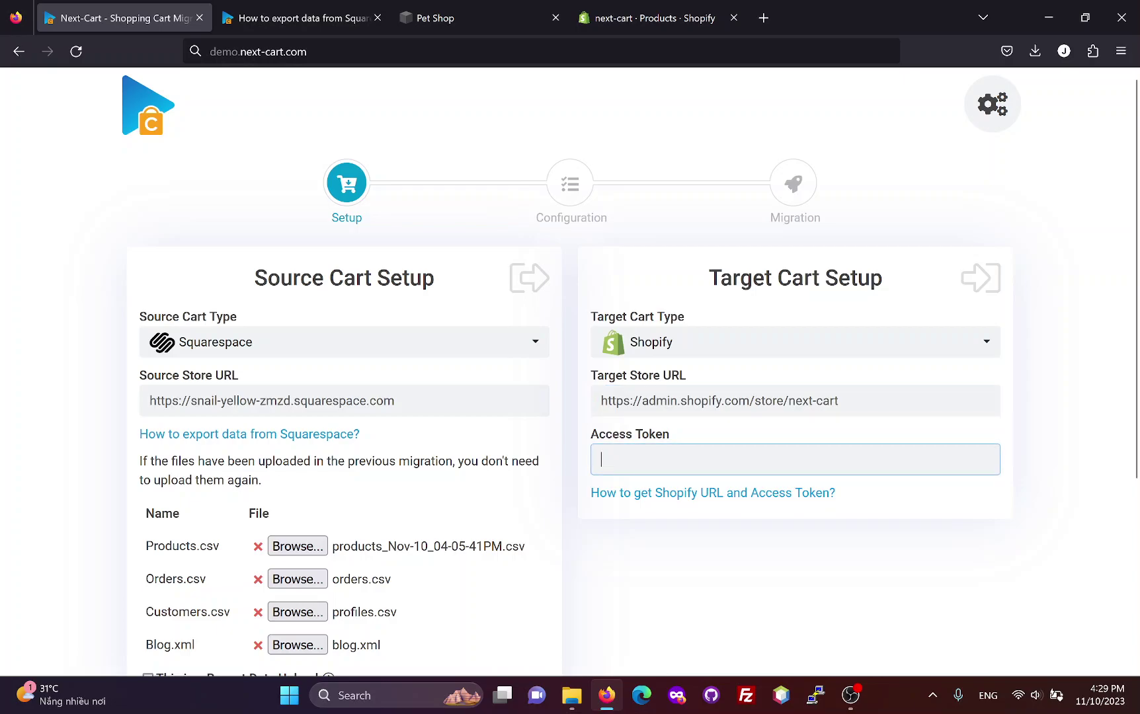
click(726, 494)
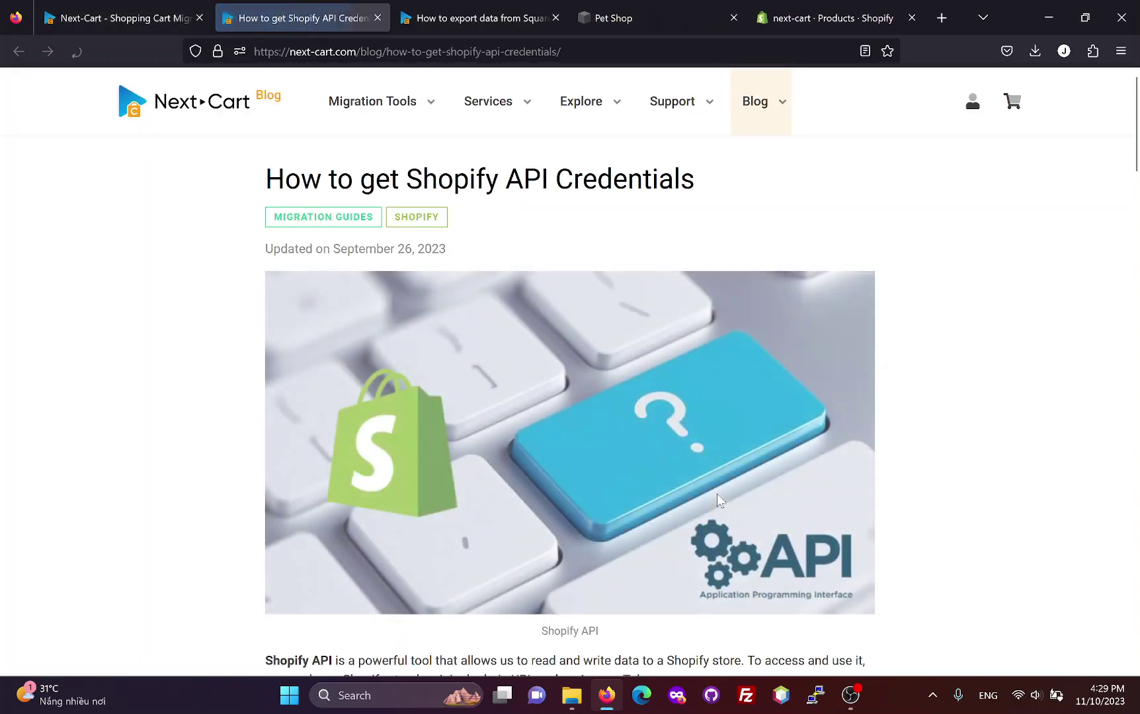
scroll(529, 374, down, 10)
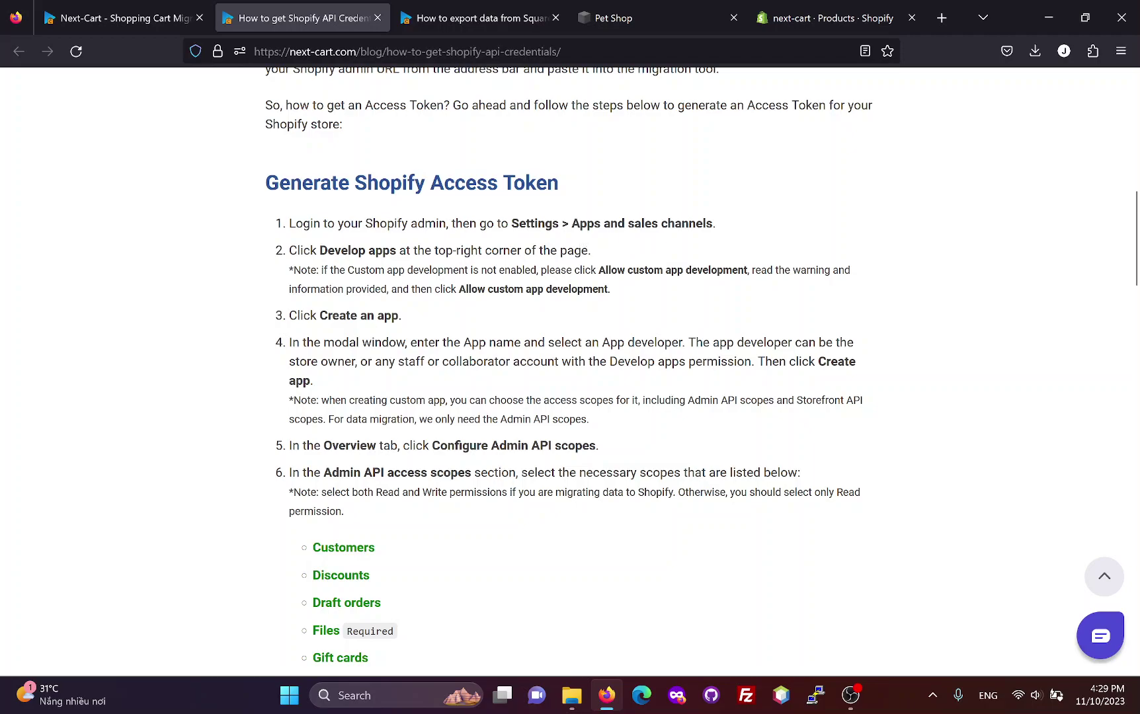
drag(512, 224, 712, 223)
click(815, 20)
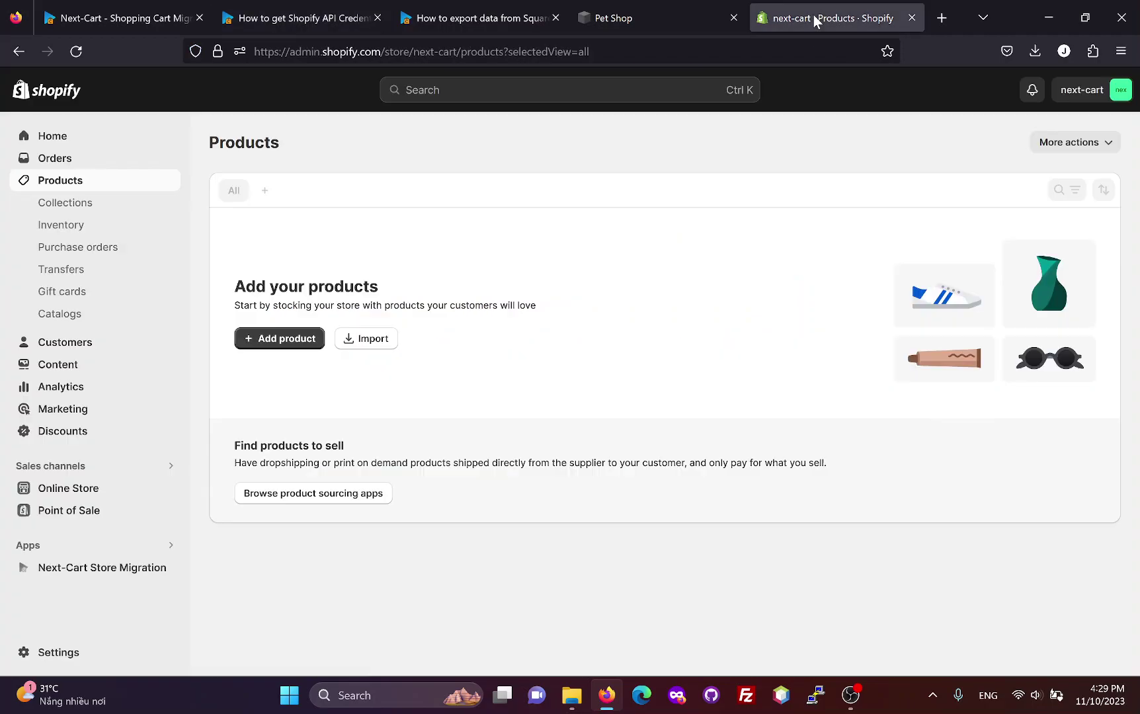
click(59, 648)
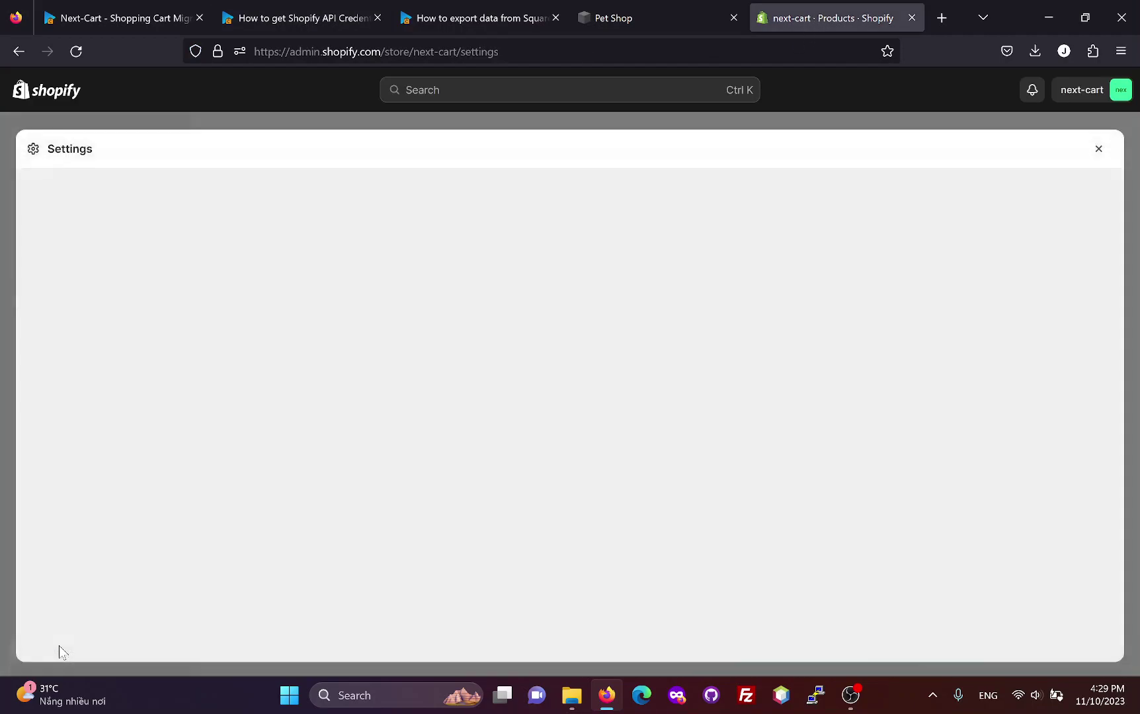
In the store's apps and sales channels settings, create a custom app named "Migration from Squarespace".
click(201, 569)
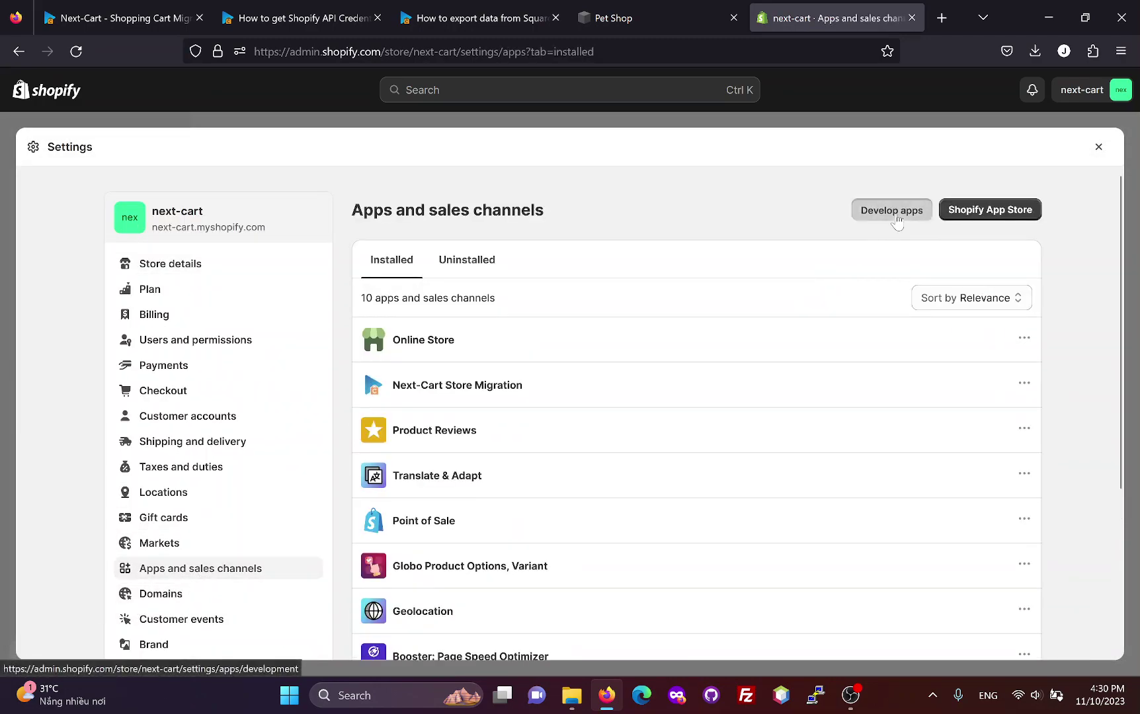
click(894, 213)
click(996, 212)
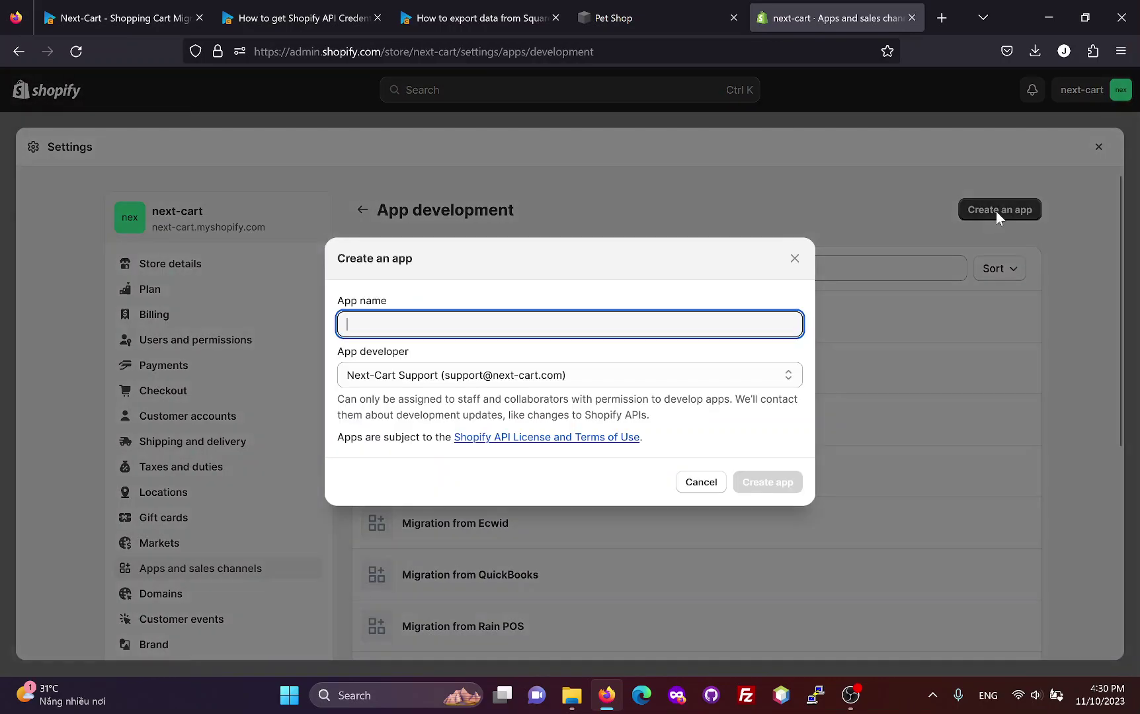
text(Migration from )
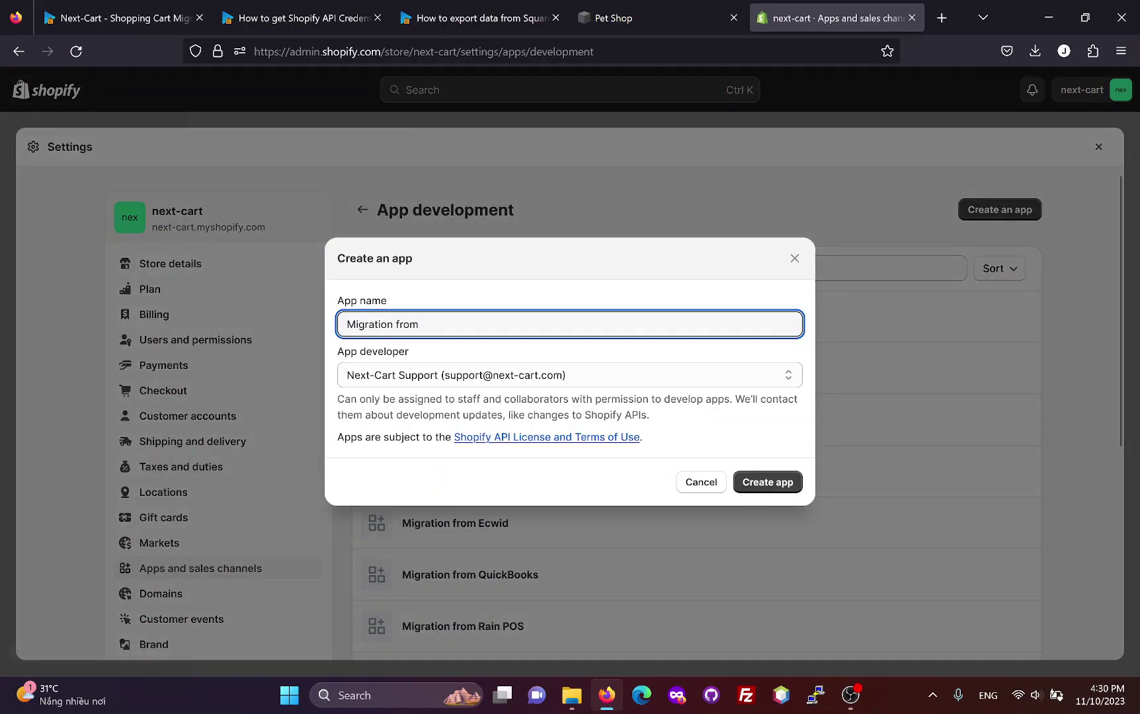
text(Squarespace)
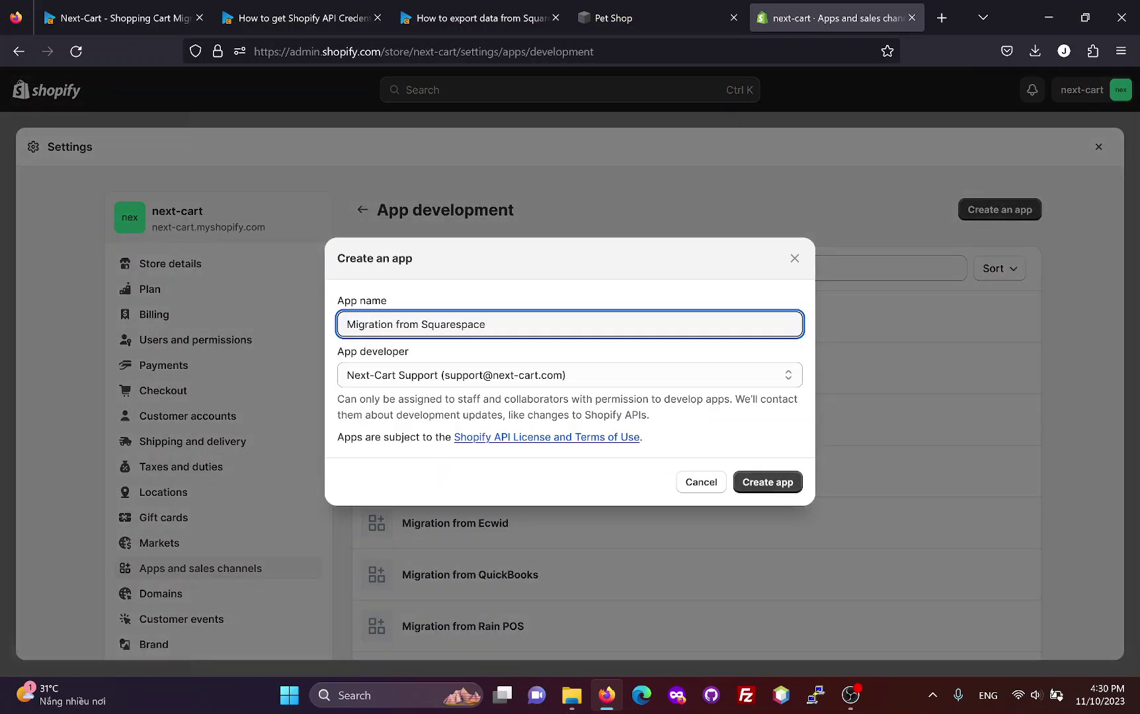
click(768, 483)
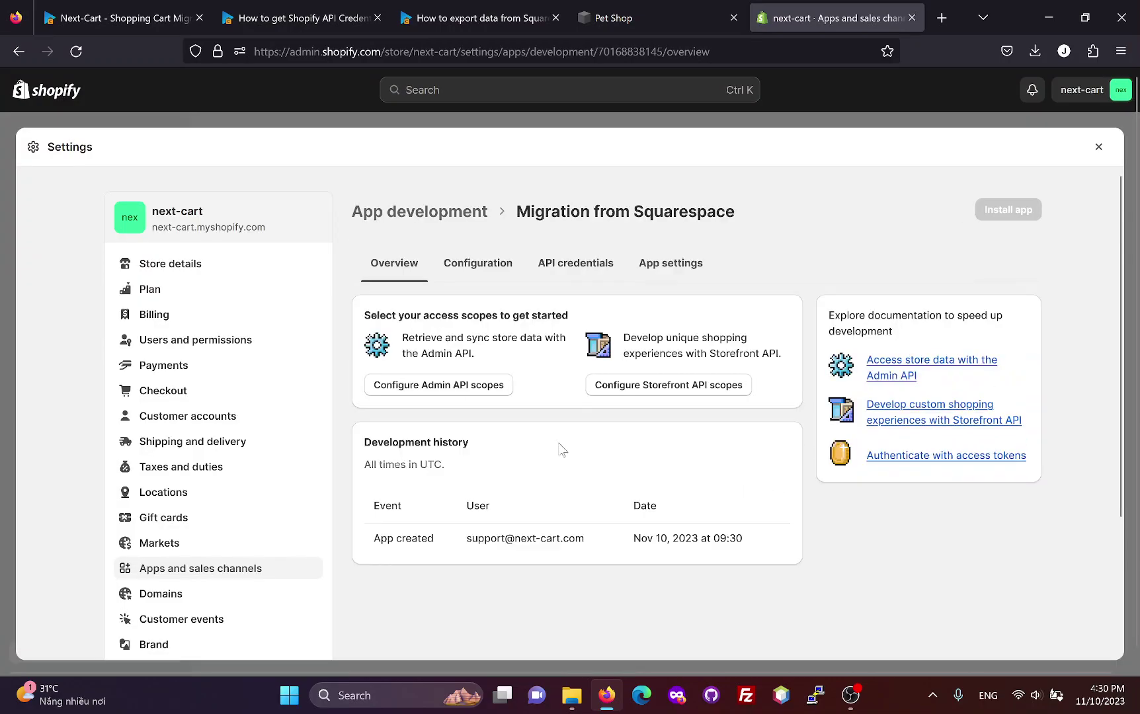
Open the new app's Admin API scope configuration and consult the credentials guide for the scopes required for migration.
click(440, 385)
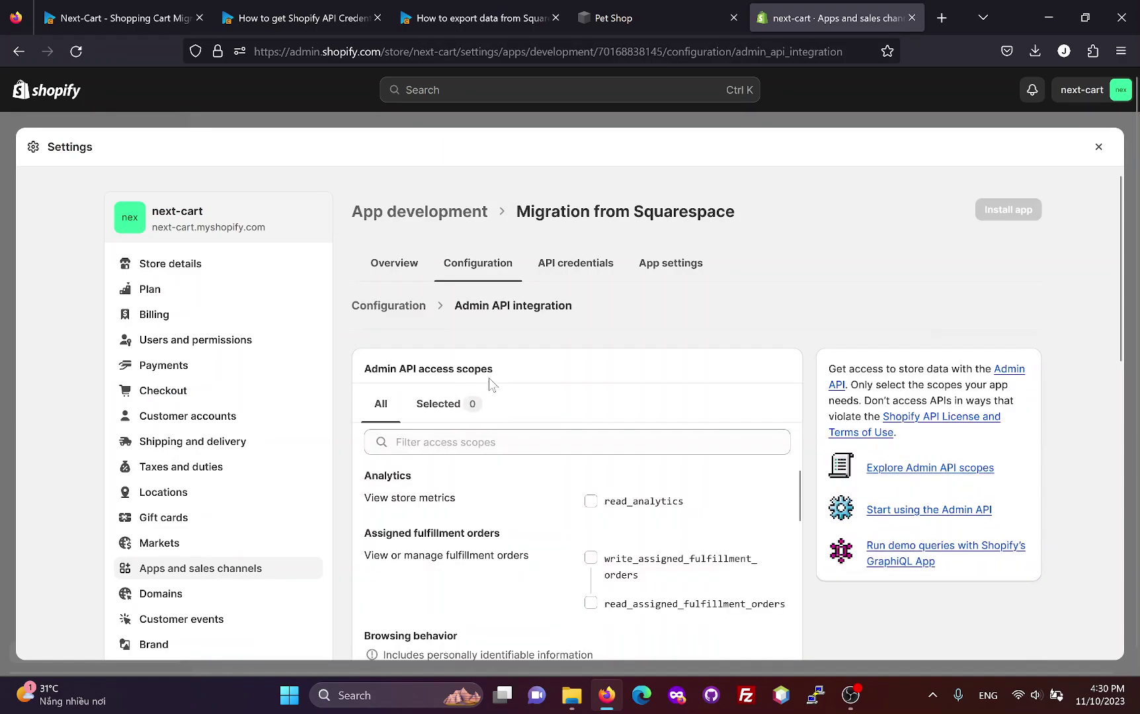
scroll(820, 415, down, 9)
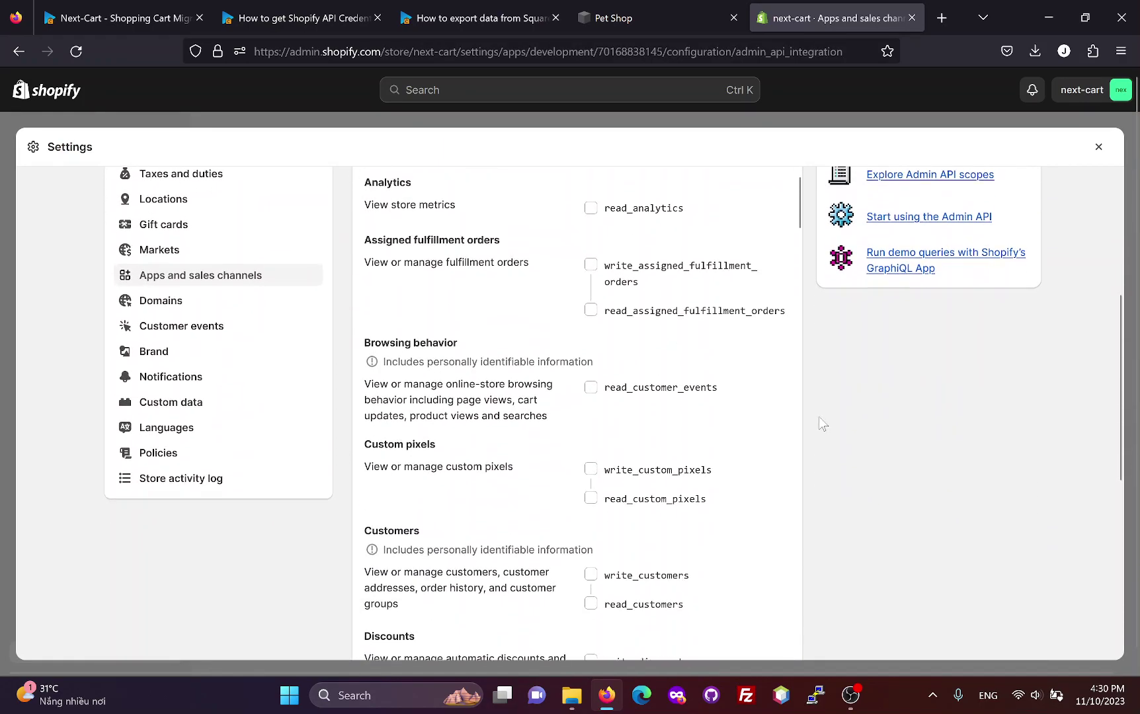
scroll(720, 390, down, 1)
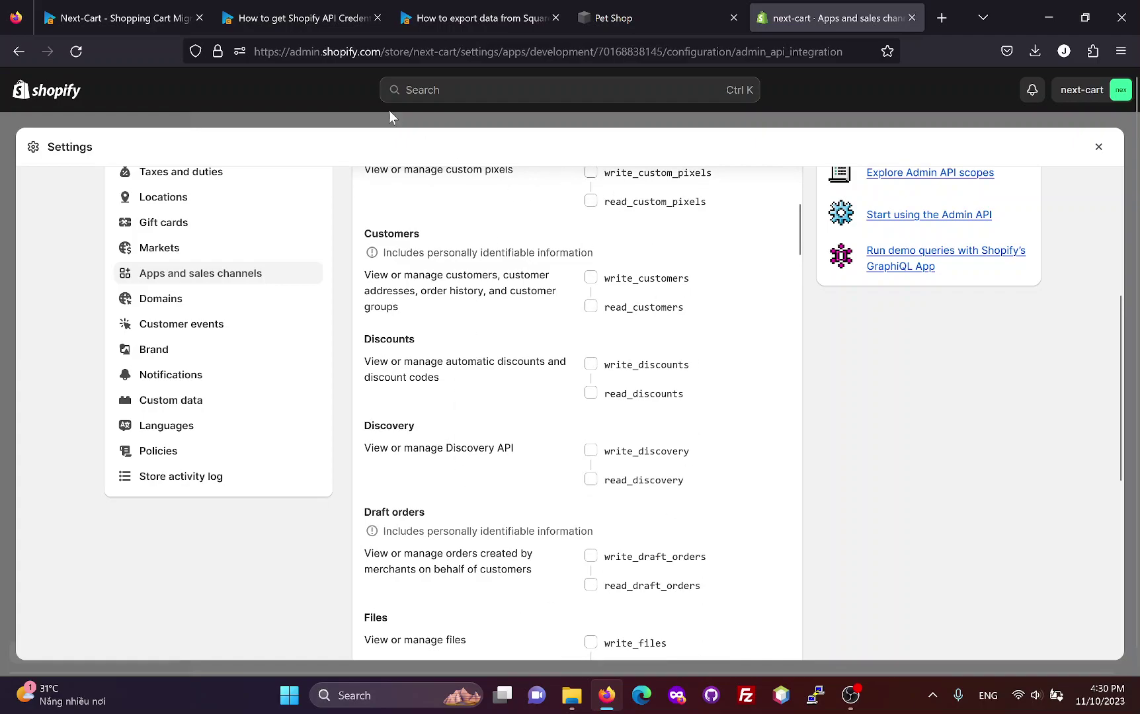
click(290, 17)
scroll(481, 428, down, 3)
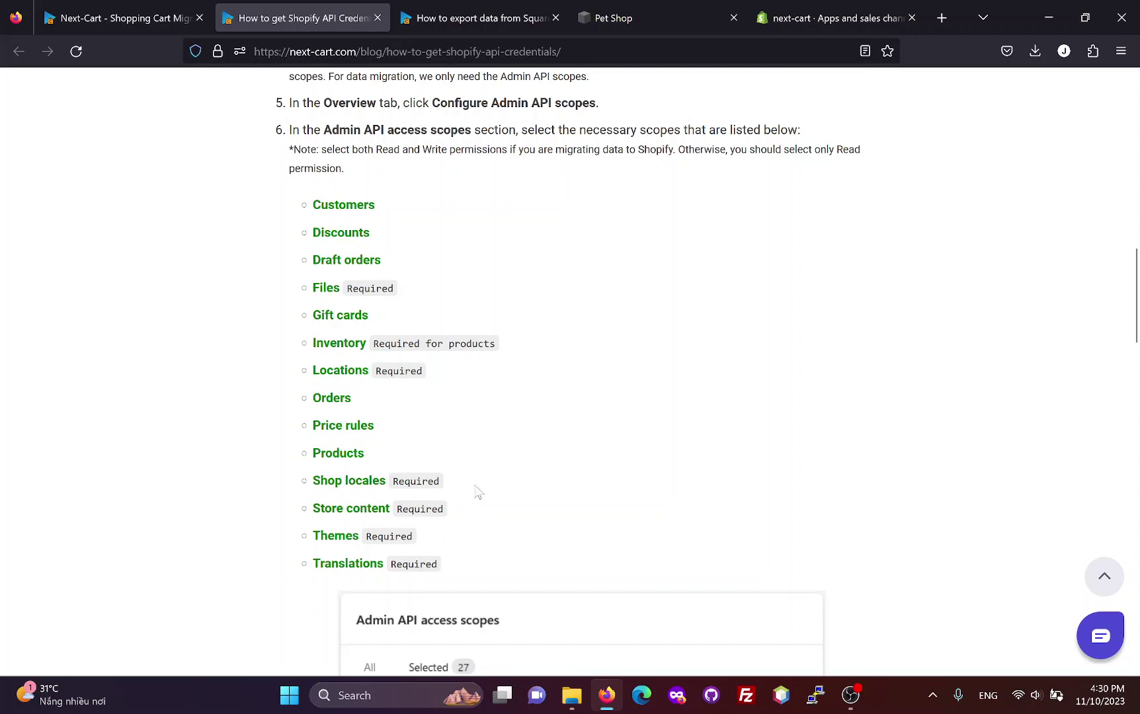
click(848, 17)
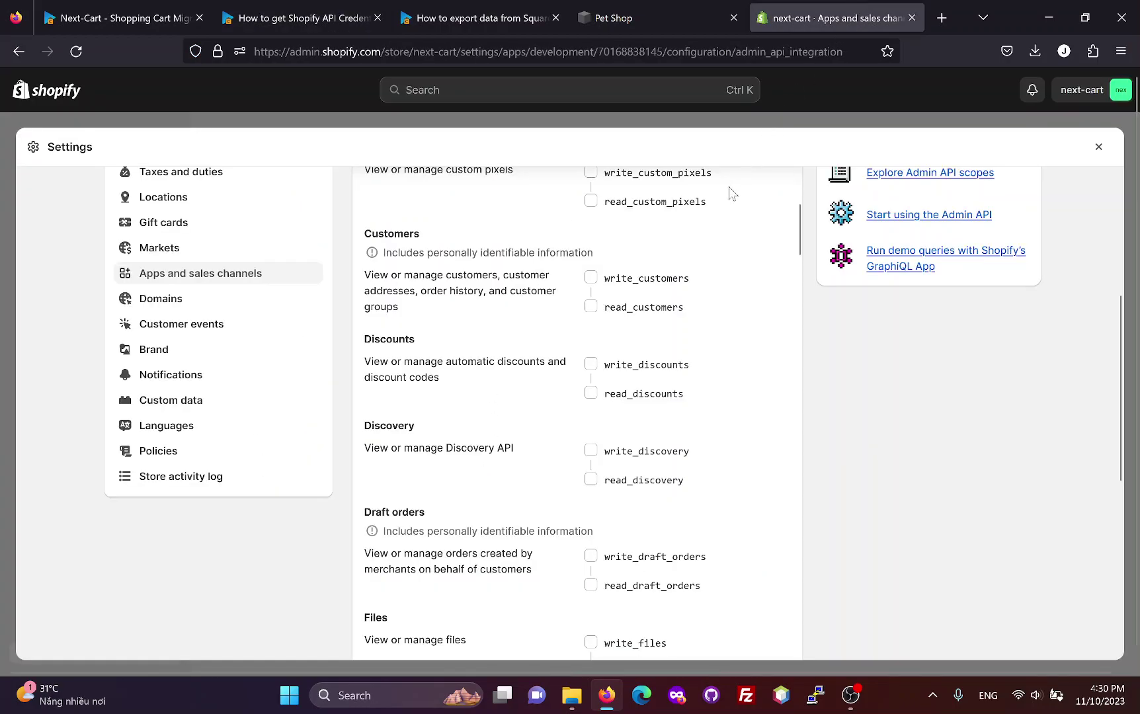
Grant the app write and read access scopes for customers, discounts, draft orders and files.
click(618, 279)
click(640, 365)
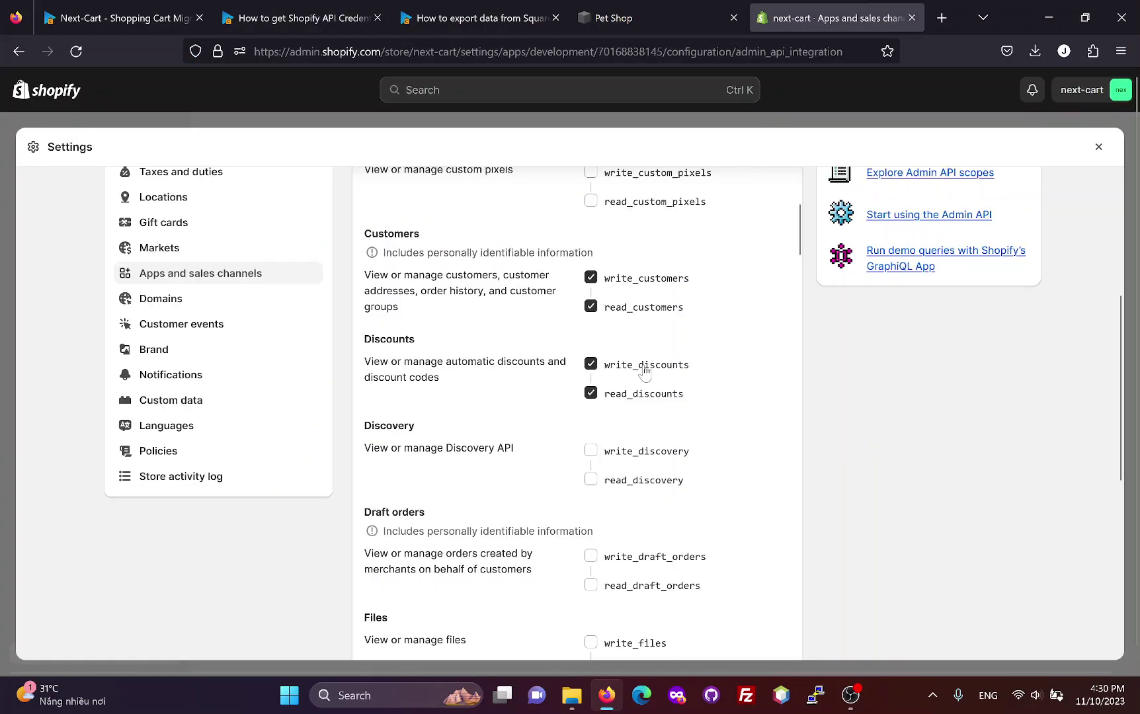
scroll(650, 370, down, 1)
click(638, 484)
scroll(675, 466, down, 2)
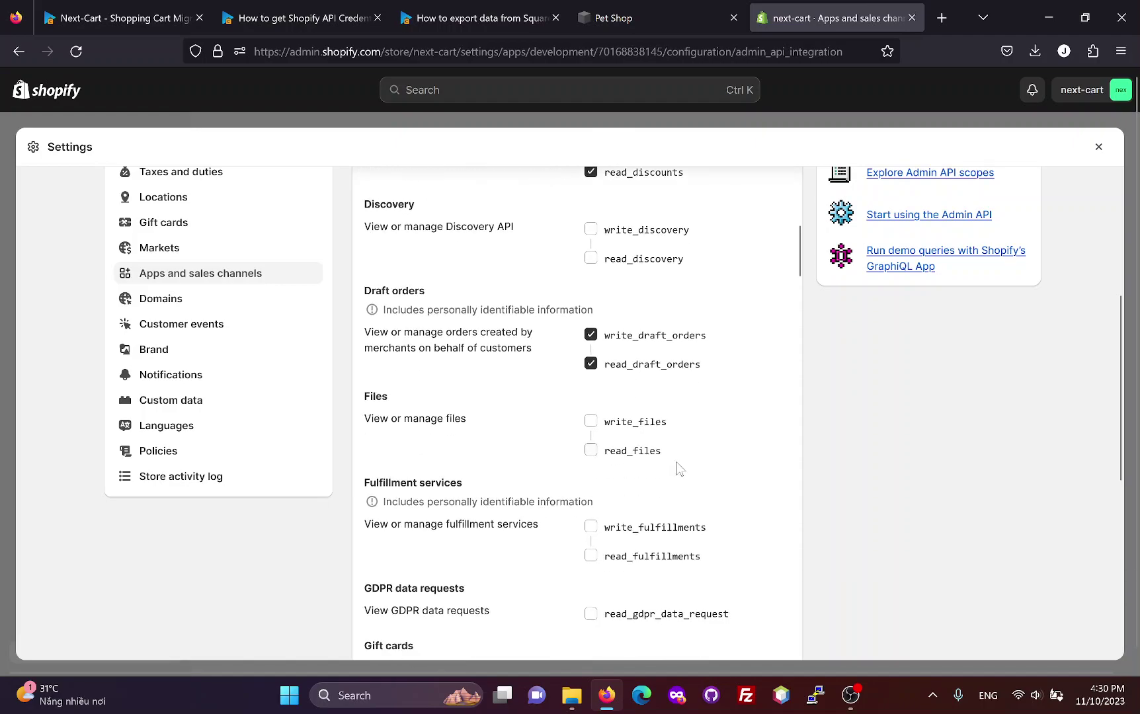
click(631, 429)
Grant the app write and read access scopes for gift cards, inventory and locations.
scroll(651, 423, down, 2)
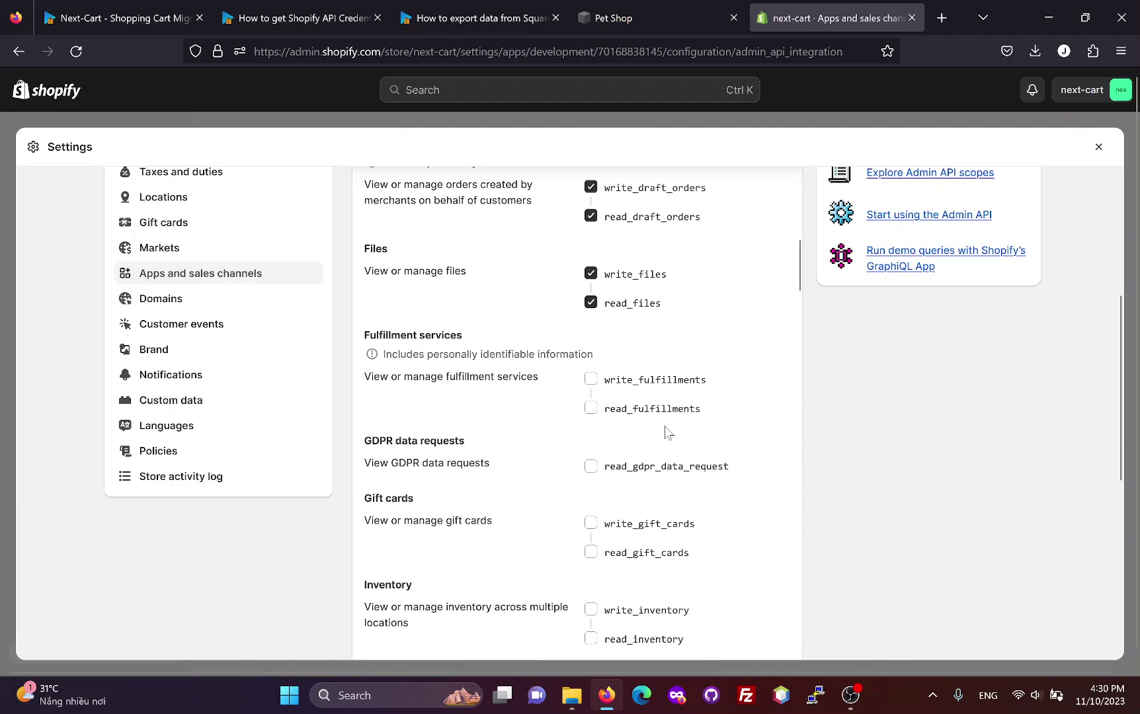
scroll(664, 433, down, 1)
click(640, 455)
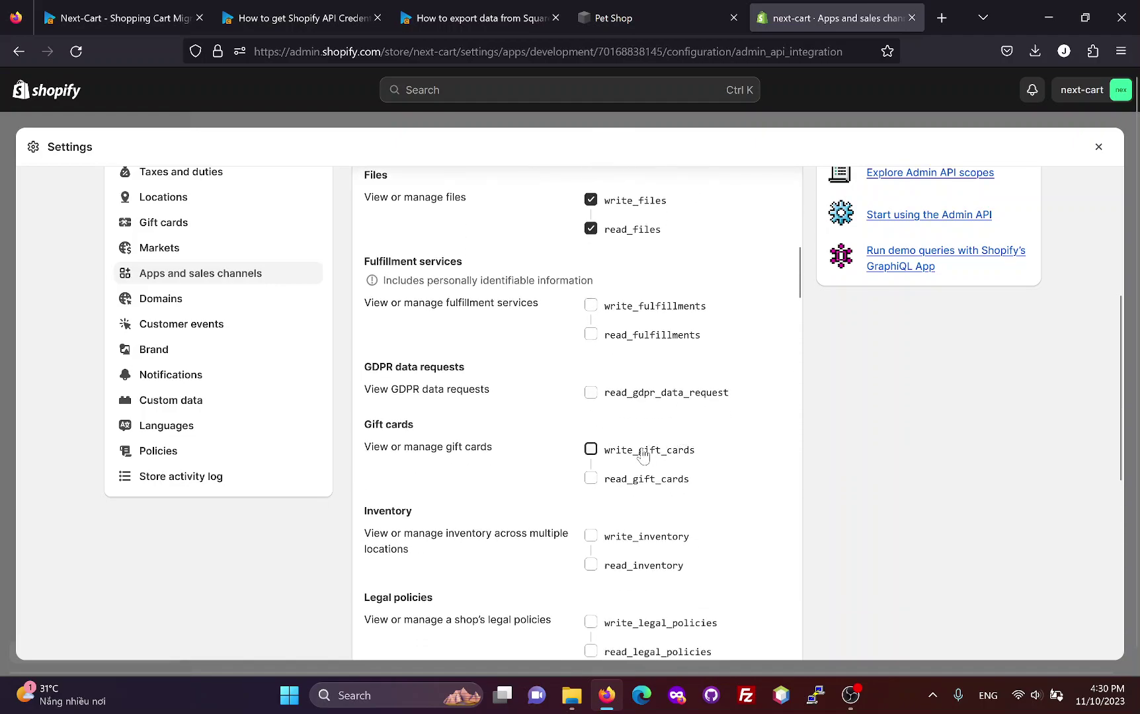
click(631, 539)
scroll(635, 503, down, 4)
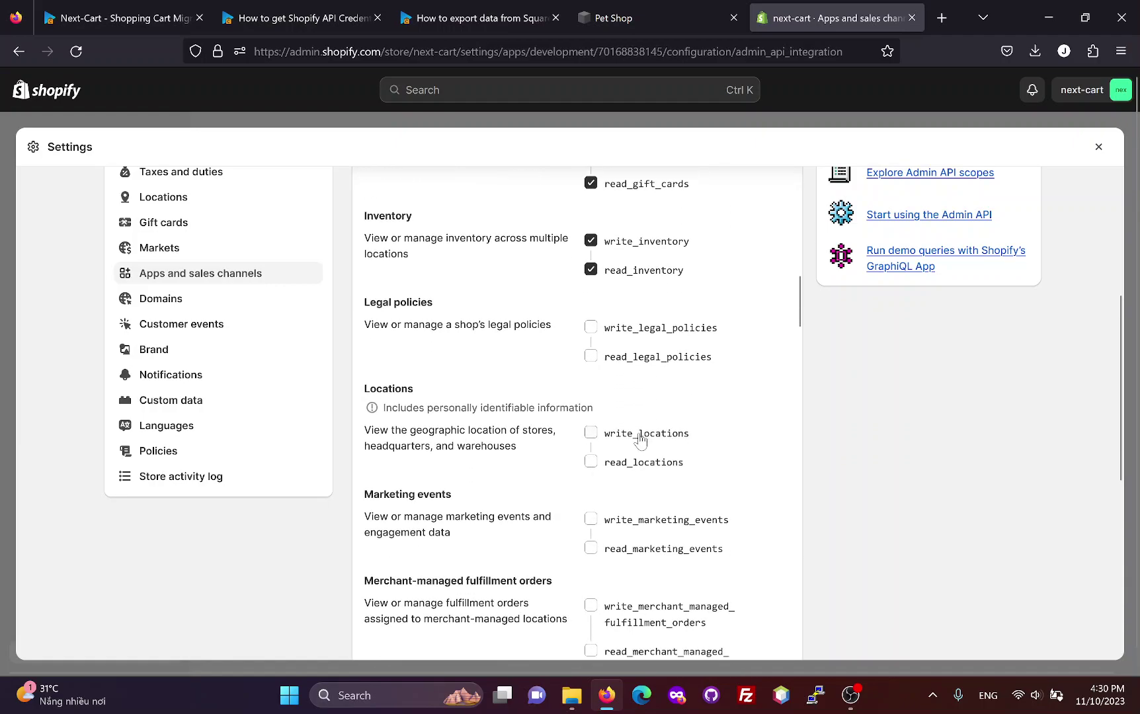
click(640, 440)
Grant the app write and read access scopes for orders, price rules and products.
scroll(638, 437, down, 6)
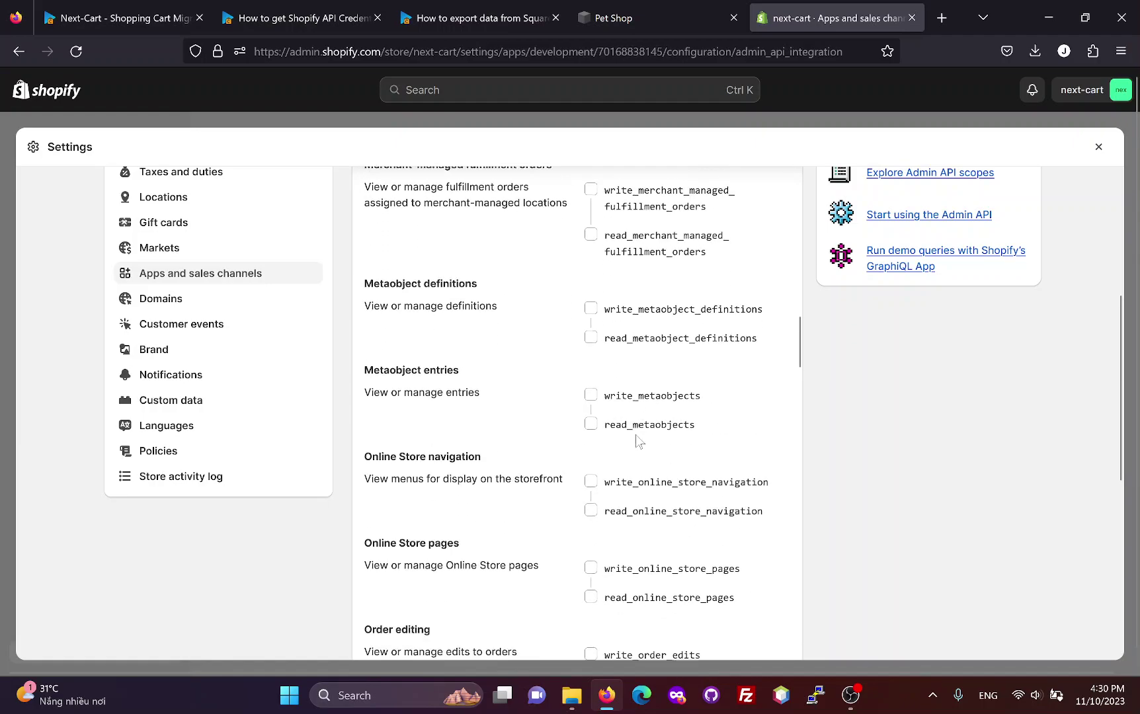
scroll(636, 436, down, 5)
click(638, 440)
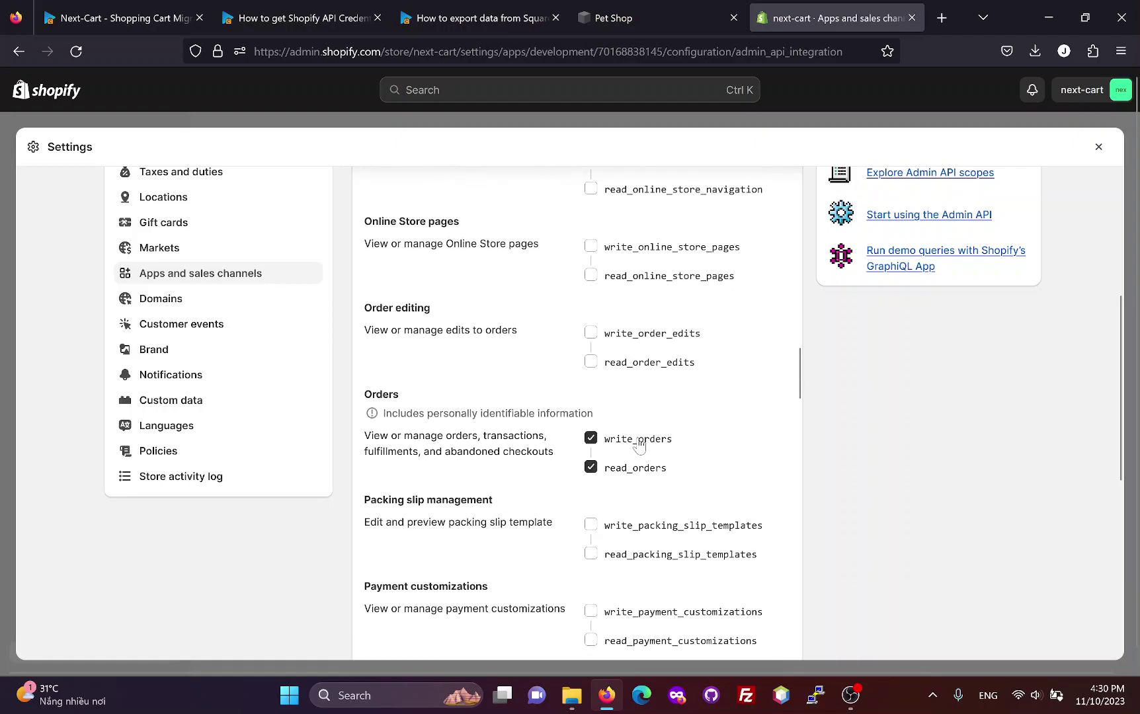
scroll(638, 446, down, 7)
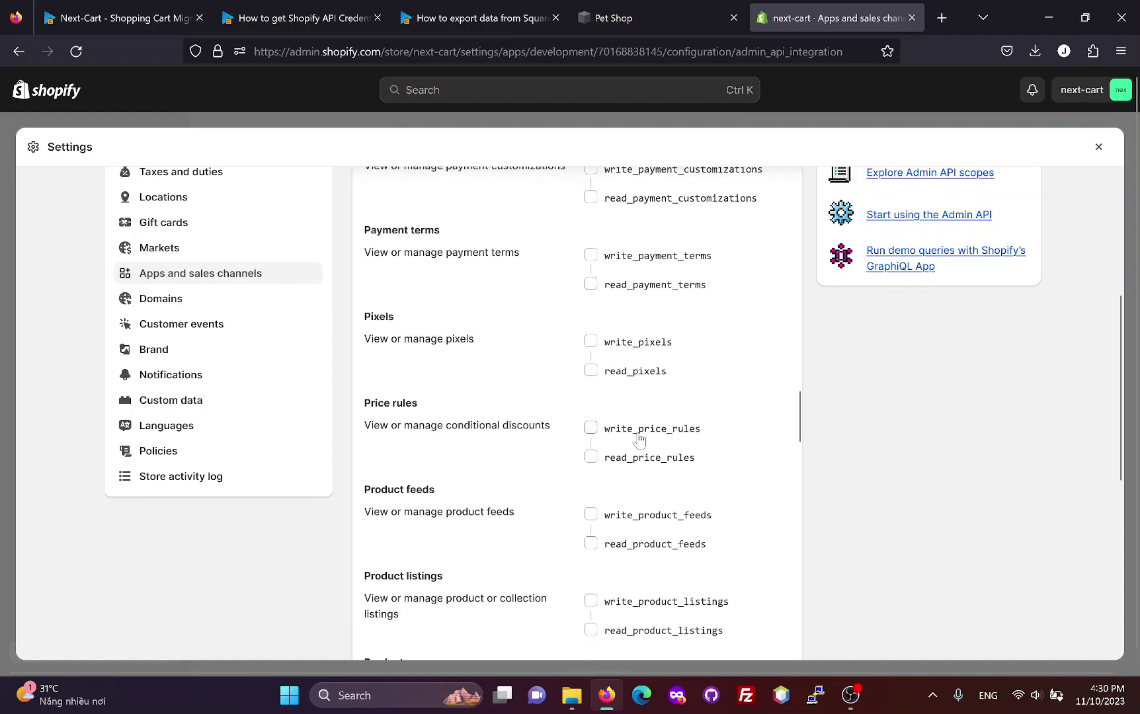
click(638, 439)
scroll(639, 439, down, 5)
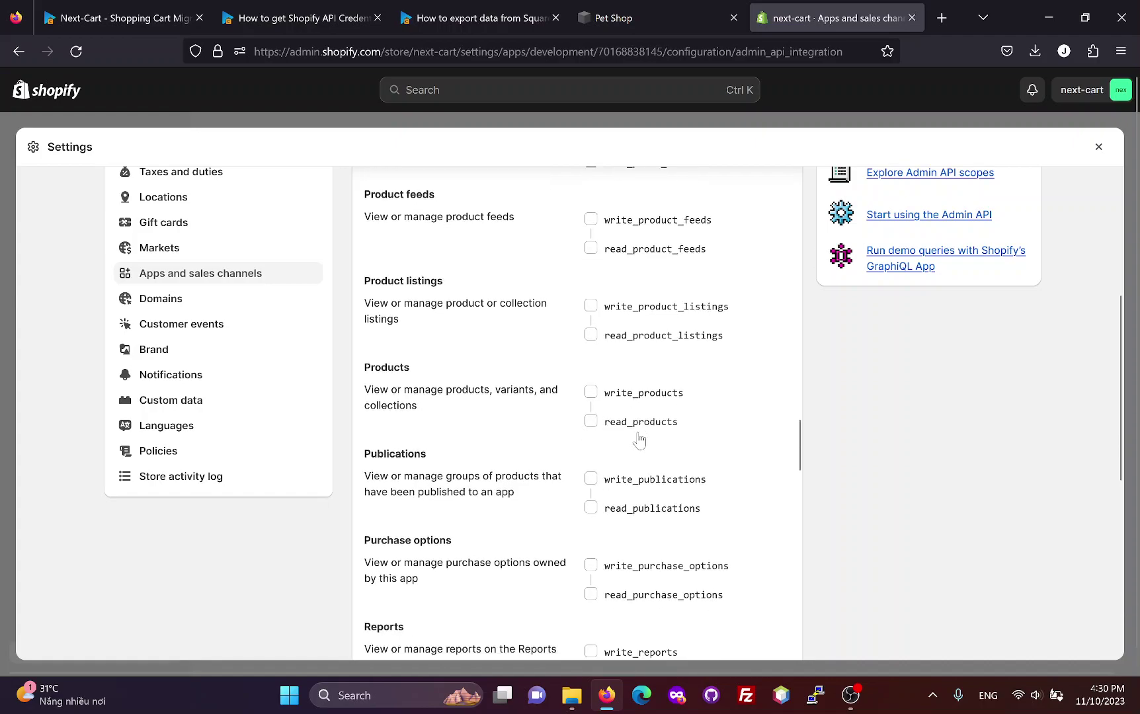
click(632, 398)
Grant the app write and read access scopes for shop locales, store content, themes and translations.
scroll(633, 435, down, 6)
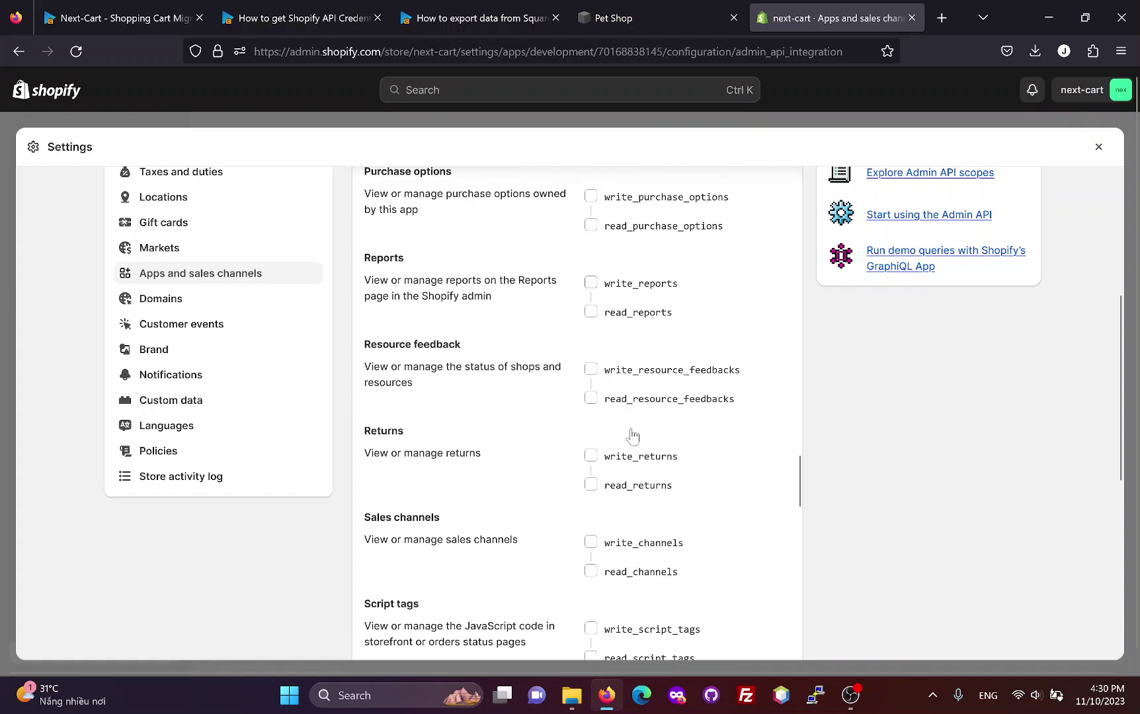
scroll(633, 435, down, 7)
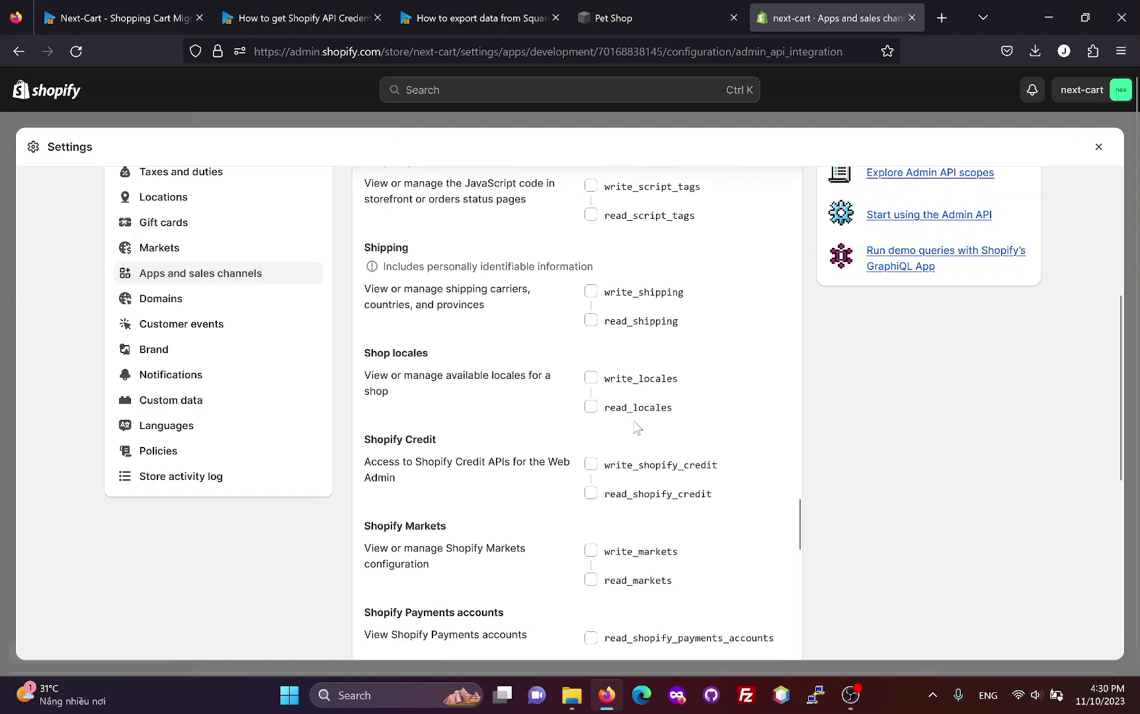
click(623, 384)
scroll(625, 433, down, 6)
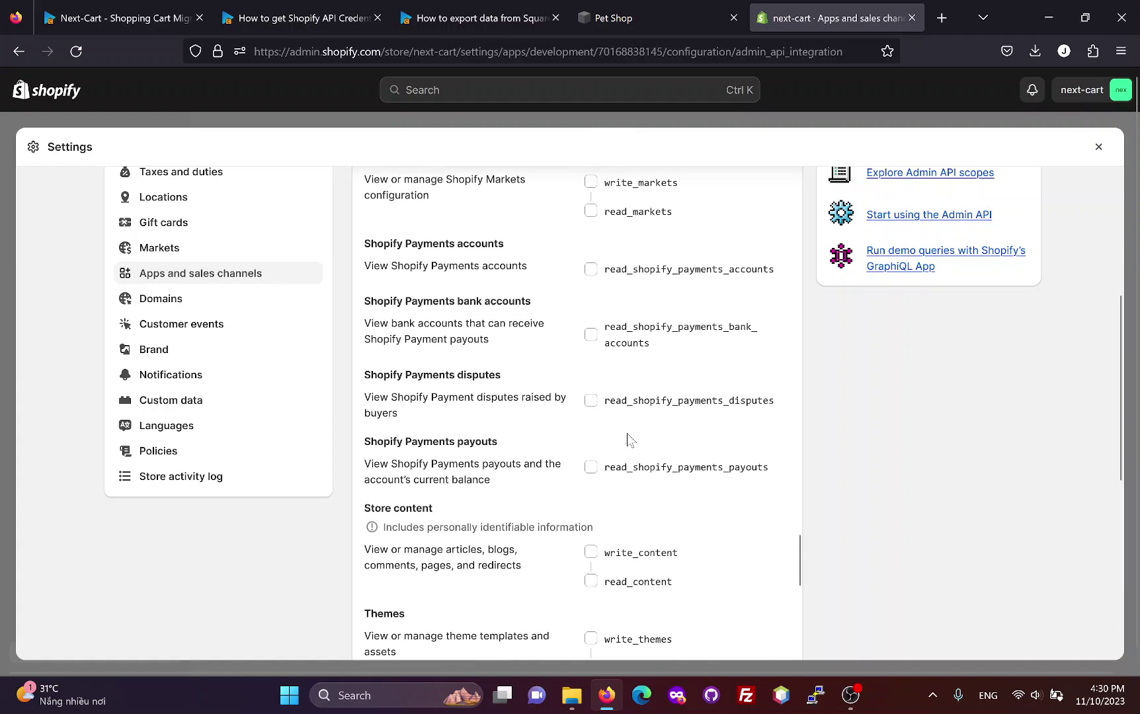
scroll(629, 440, down, 2)
click(631, 406)
click(630, 493)
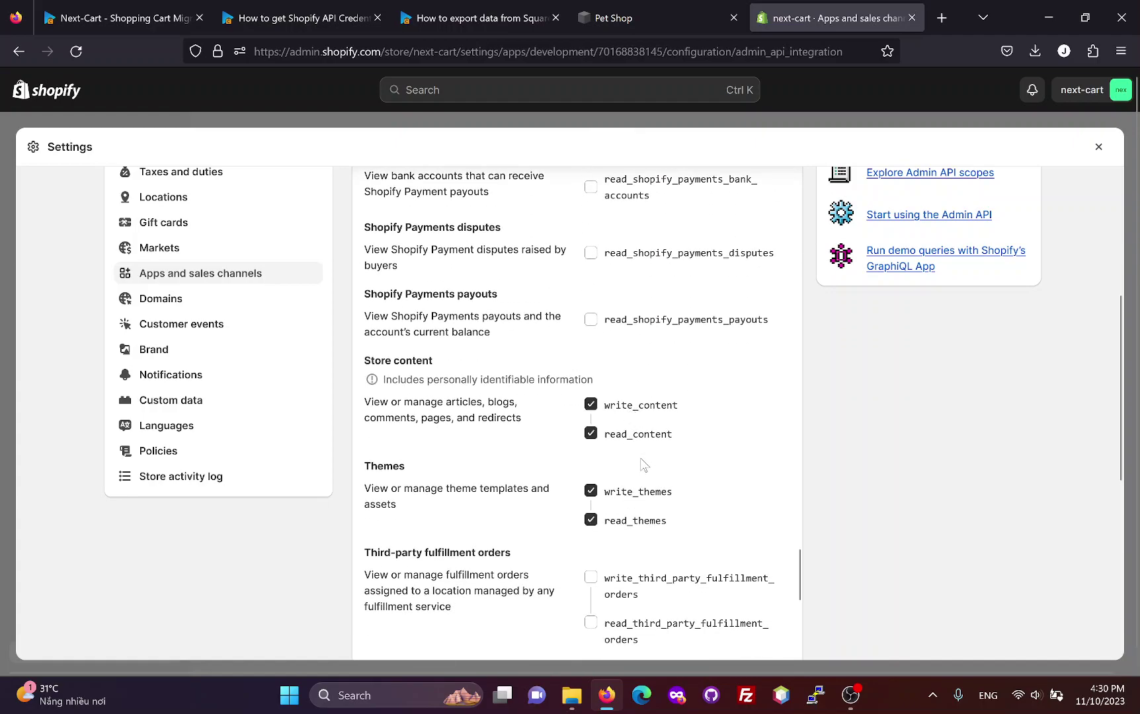
scroll(641, 463, down, 2)
click(638, 548)
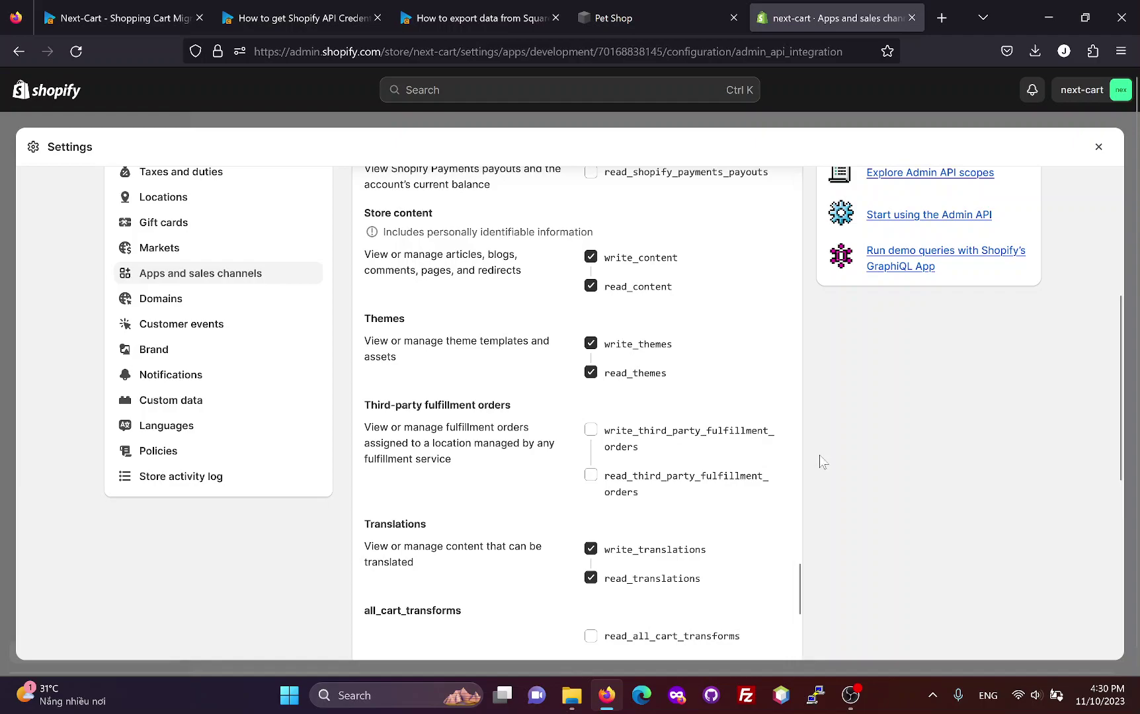
Save the selected Admin API access scopes and install the Migration from Squarespace app on the store.
scroll(822, 462, up, 5)
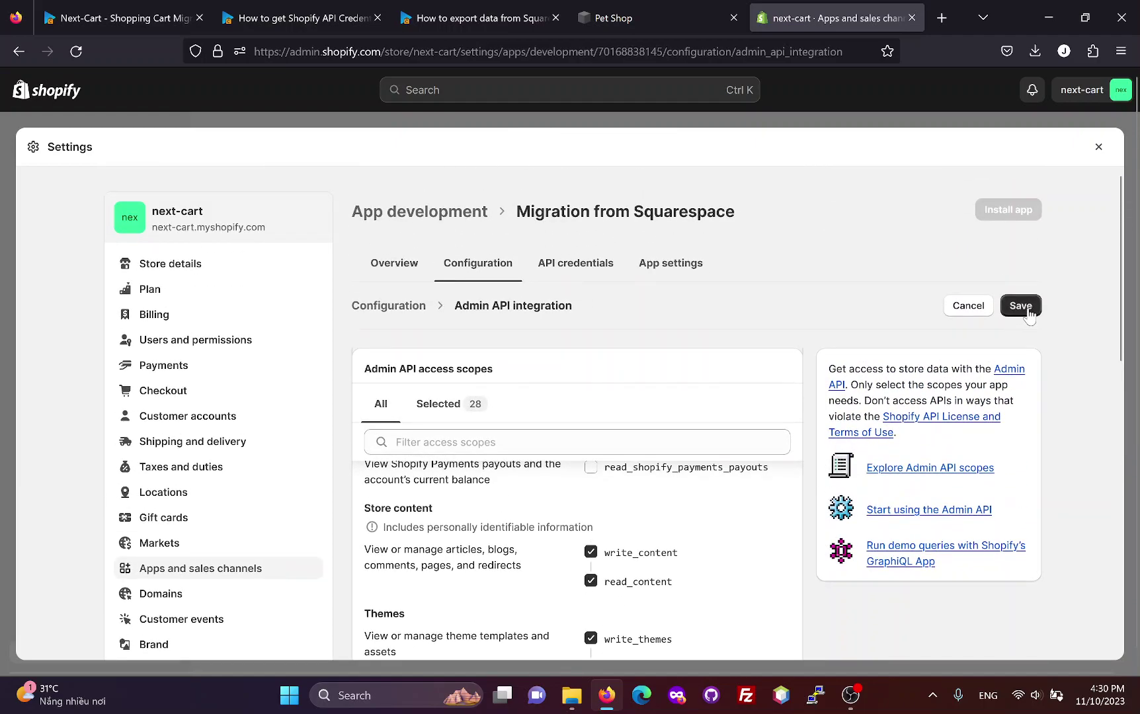
click(1024, 306)
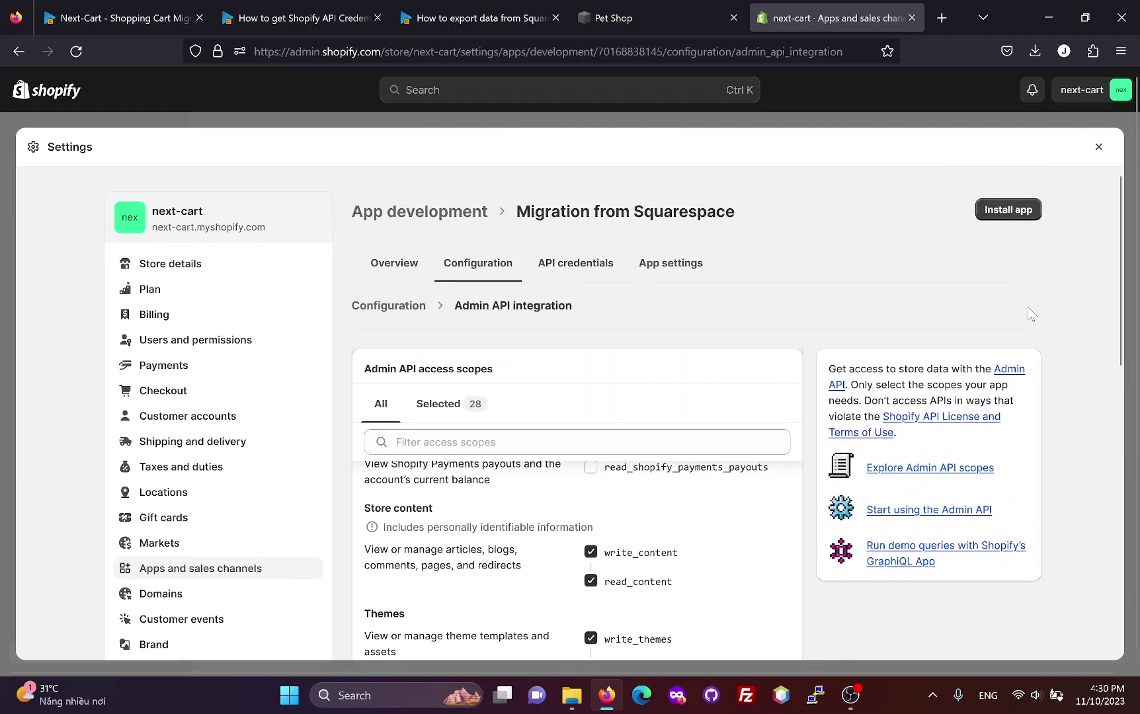
click(1012, 210)
click(785, 452)
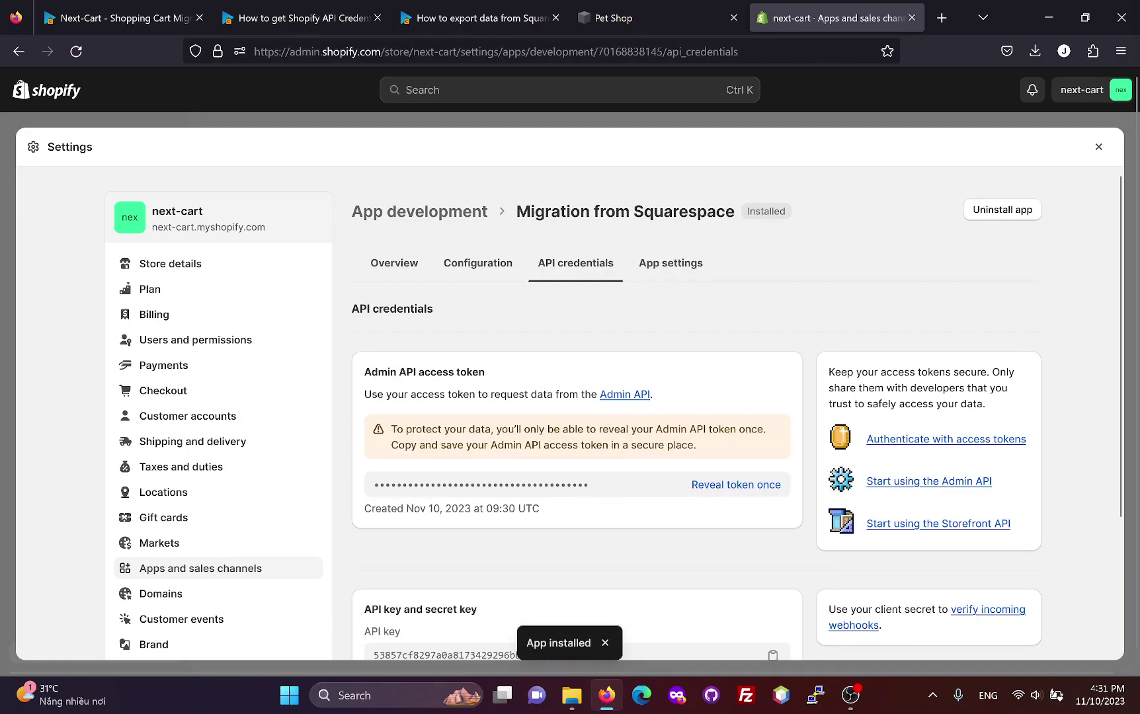
Reveal and copy the Admin API access token, and paste it into the Access Token field of the target cart setup.
click(742, 486)
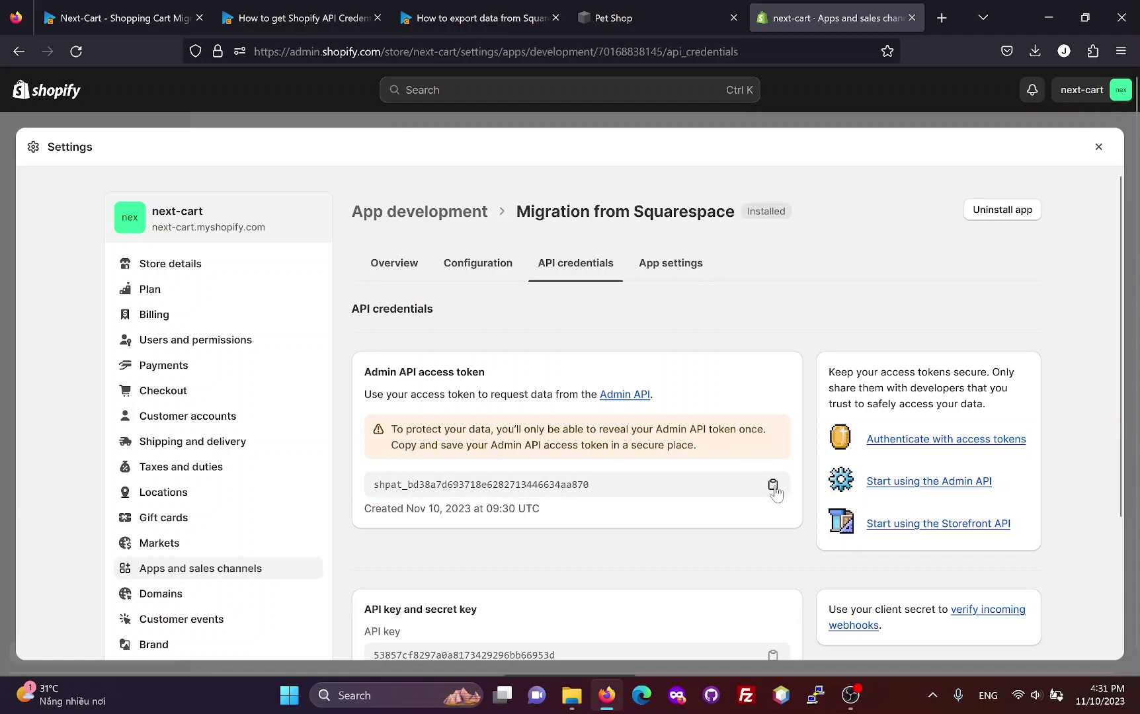
click(773, 485)
click(113, 17)
click(665, 458)
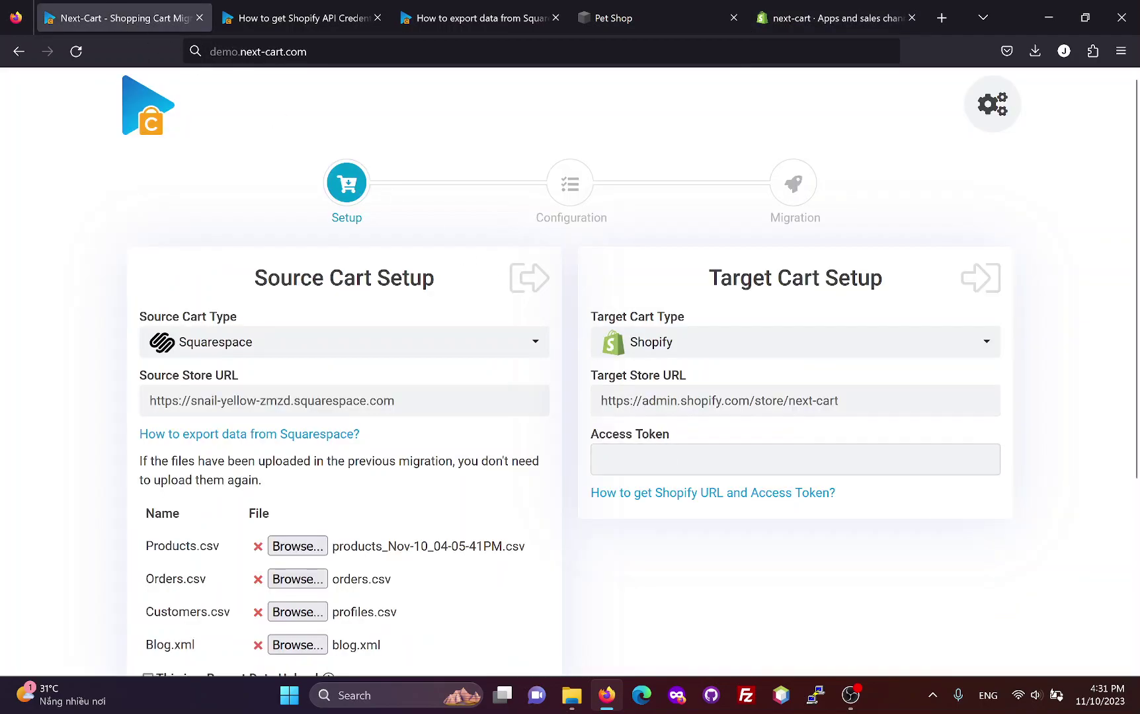
key(ctrl+v)
click(571, 460)
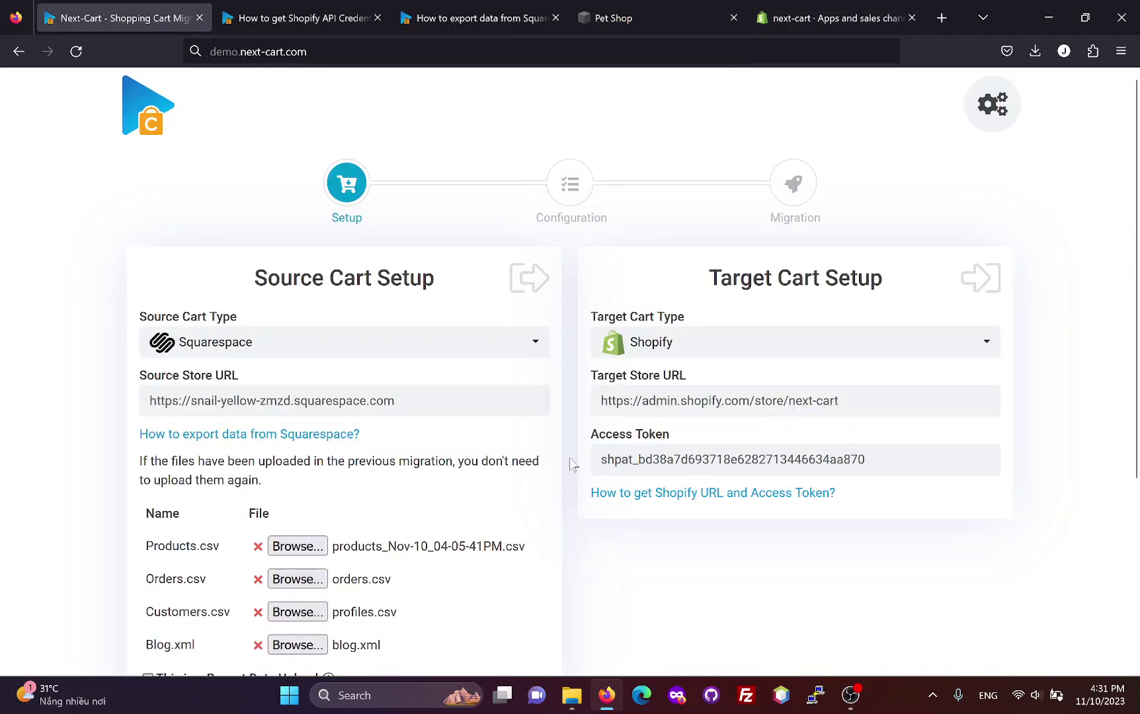
Proceed to the migration configuration, select all entities, and enable importing description images and migrating SEO URLs.
scroll(570, 460, down, 3)
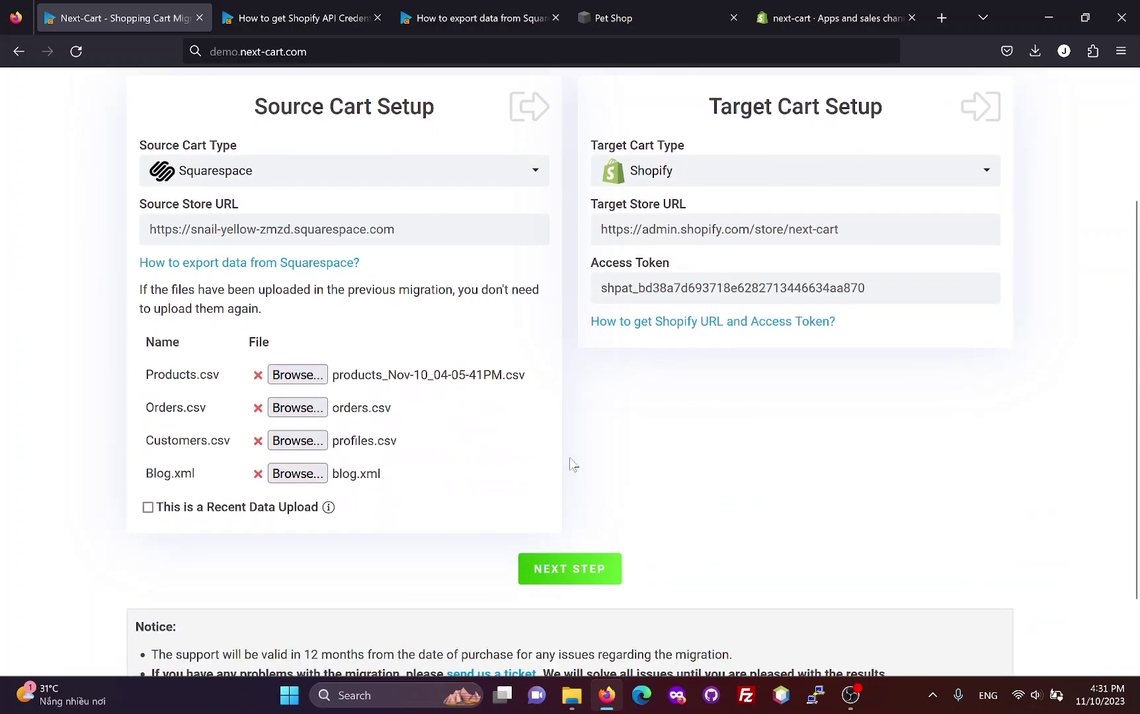
click(573, 584)
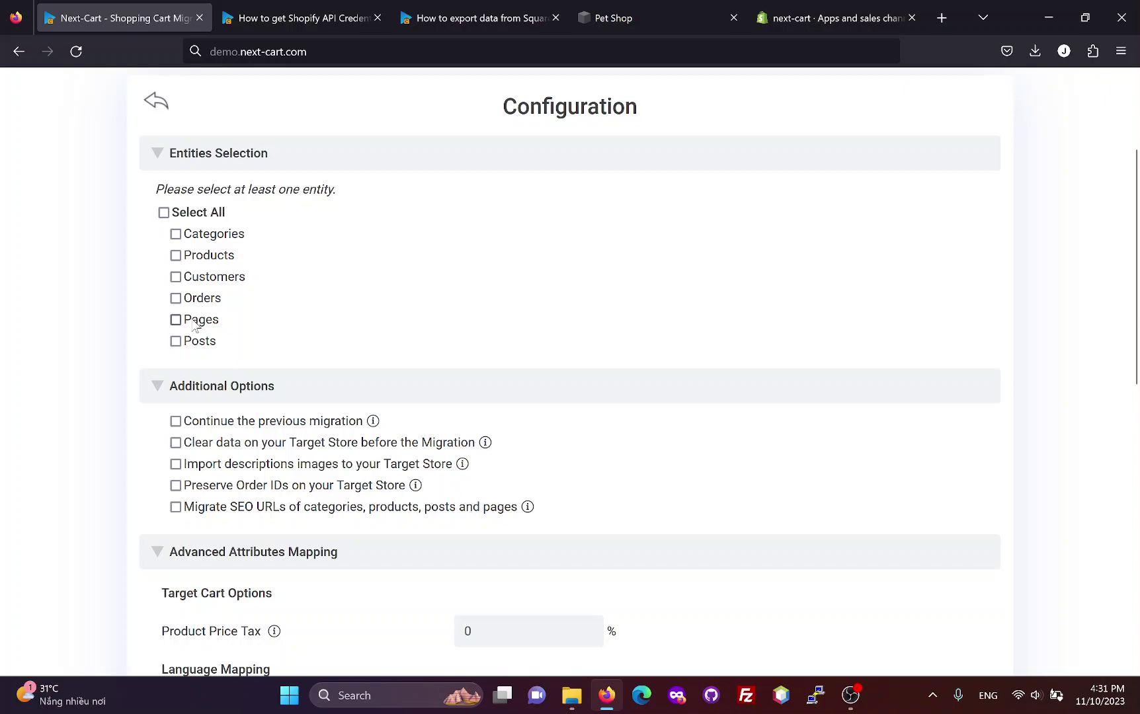
click(200, 215)
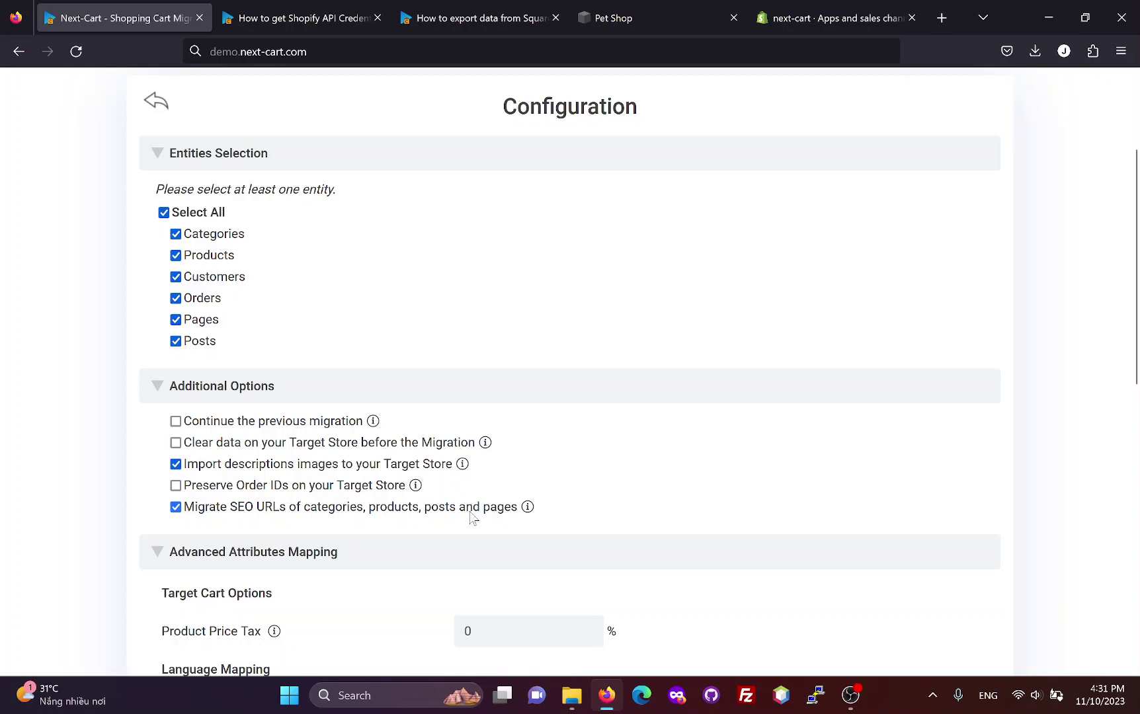
mouse_move(528, 511)
In the advanced attributes mapping, map the default language to English.
scroll(400, 520, down, 1)
scroll(400, 519, down, 3)
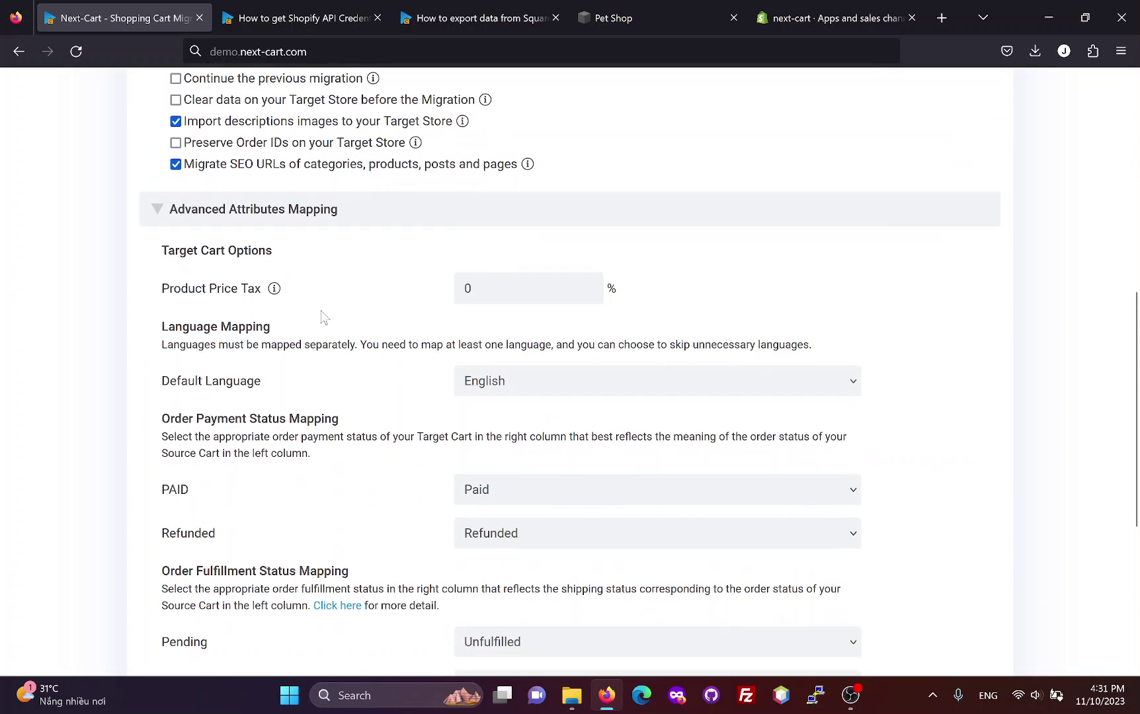
click(471, 289)
click(518, 381)
click(502, 414)
scroll(418, 408, down, 3)
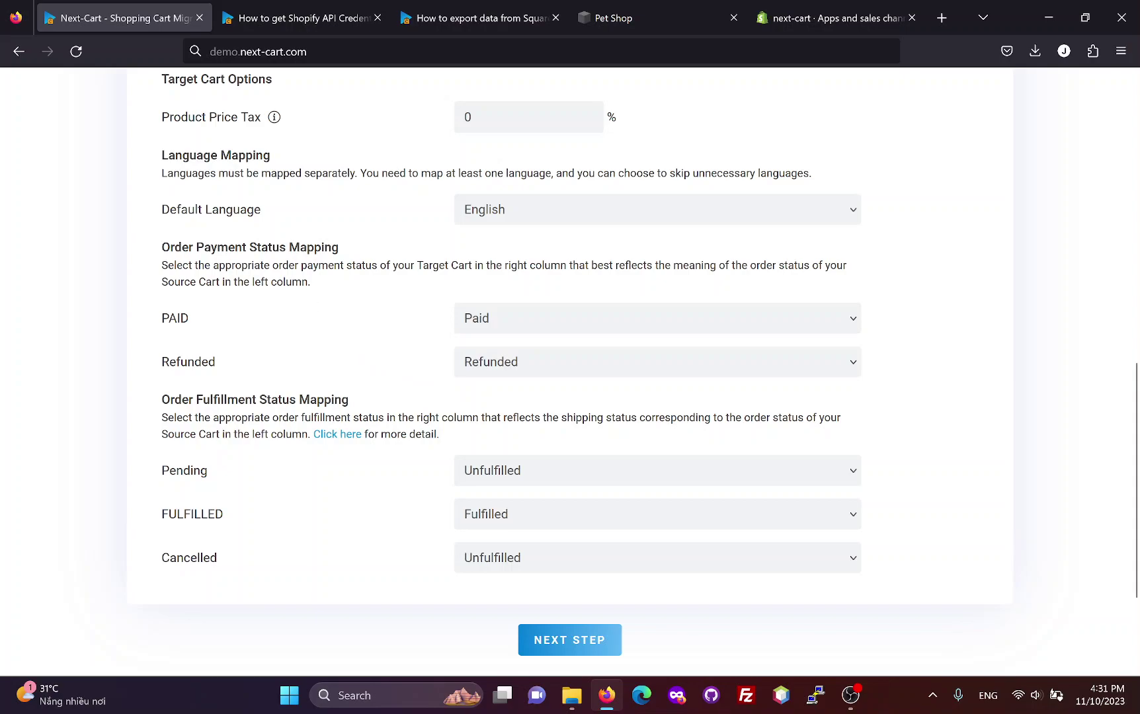
Map the order payment and fulfillment statuses, with PAID as Paid, Refunded as Refunded and FULFILLED as Fulfilled, and start the migration.
drag(287, 255, 196, 255)
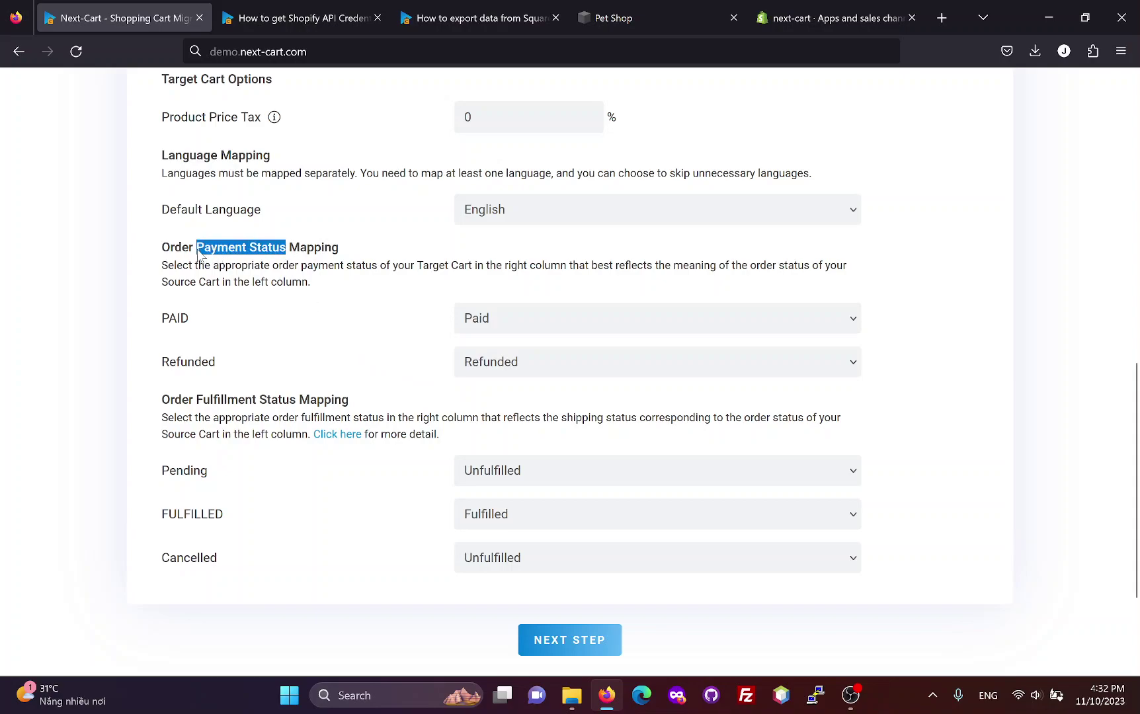
drag(296, 404, 199, 406)
click(236, 384)
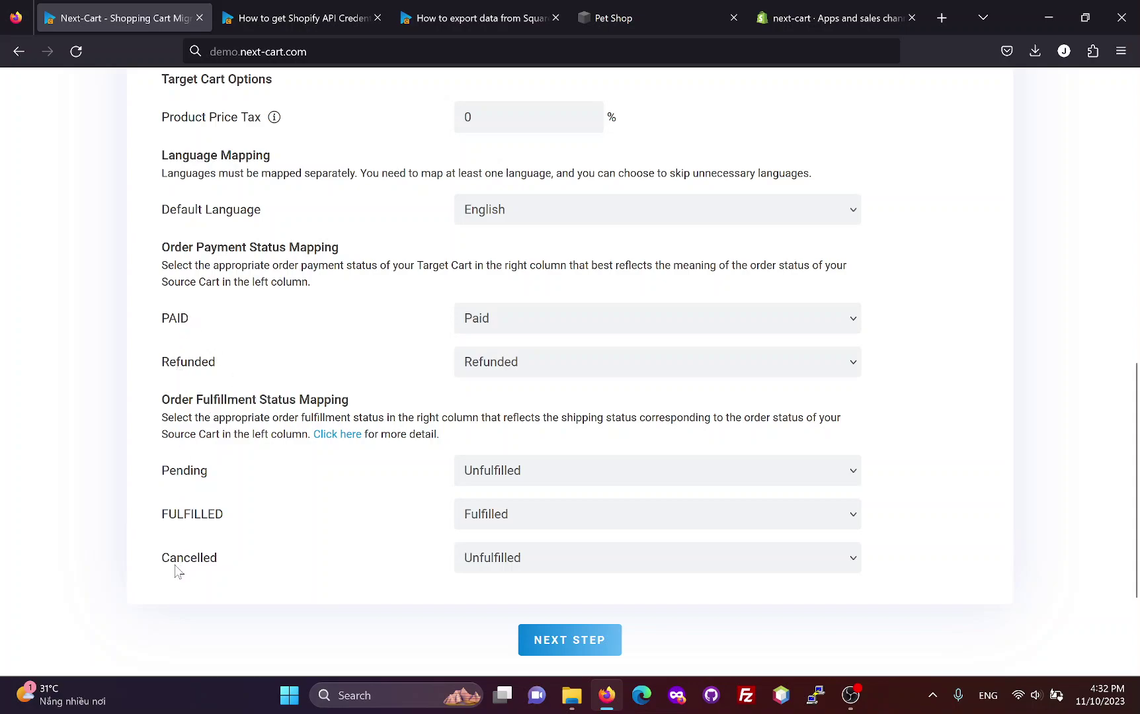
click(526, 318)
click(525, 318)
click(533, 361)
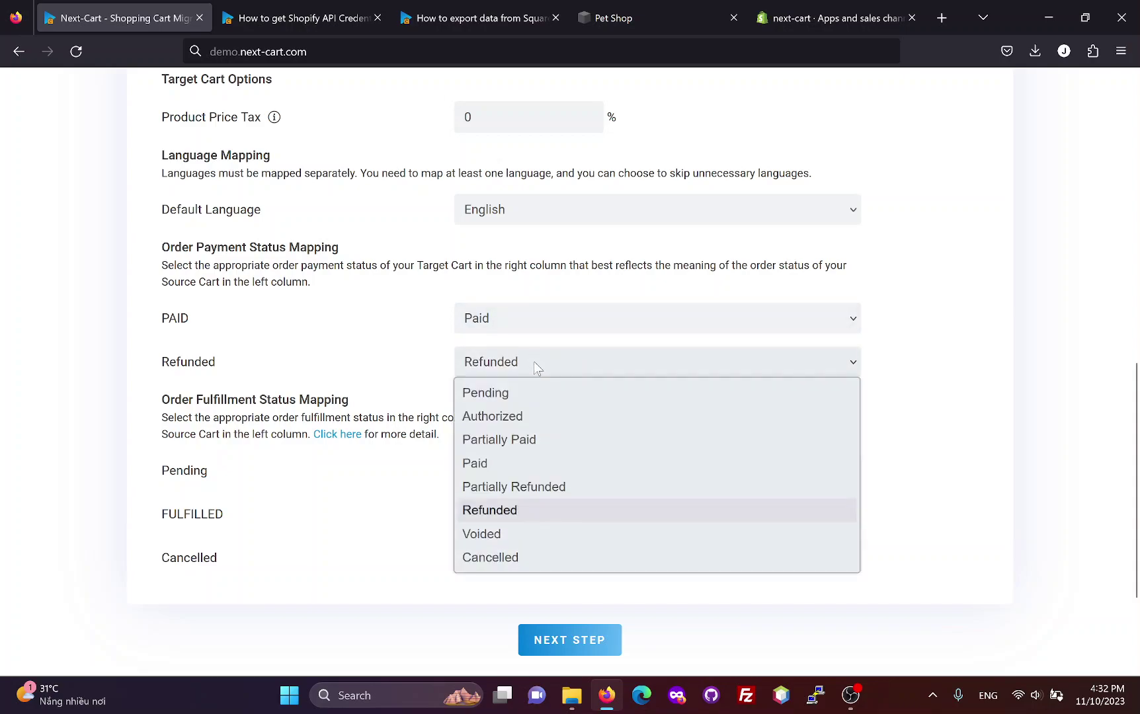
click(534, 362)
click(521, 514)
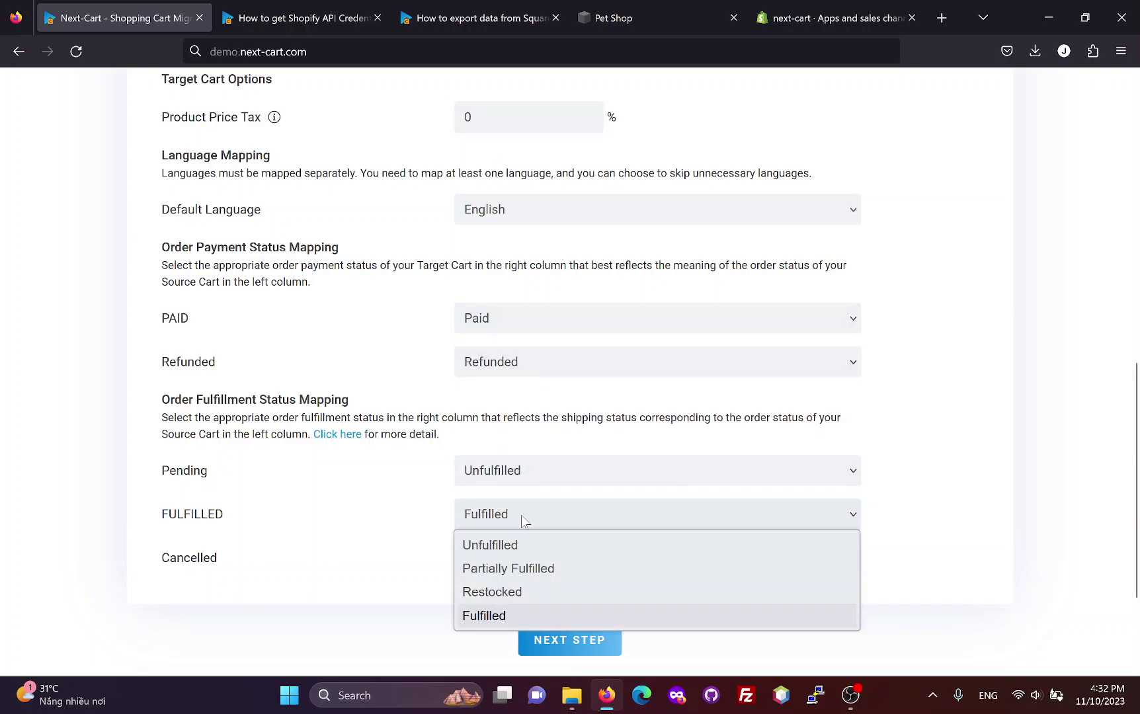
click(506, 615)
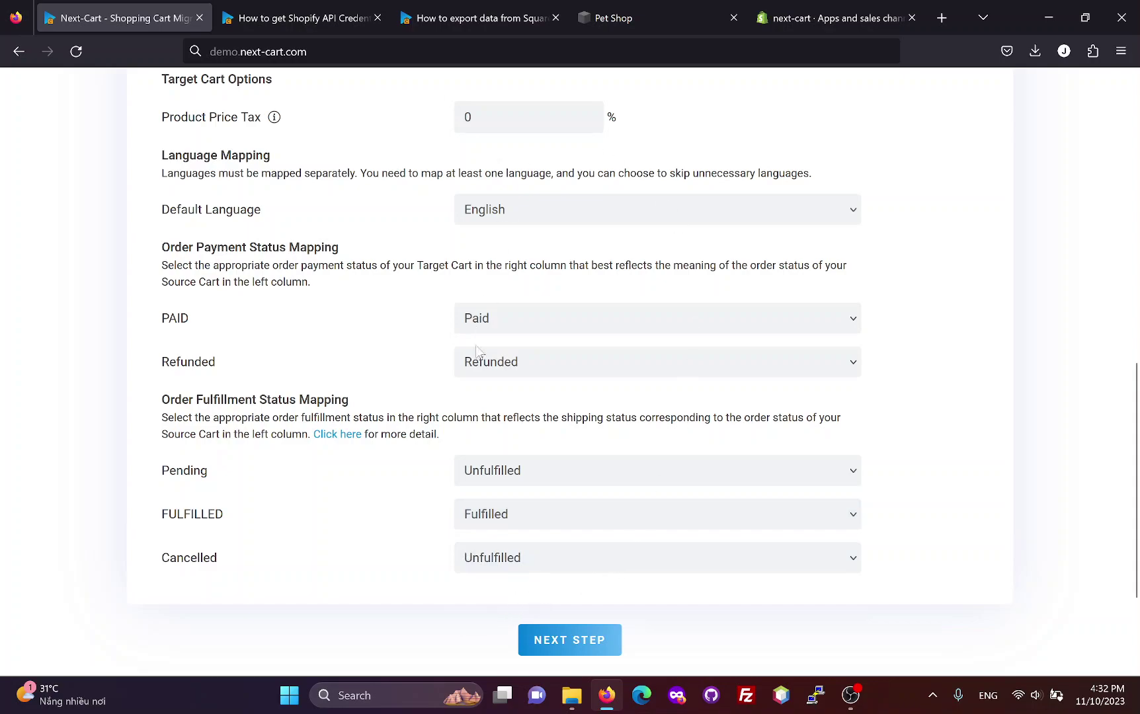
click(571, 640)
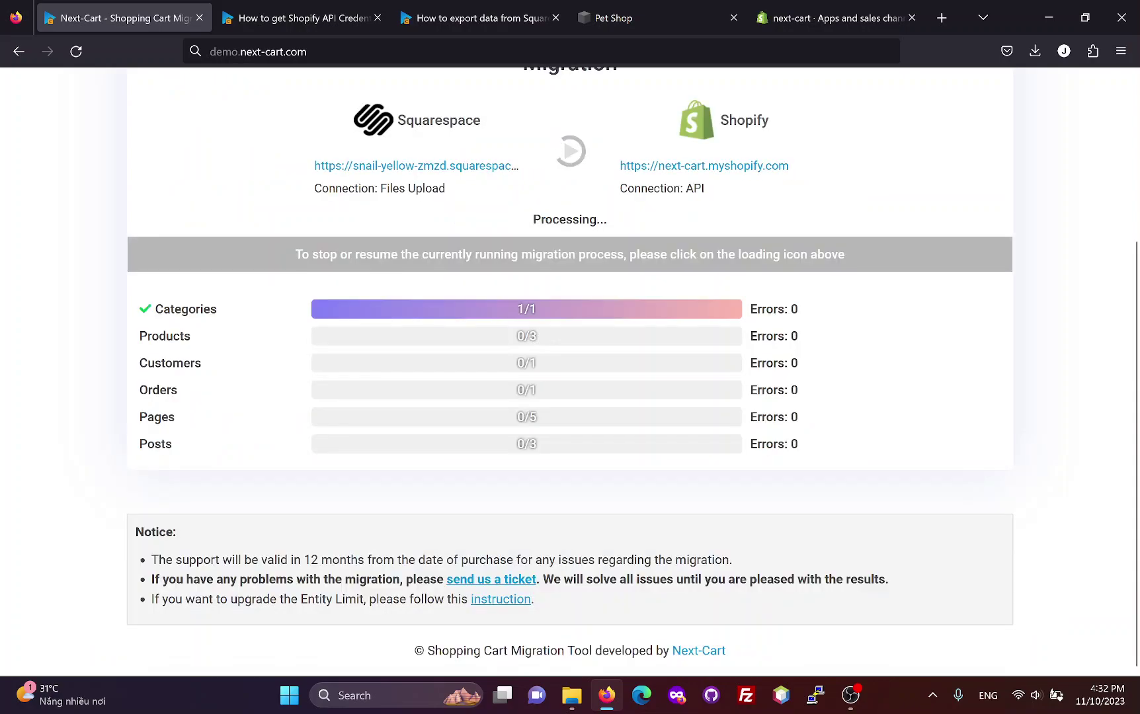
scroll(1137, 334, up, 2)
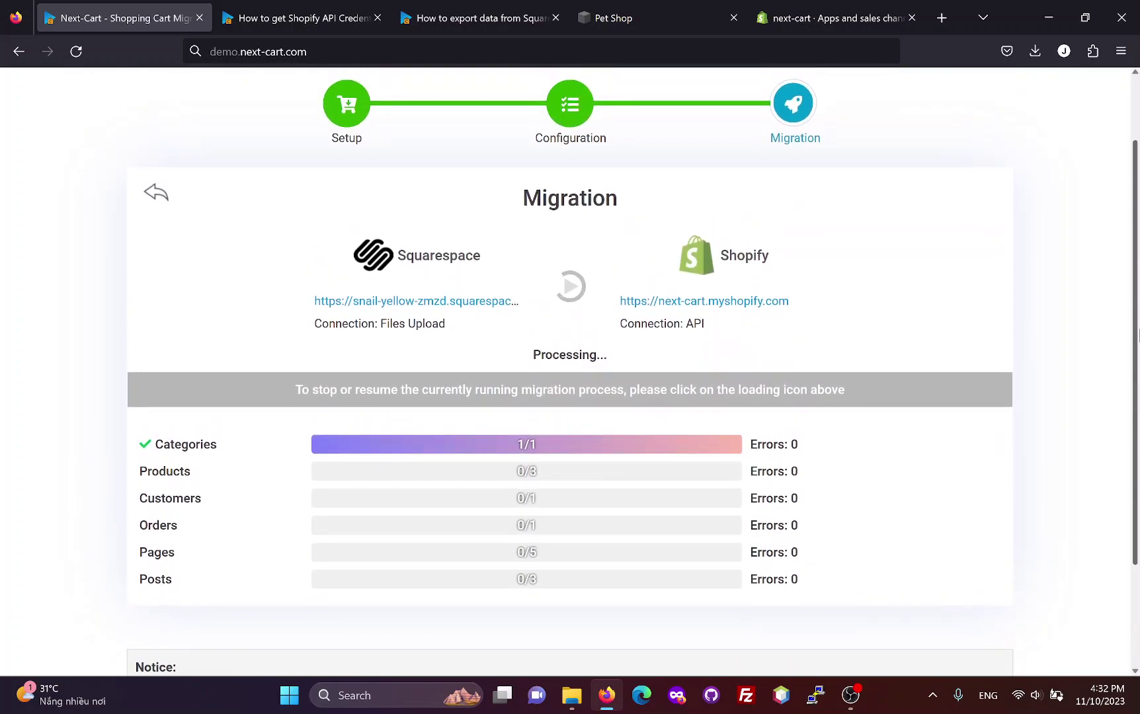
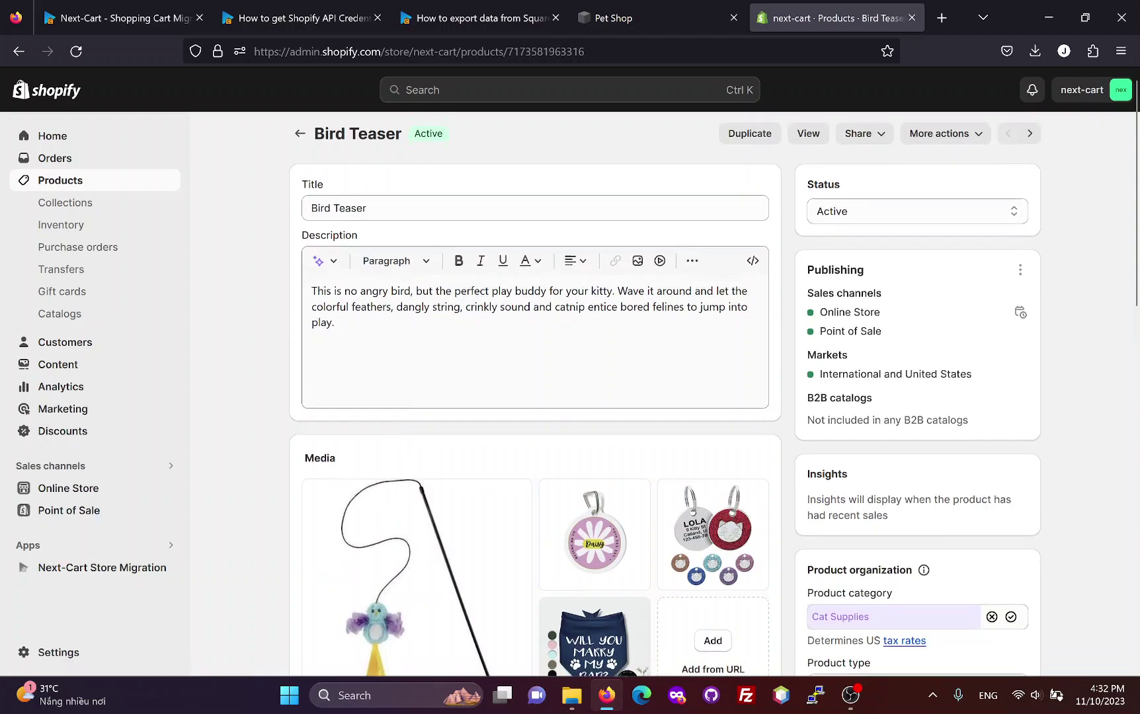
Examine the migrated Bird Teaser product's images, product organization and size variants in the Shopify admin.
scroll(796, 390, down, 1)
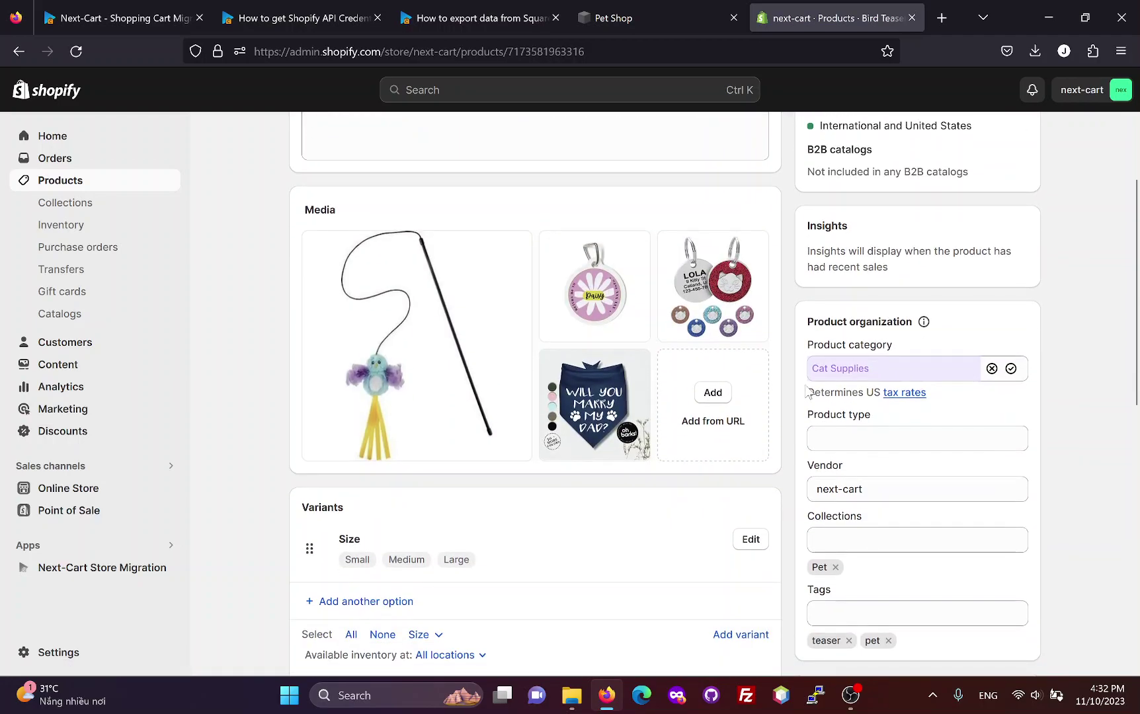
scroll(712, 393, down, 1)
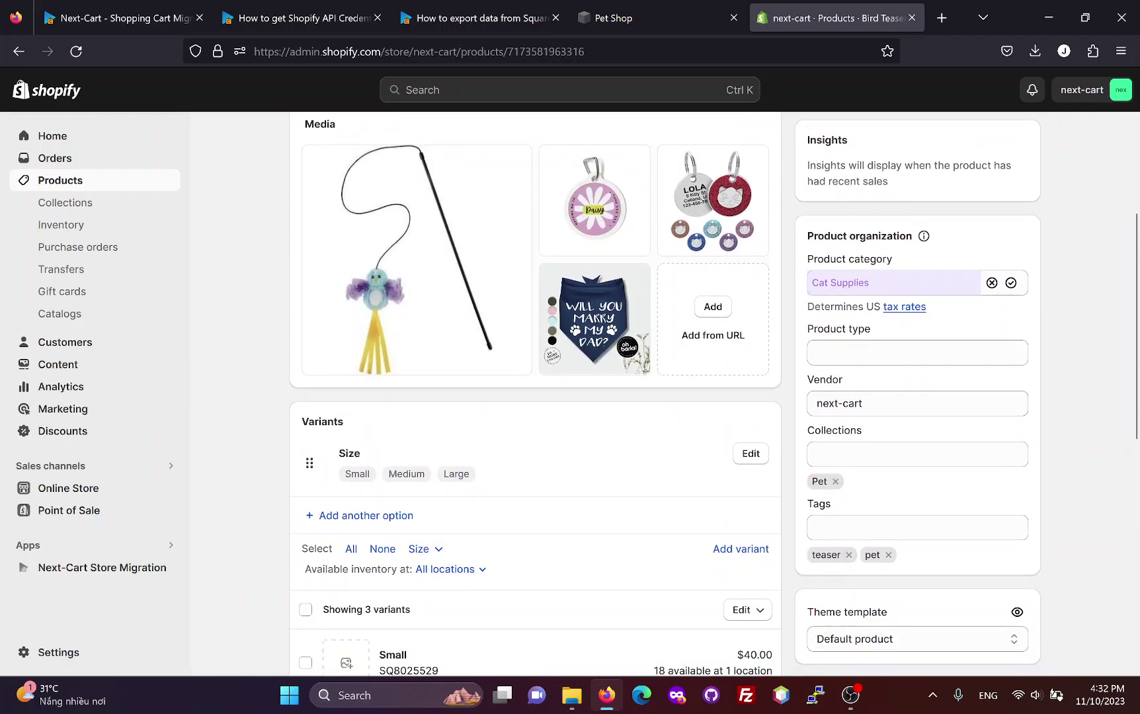
scroll(370, 444, down, 2)
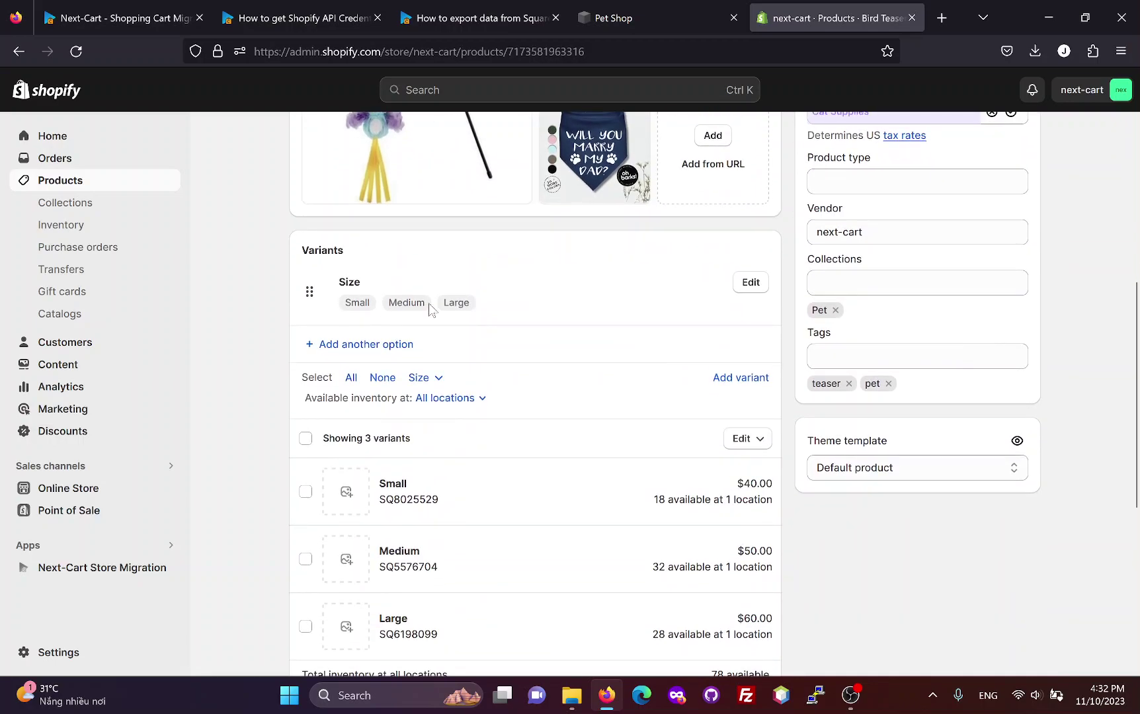
scroll(480, 309, down, 1)
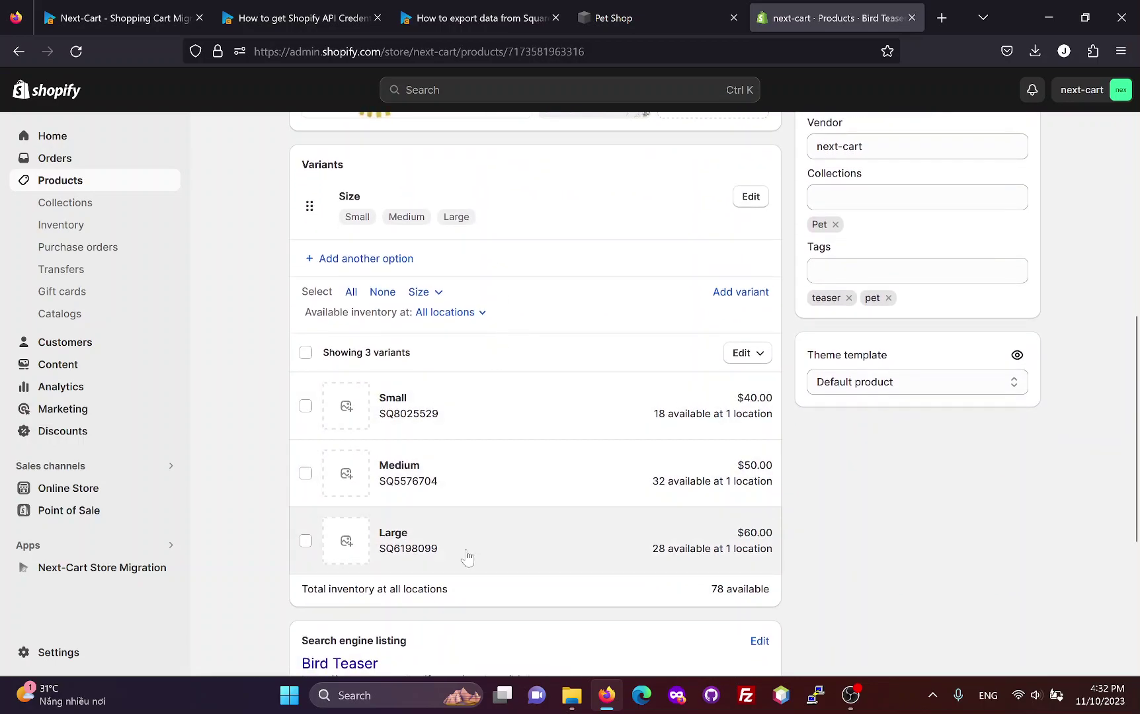
Open the Small variant of Bird Teaser and check its price, SKU, stock quantity and weight.
click(490, 423)
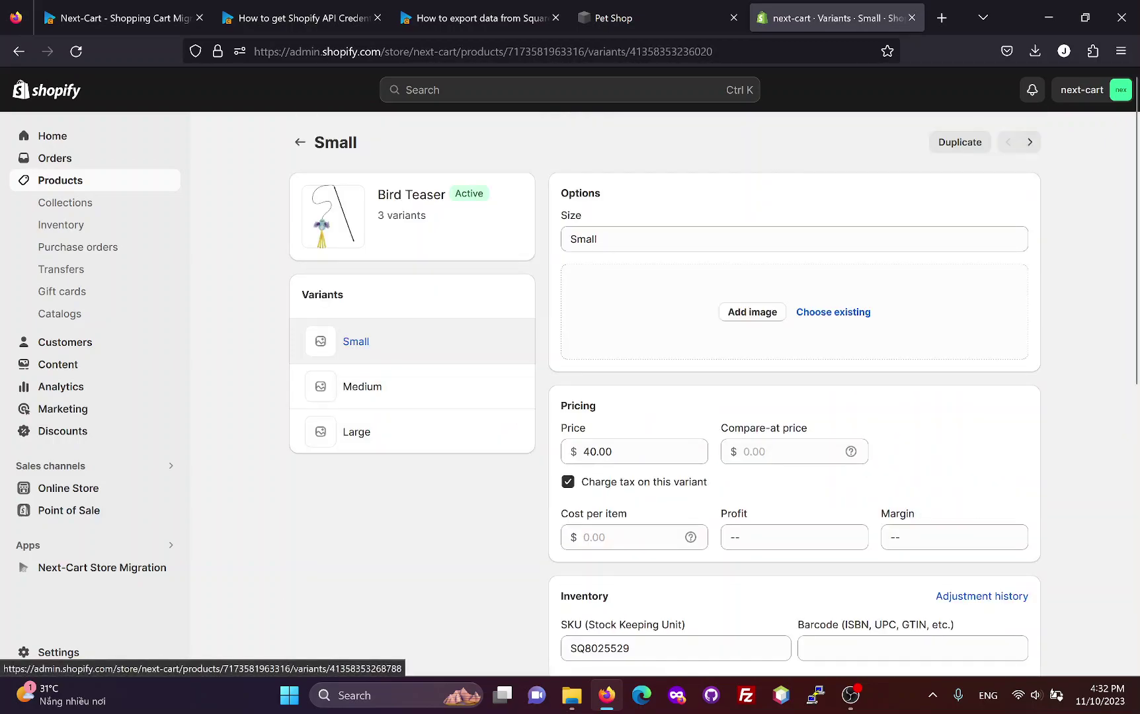
scroll(583, 399, down, 1)
scroll(515, 423, down, 5)
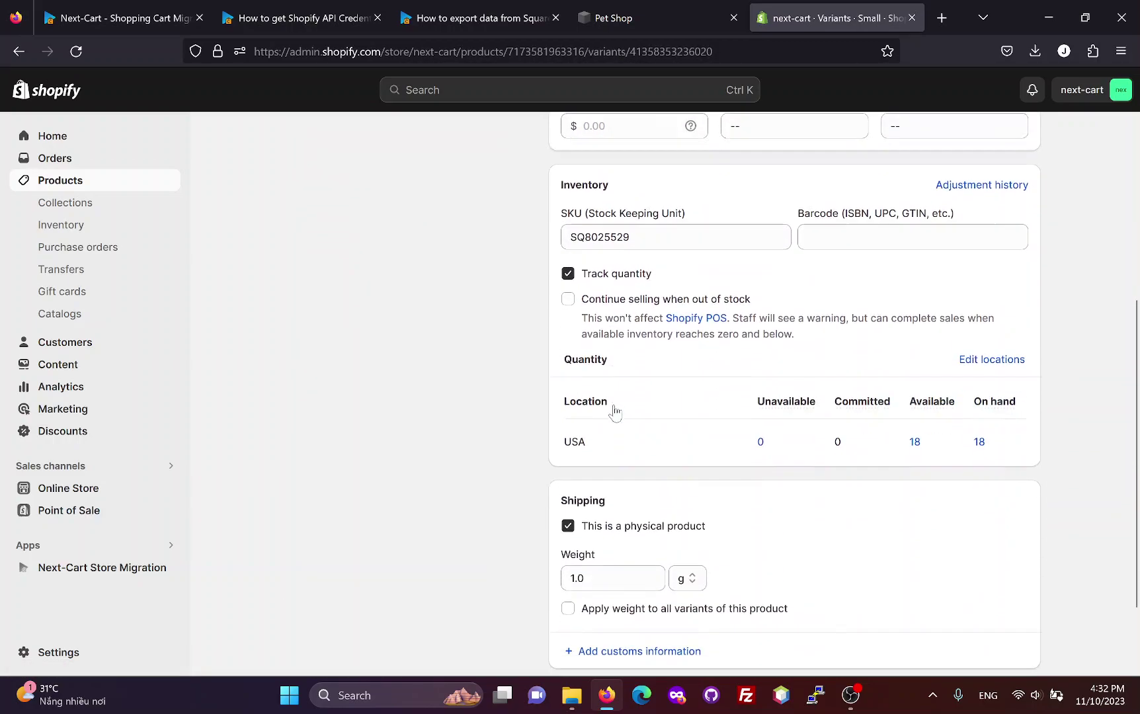
scroll(514, 436, up, 1)
scroll(503, 423, up, 5)
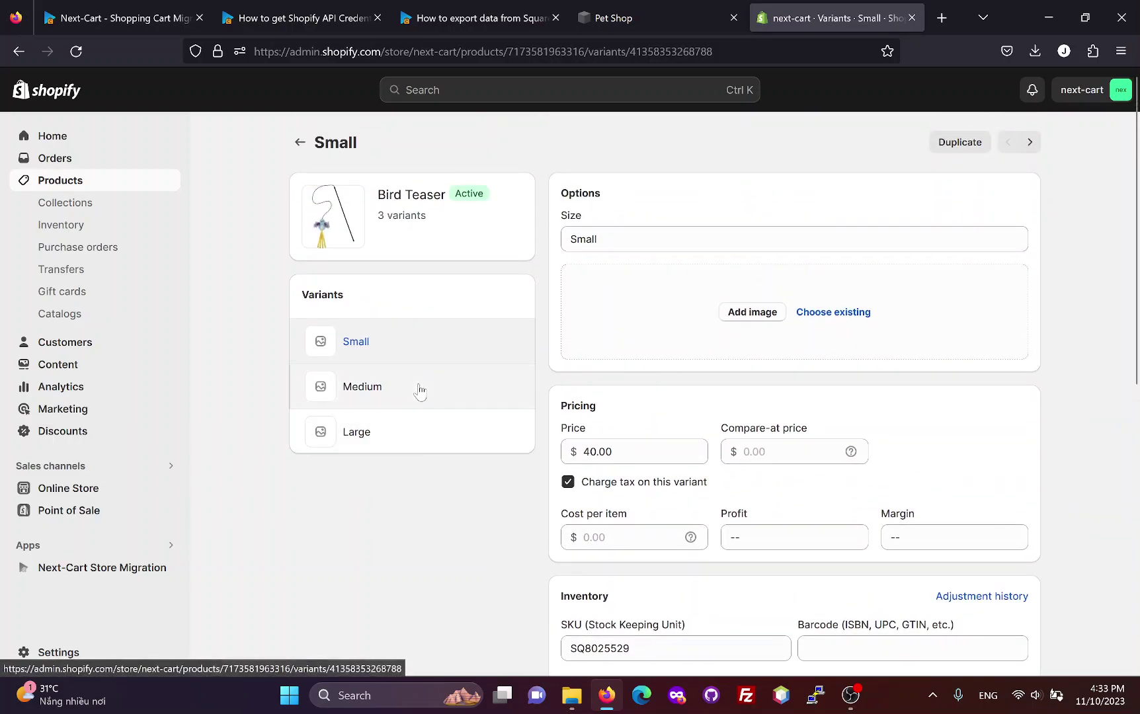
Check the price, SKU, stock quantity and weight of the Medium and Large variants of Bird Teaser.
click(439, 389)
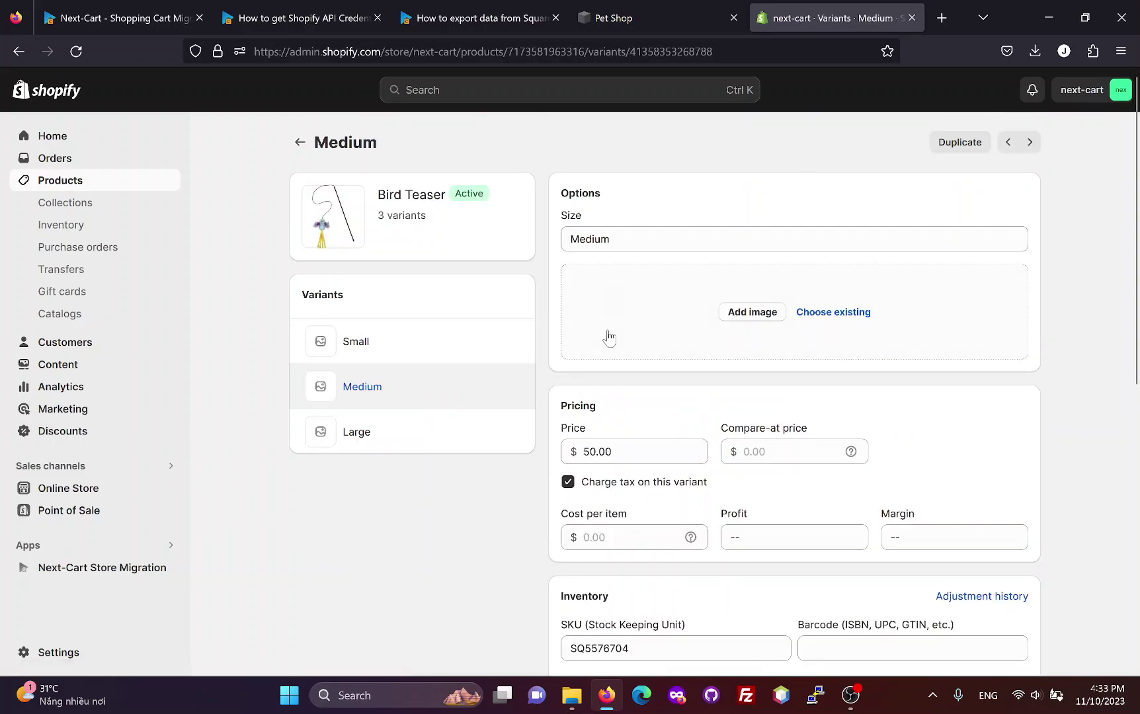
scroll(627, 443, down, 3)
scroll(626, 443, down, 3)
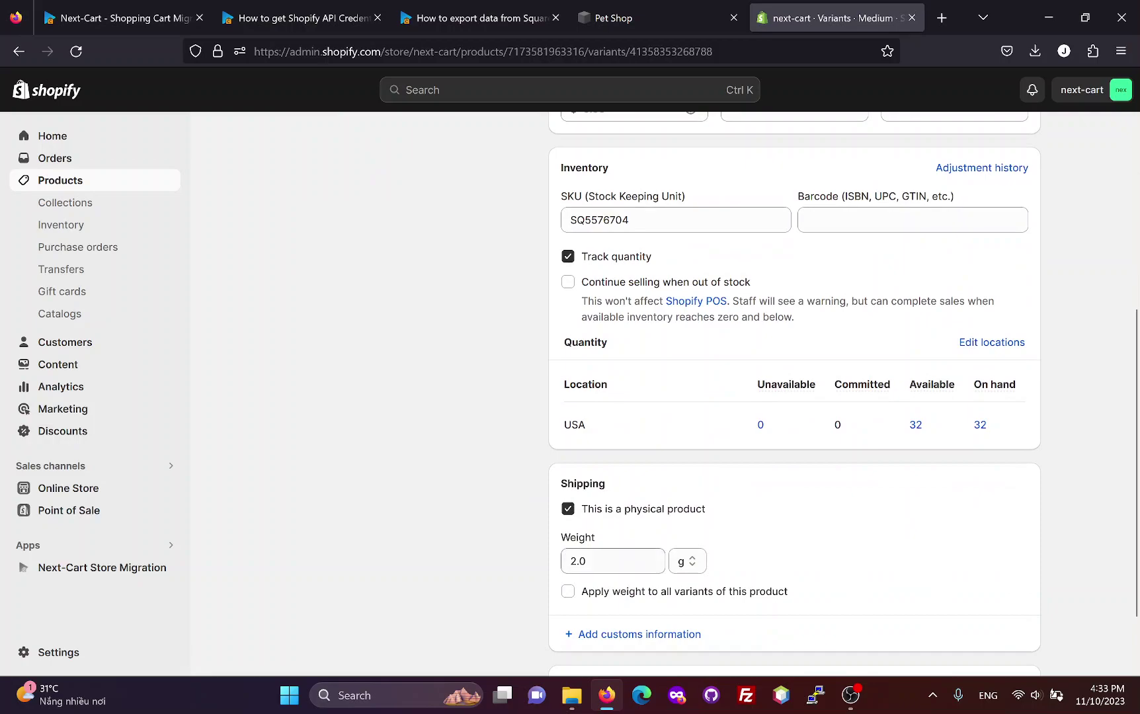
scroll(483, 442, up, 6)
scroll(423, 436, up, 1)
click(362, 429)
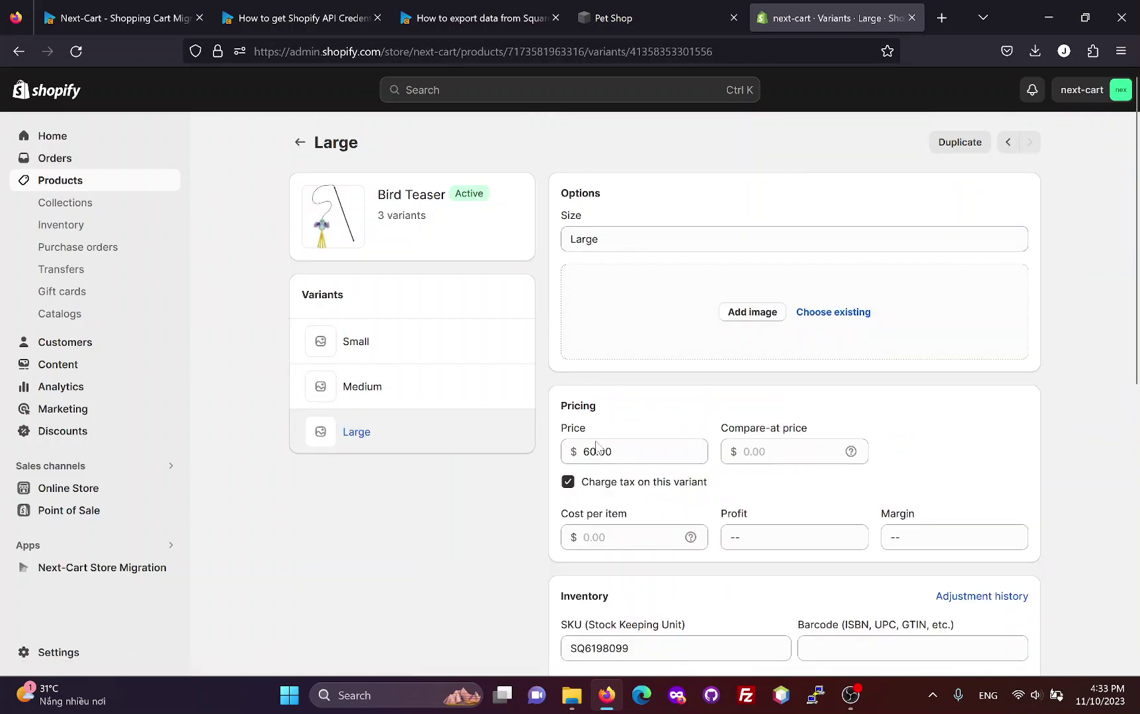
scroll(611, 502, down, 6)
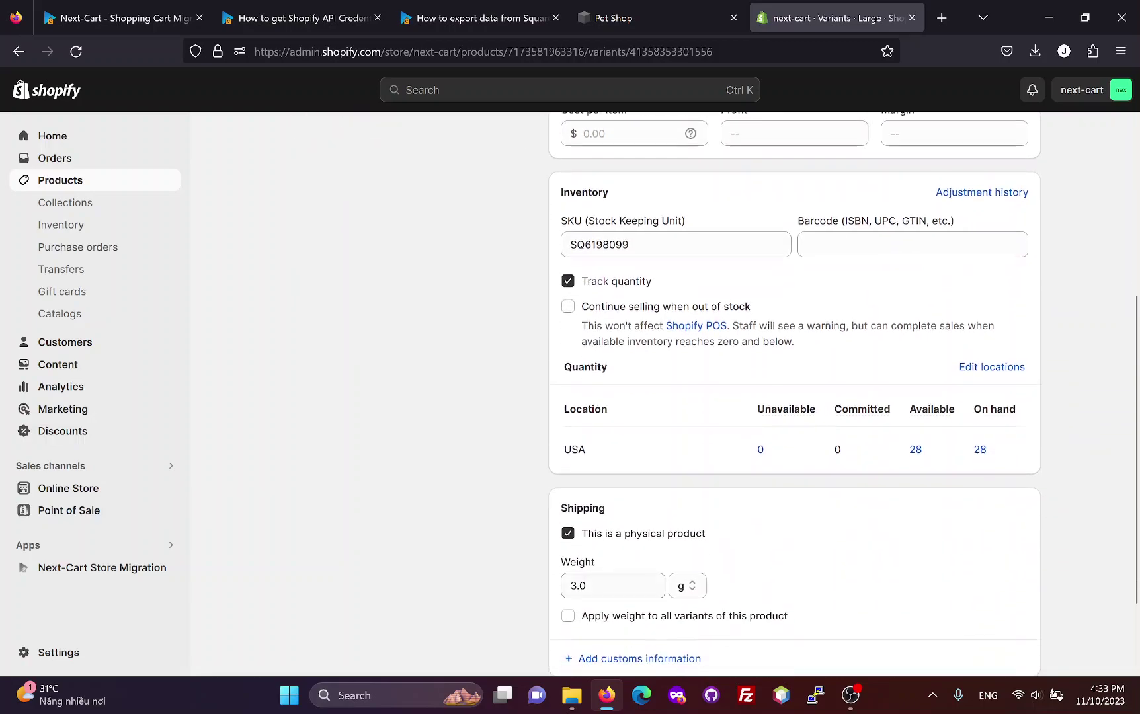
scroll(613, 580, up, 7)
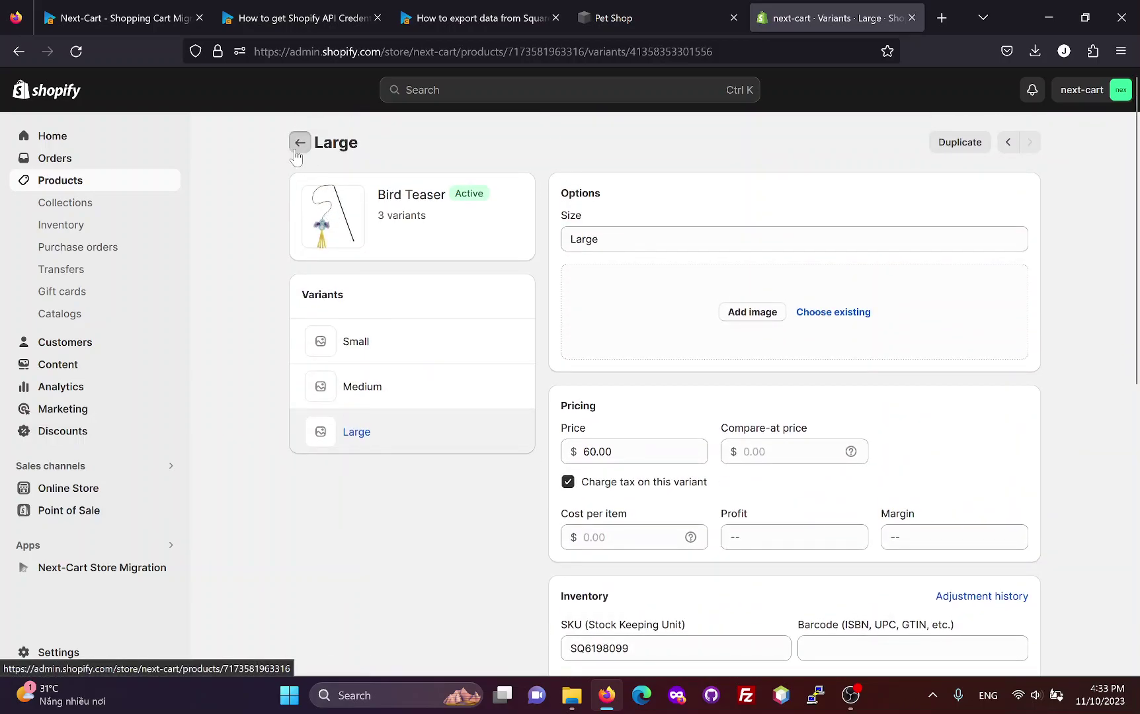
Return to the Bird Teaser product and examine its search engine listing and its length, width and height metafields.
click(298, 143)
scroll(779, 466, down, 6)
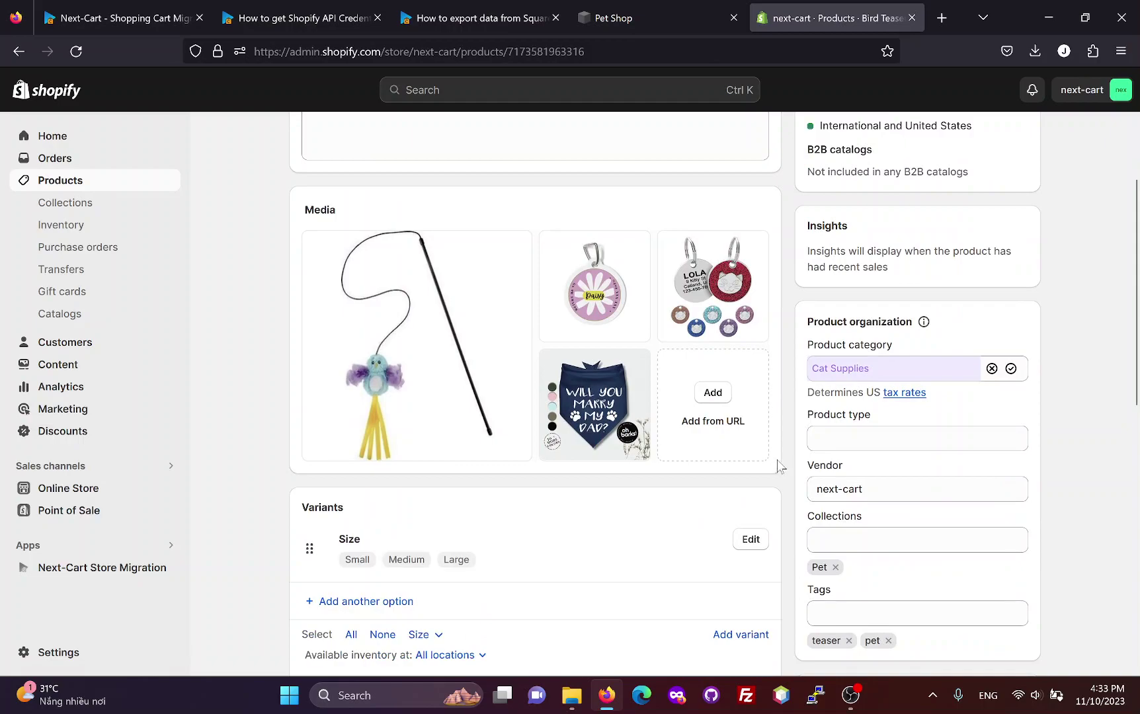
scroll(779, 466, down, 5)
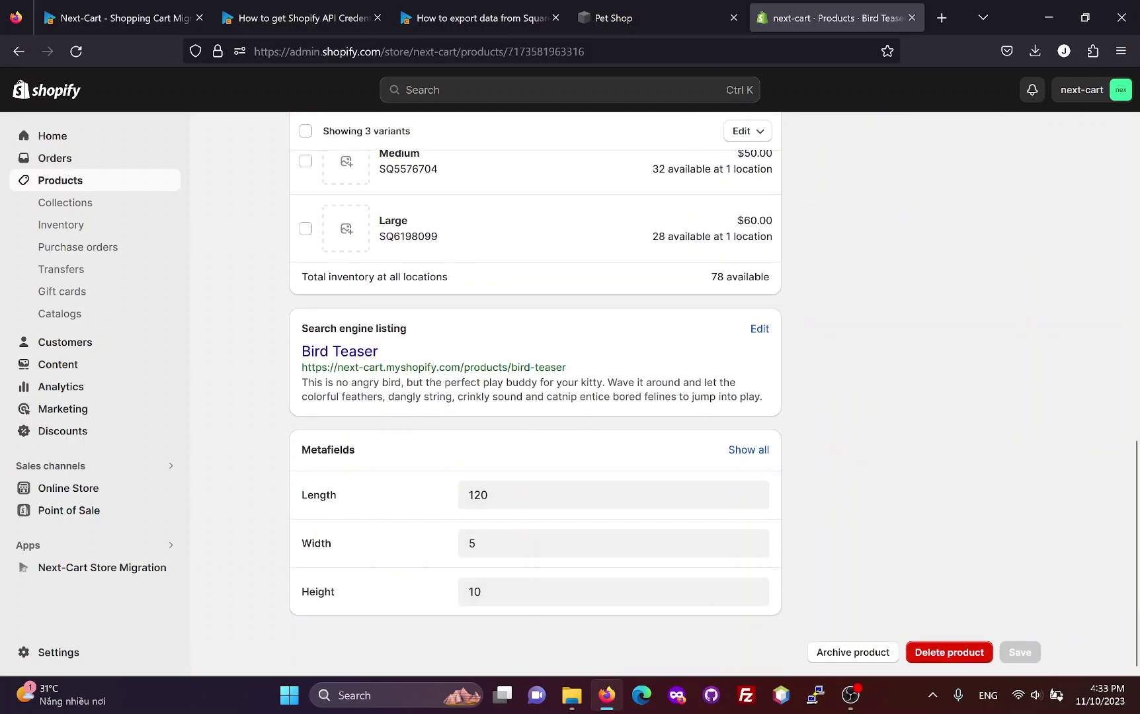
scroll(344, 351, up, 11)
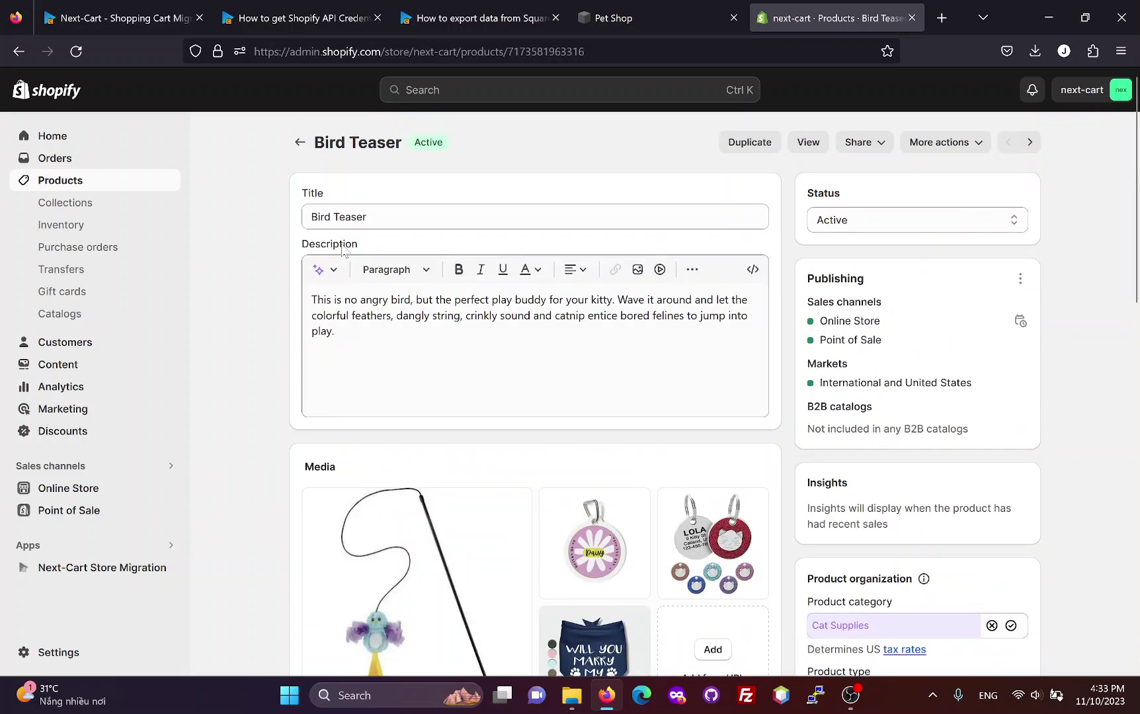
Open the Cat Food product and examine its description, images, pricing, inventory, shipping weight, search engine listing and metafields.
click(299, 144)
click(313, 299)
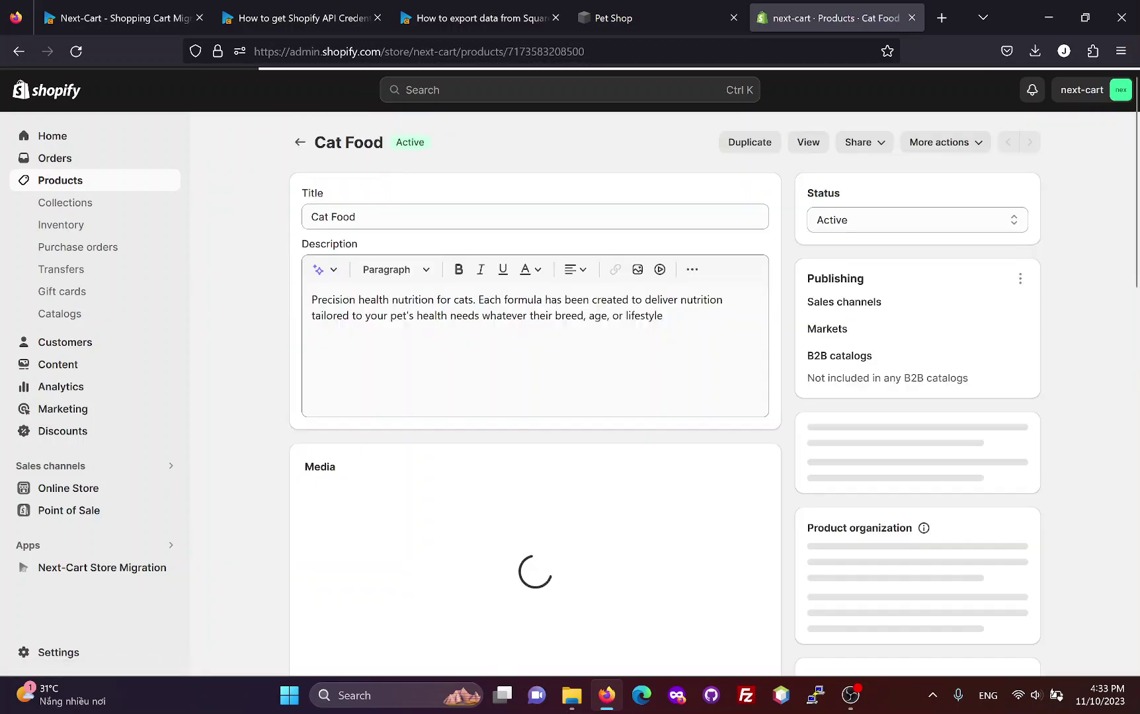
scroll(536, 397, down, 1)
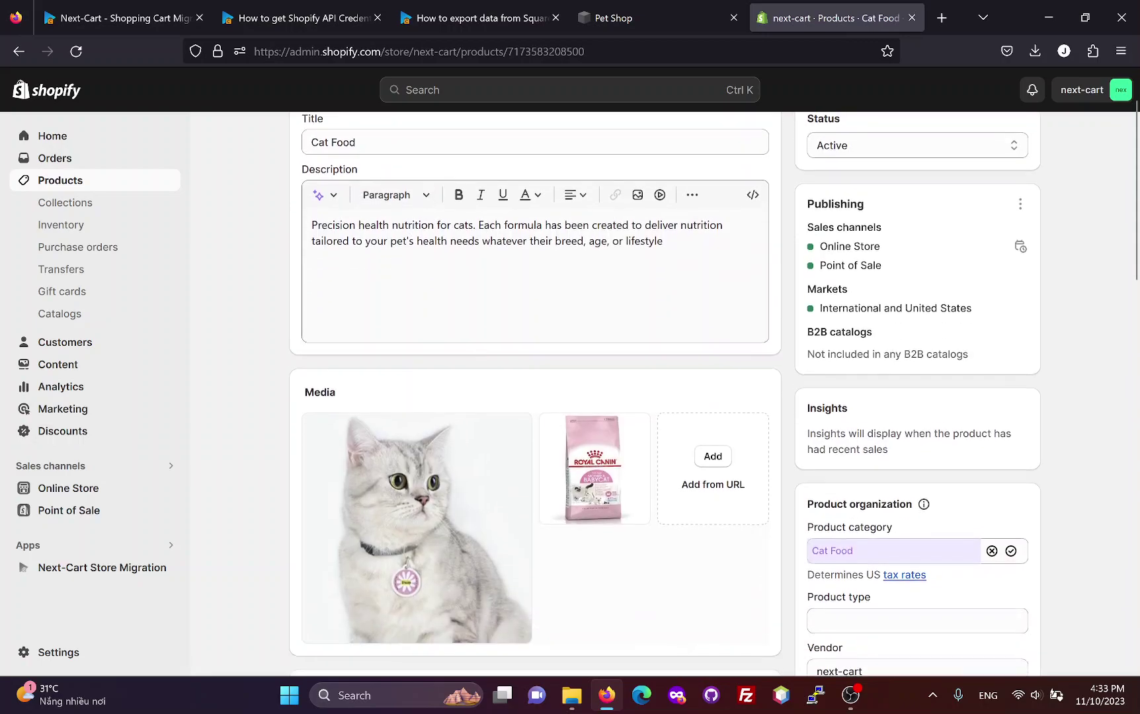
scroll(612, 473, down, 3)
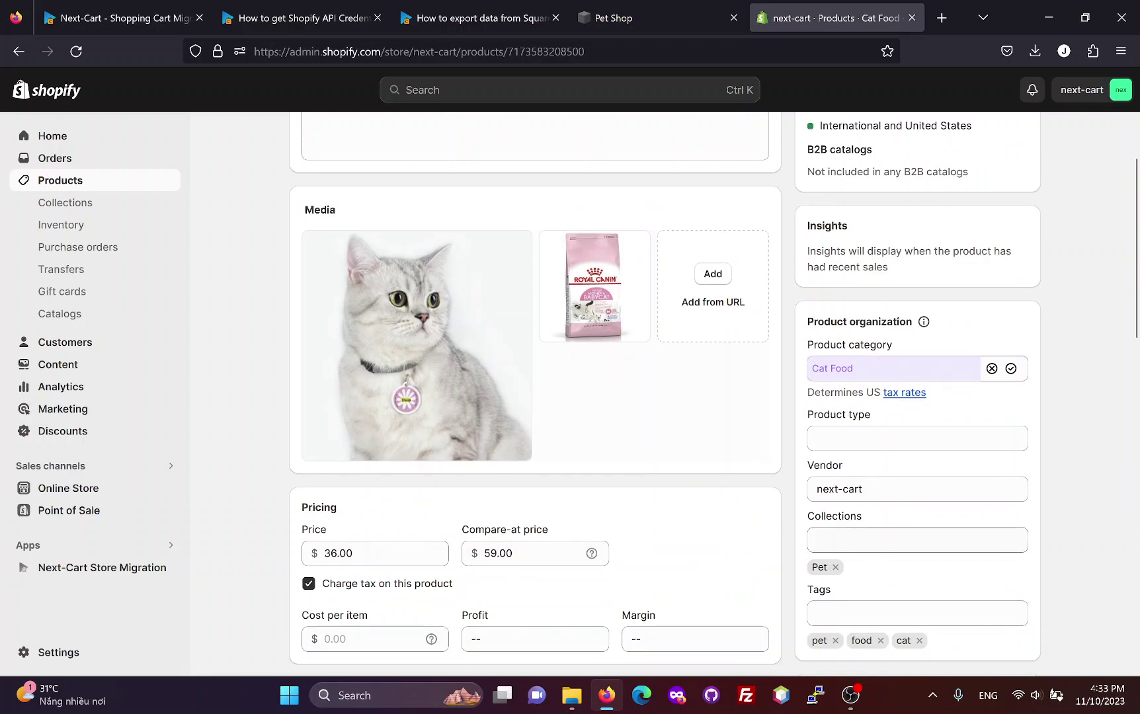
scroll(822, 614, down, 2)
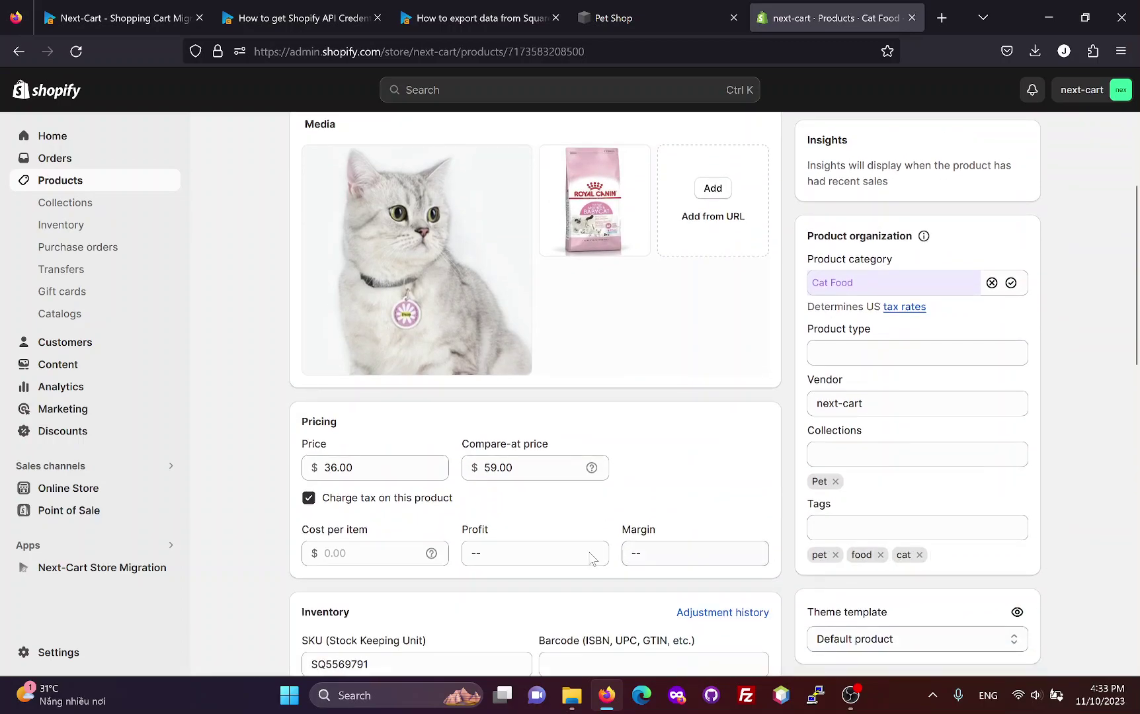
scroll(536, 396, down, 2)
scroll(397, 496, down, 2)
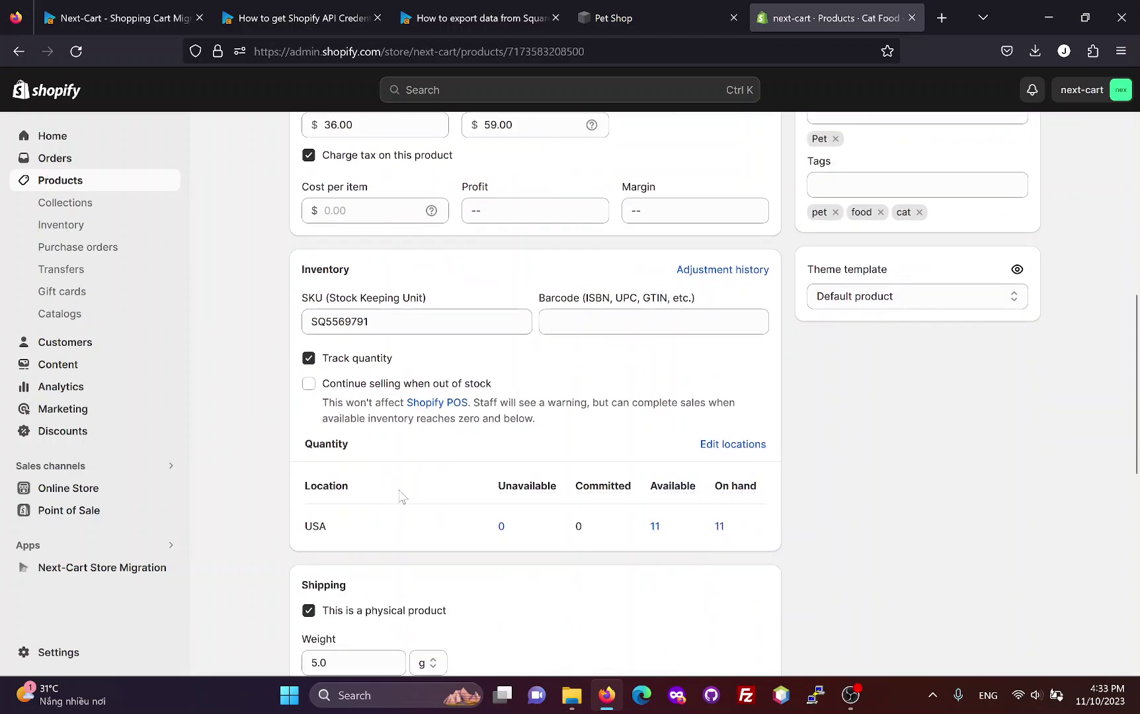
scroll(473, 555, down, 2)
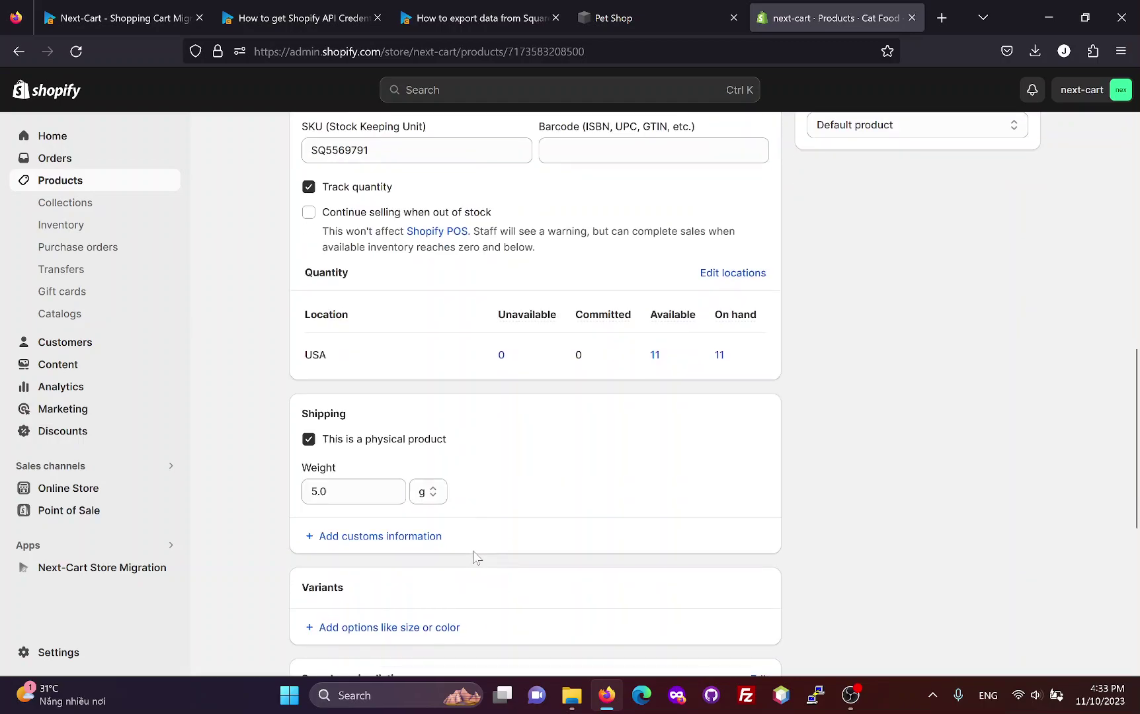
scroll(390, 504, down, 4)
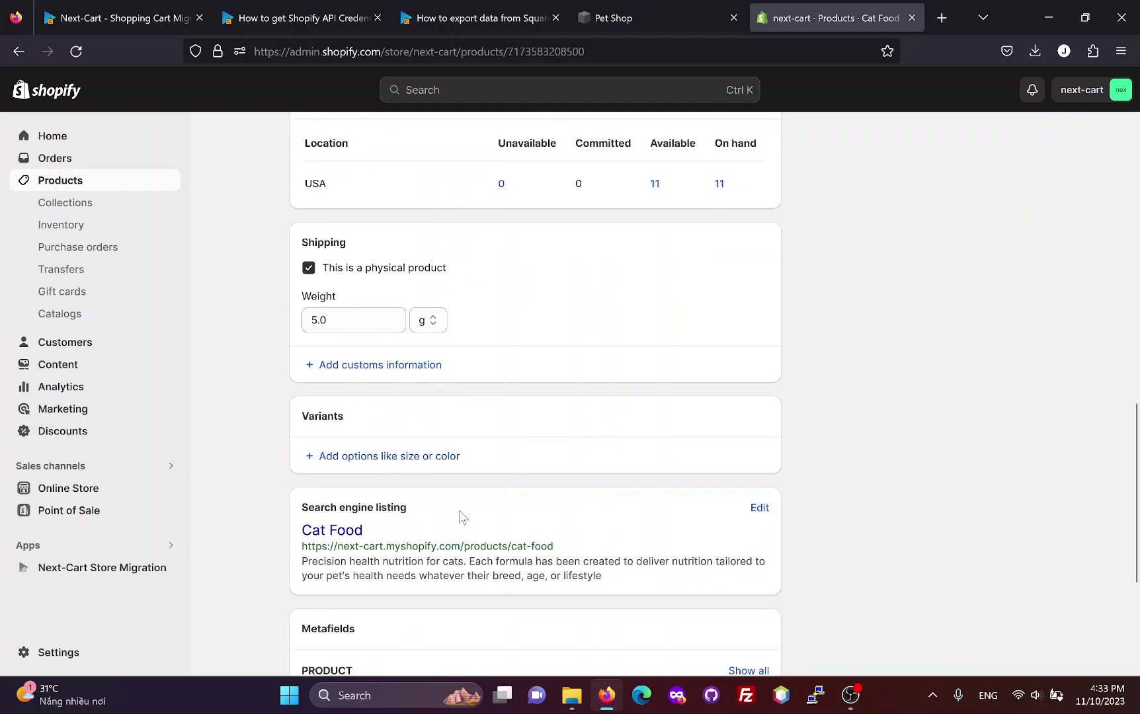
scroll(486, 515, down, 1)
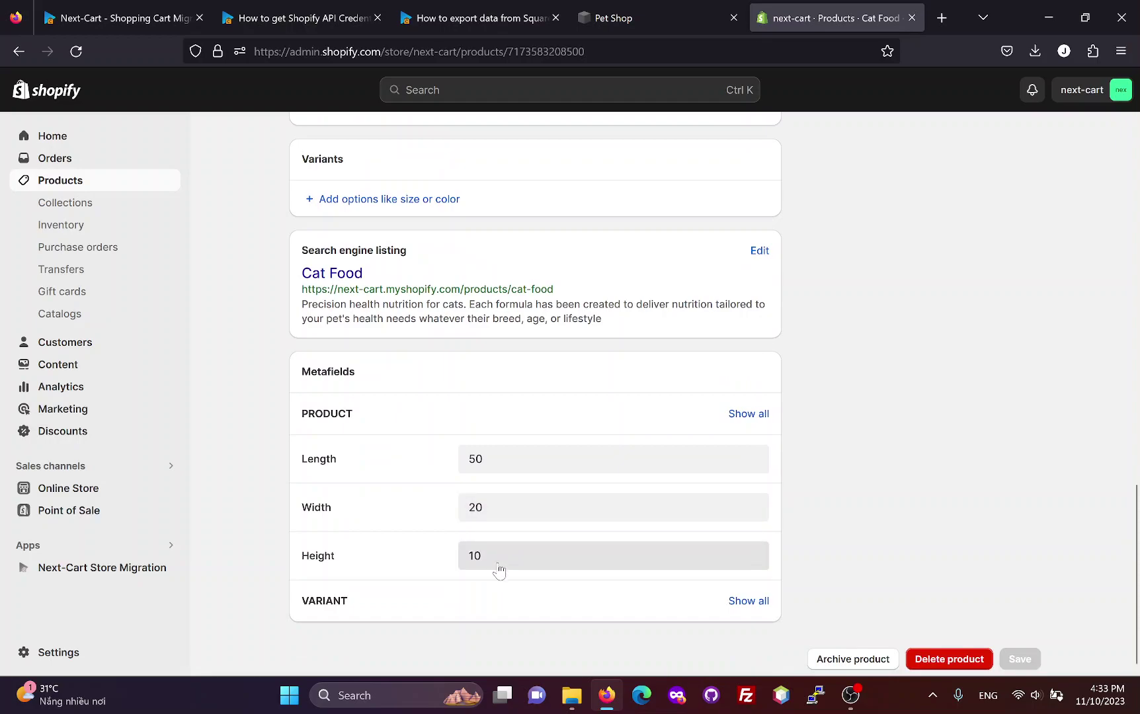
scroll(322, 359, up, 15)
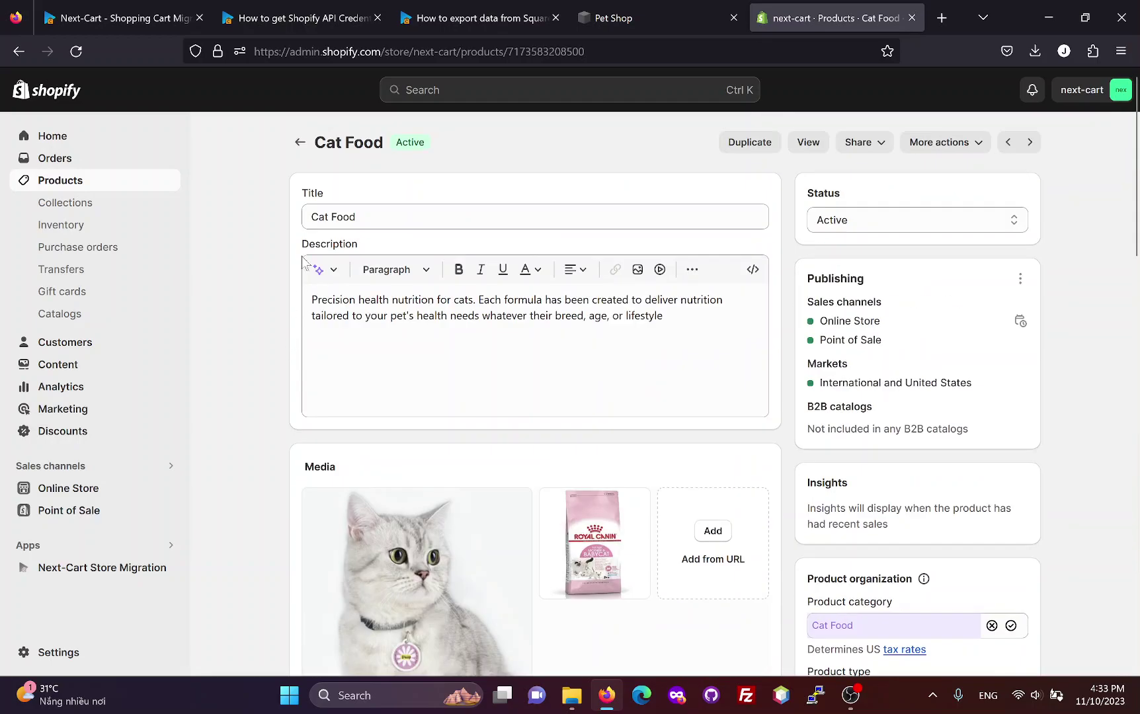
Open the Dog Food product and examine its description, images, pricing, inventory, shipping weight, search engine listing and metafields.
click(298, 142)
click(320, 339)
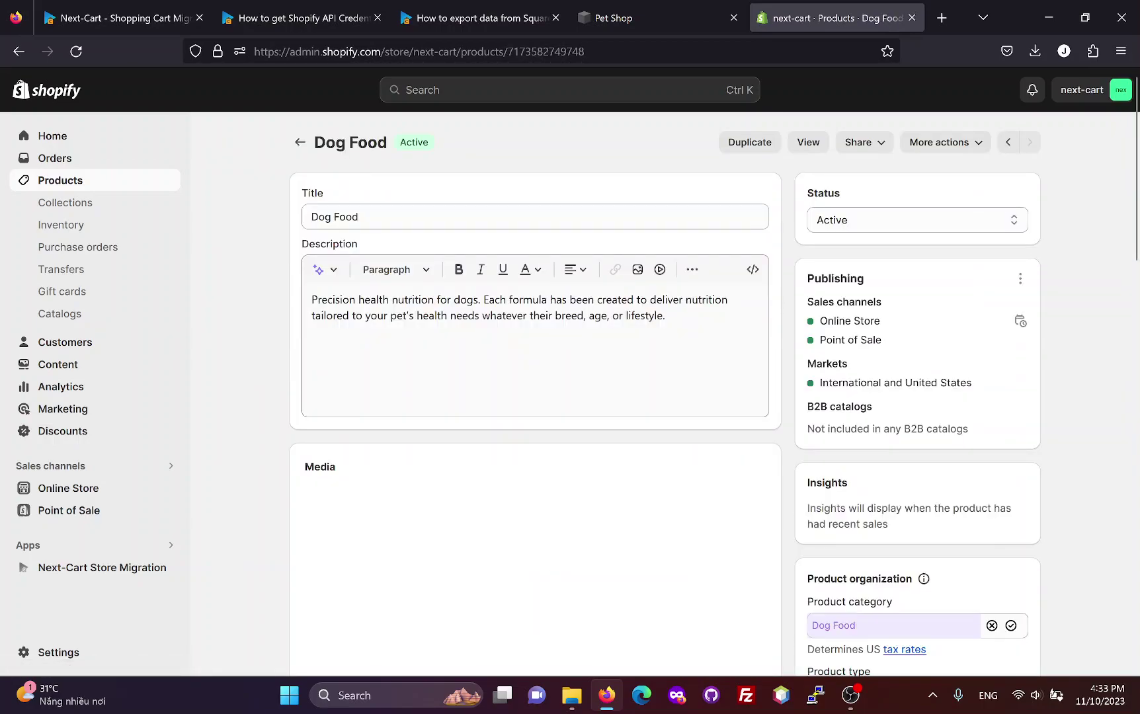
scroll(489, 502, down, 4)
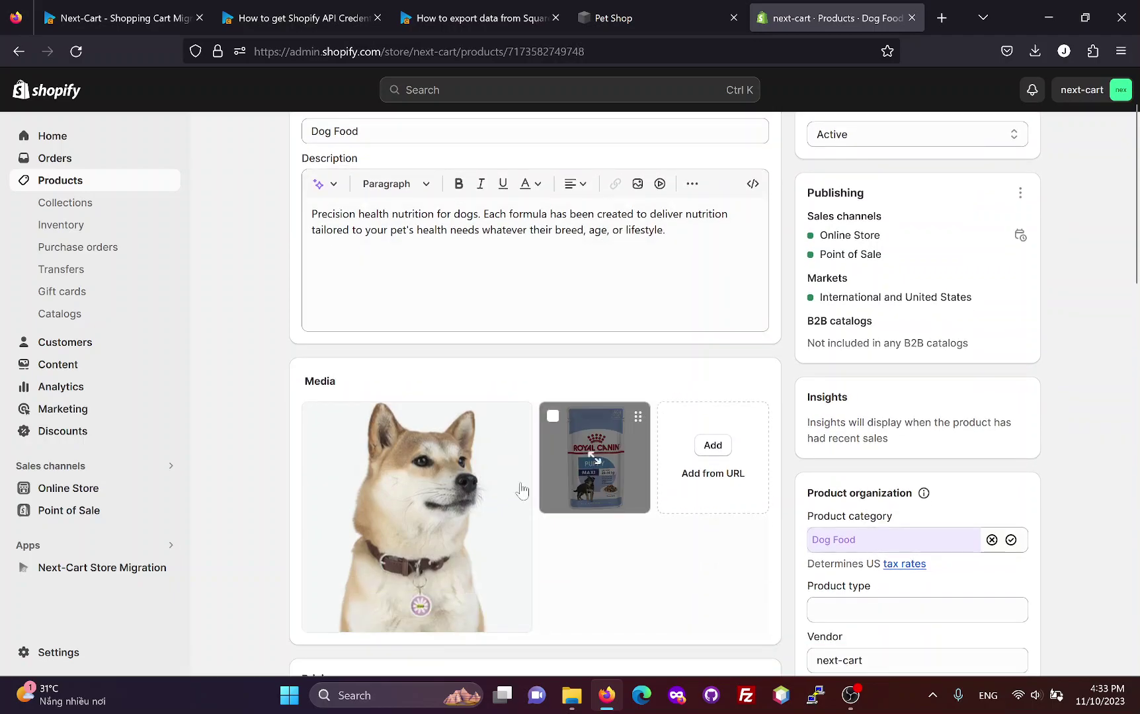
scroll(838, 522, down, 3)
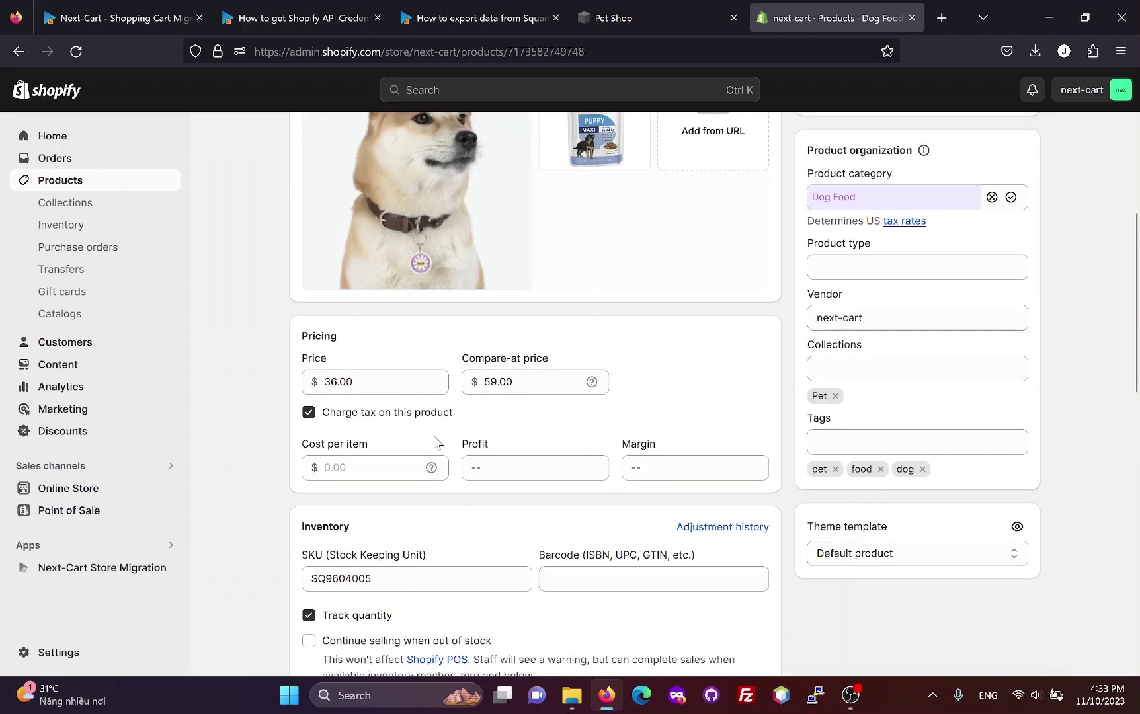
scroll(434, 431, down, 9)
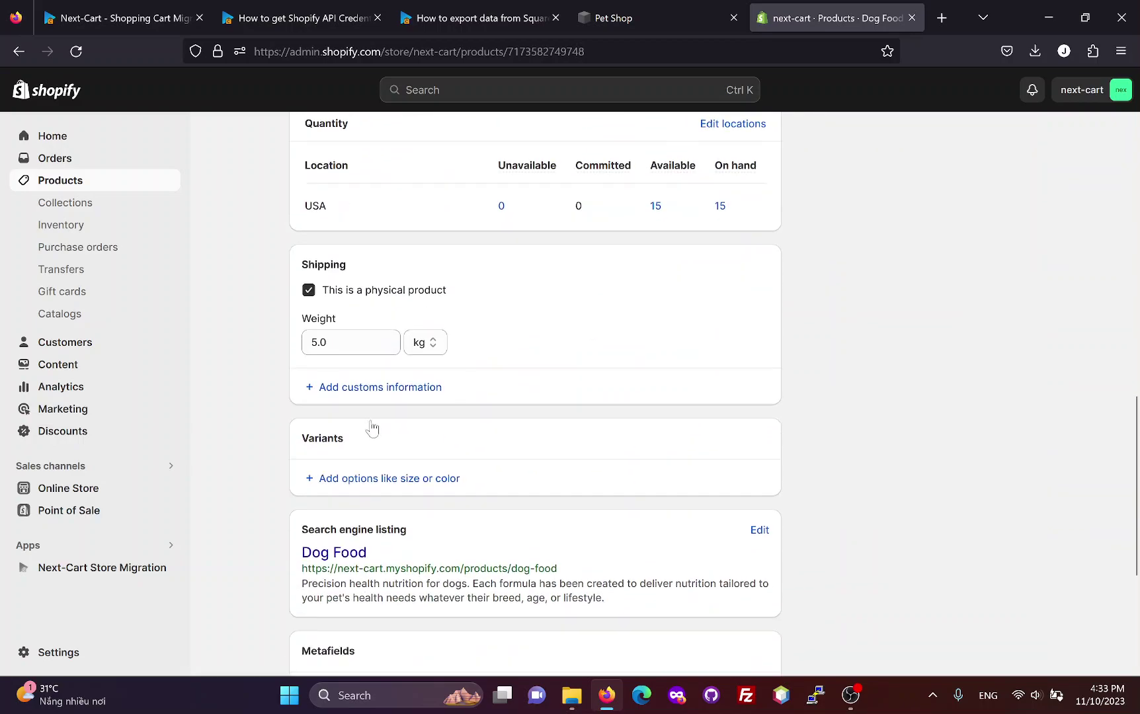
scroll(396, 443, down, 4)
scroll(278, 377, up, 1)
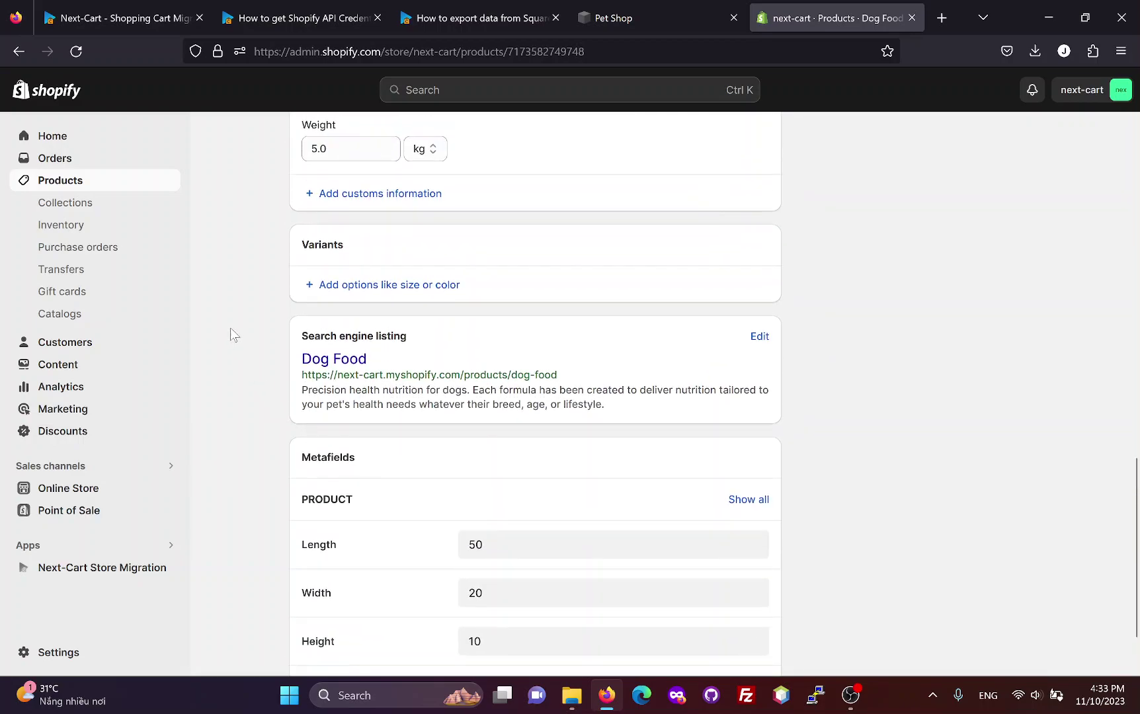
Open the migrated order and examine its line items, customer details, payment summary, Original ID metafield and timeline.
click(56, 162)
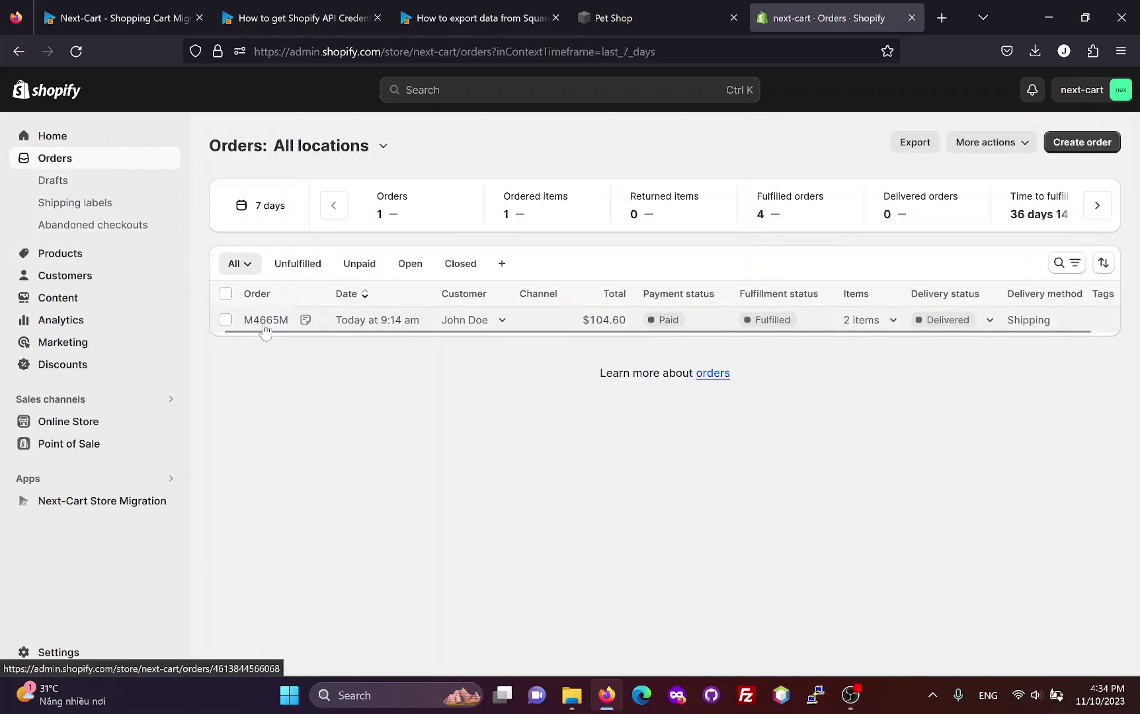
click(265, 324)
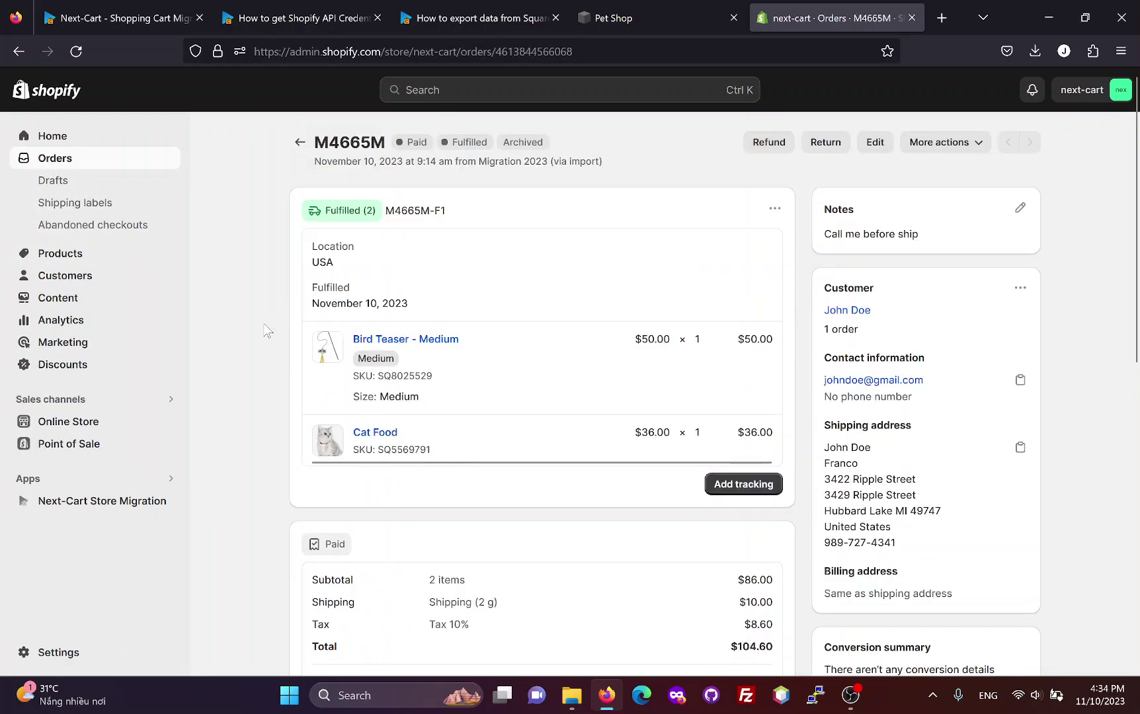
drag(423, 398, 352, 398)
scroll(463, 400, down, 2)
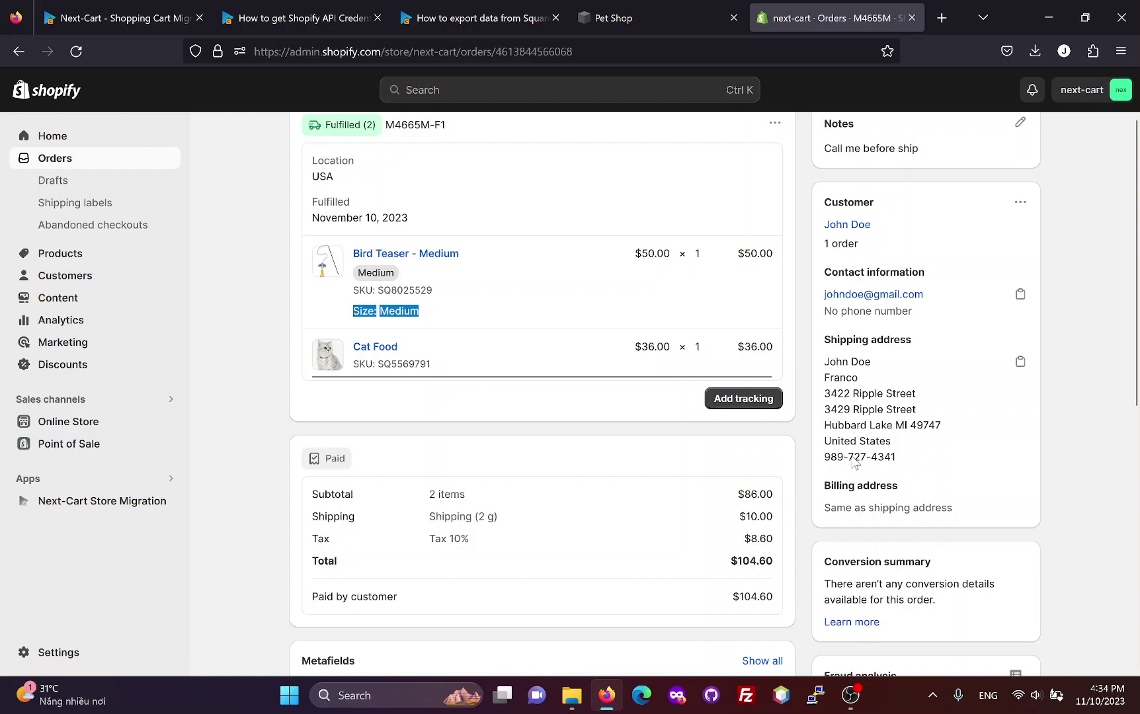
scroll(480, 503, down, 2)
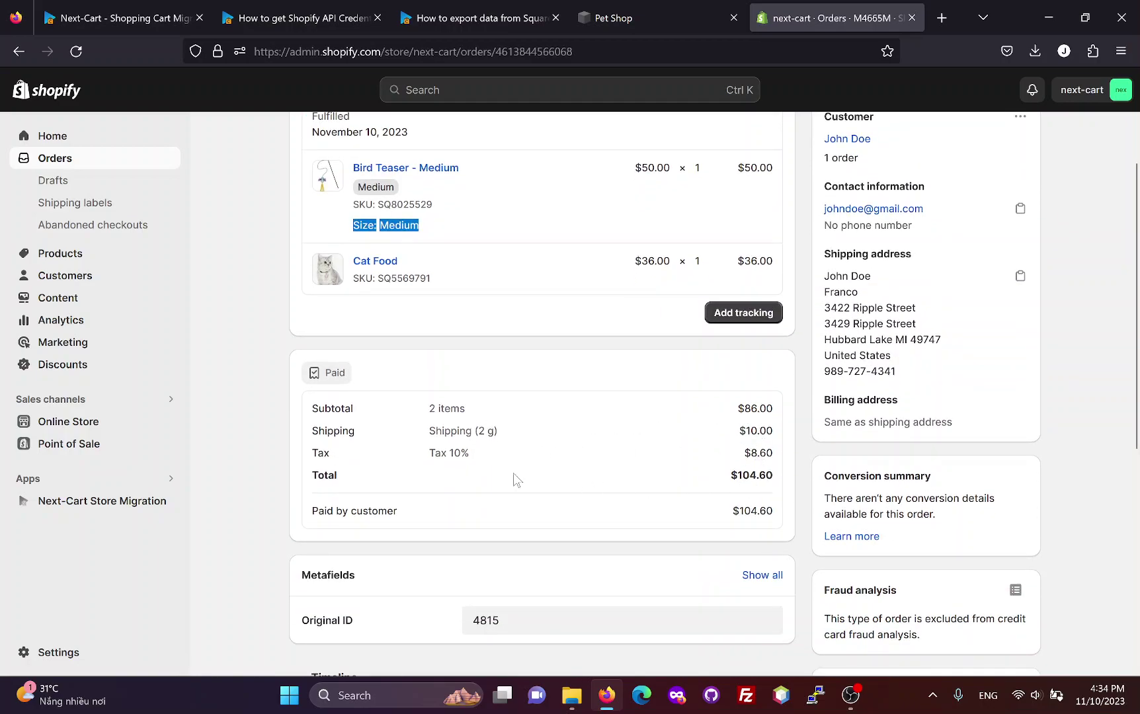
scroll(472, 466, down, 2)
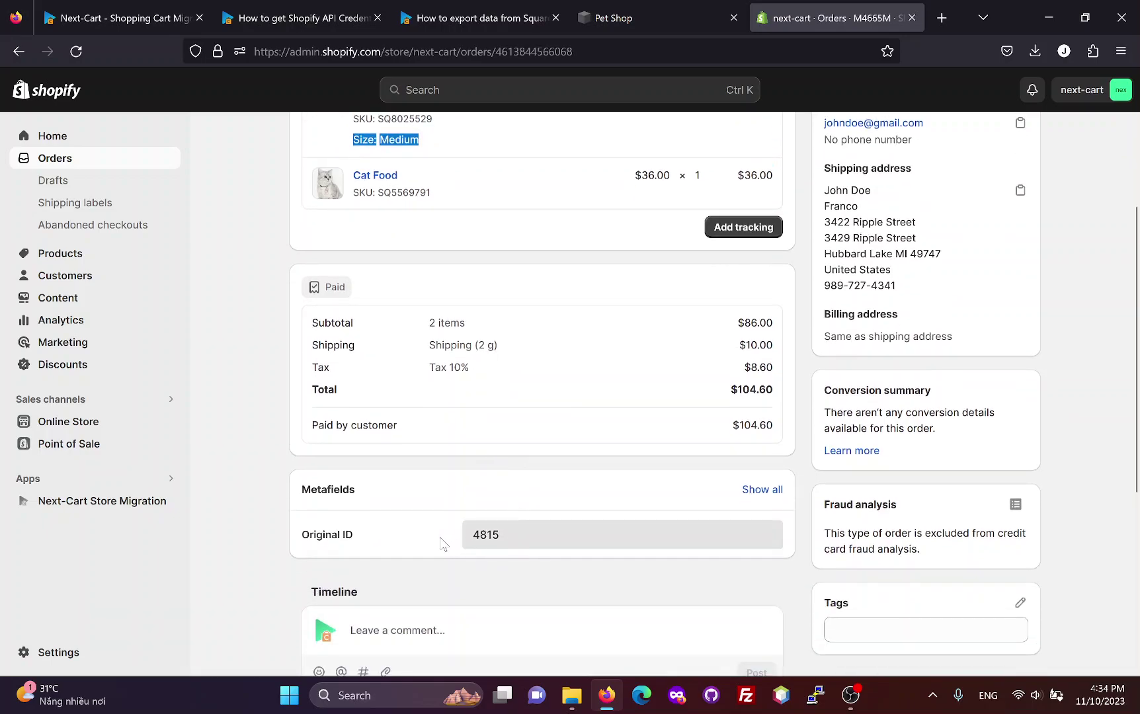
scroll(530, 554, down, 8)
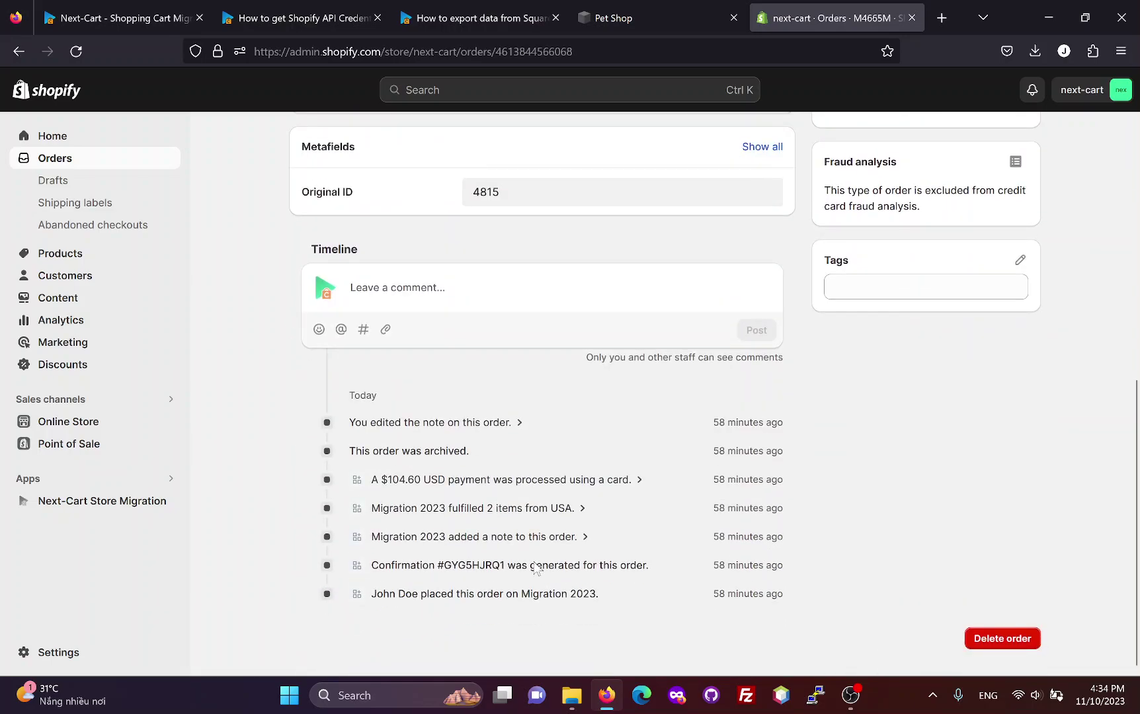
scroll(707, 423, up, 14)
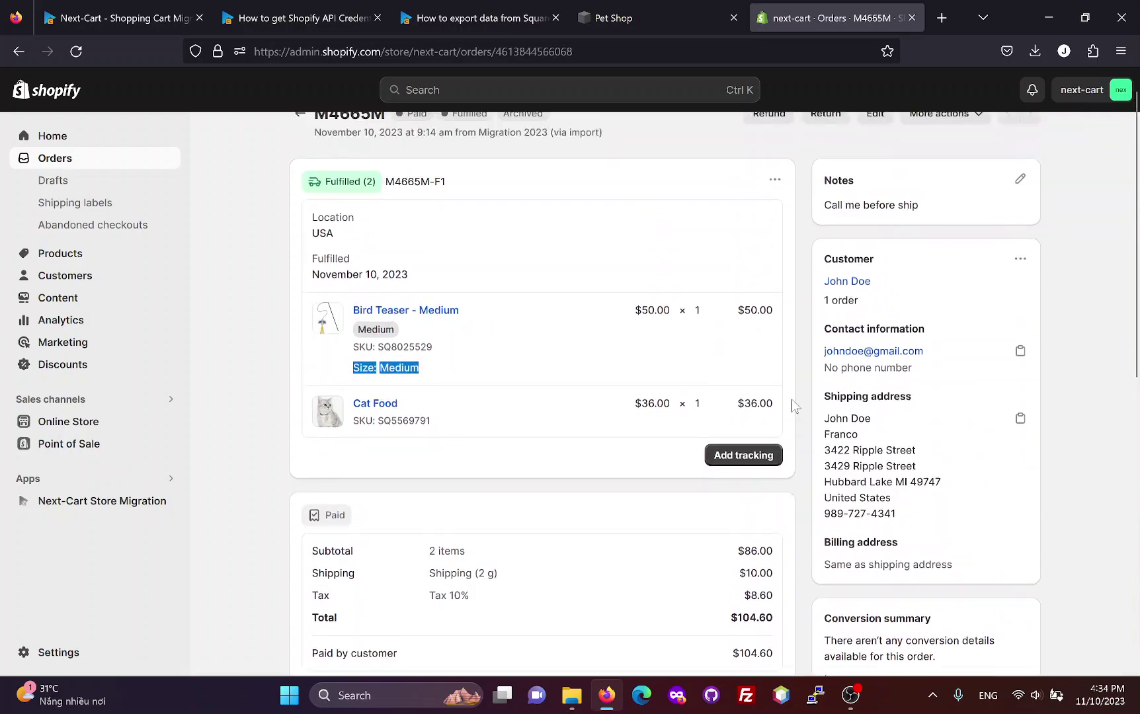
click(569, 312)
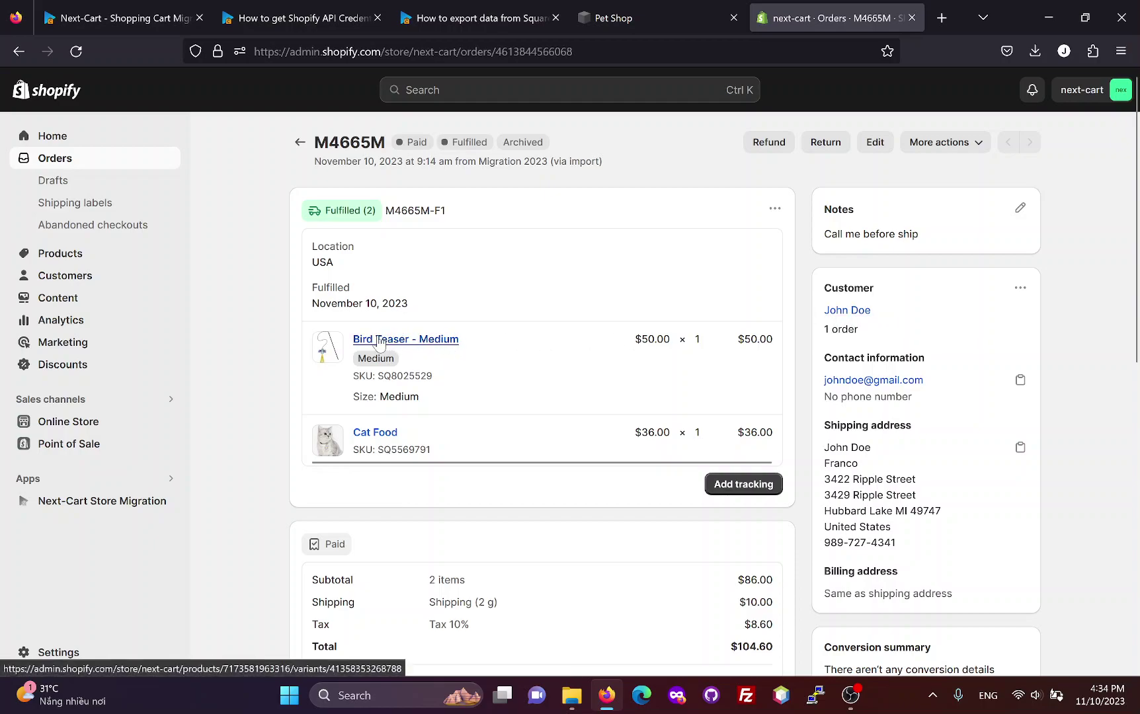
Open the order's Bird Teaser - Medium and Cat Food items in separate tabs to check their links to the migrated products.
ctrl+click(409, 340)
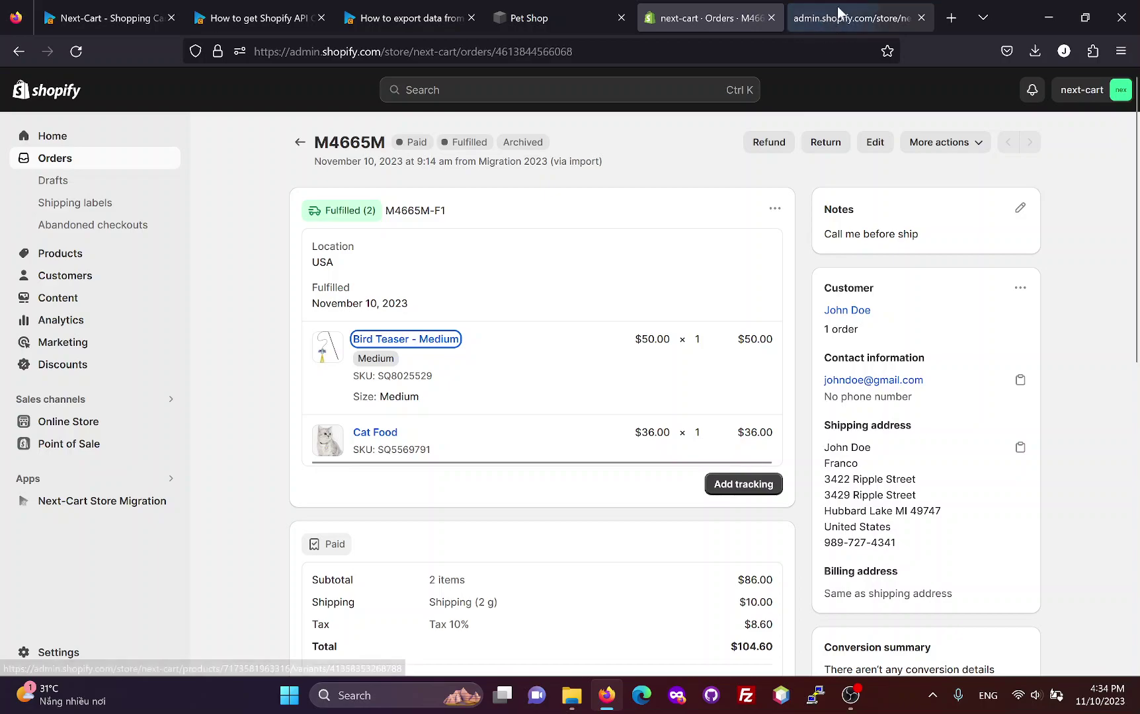
click(843, 5)
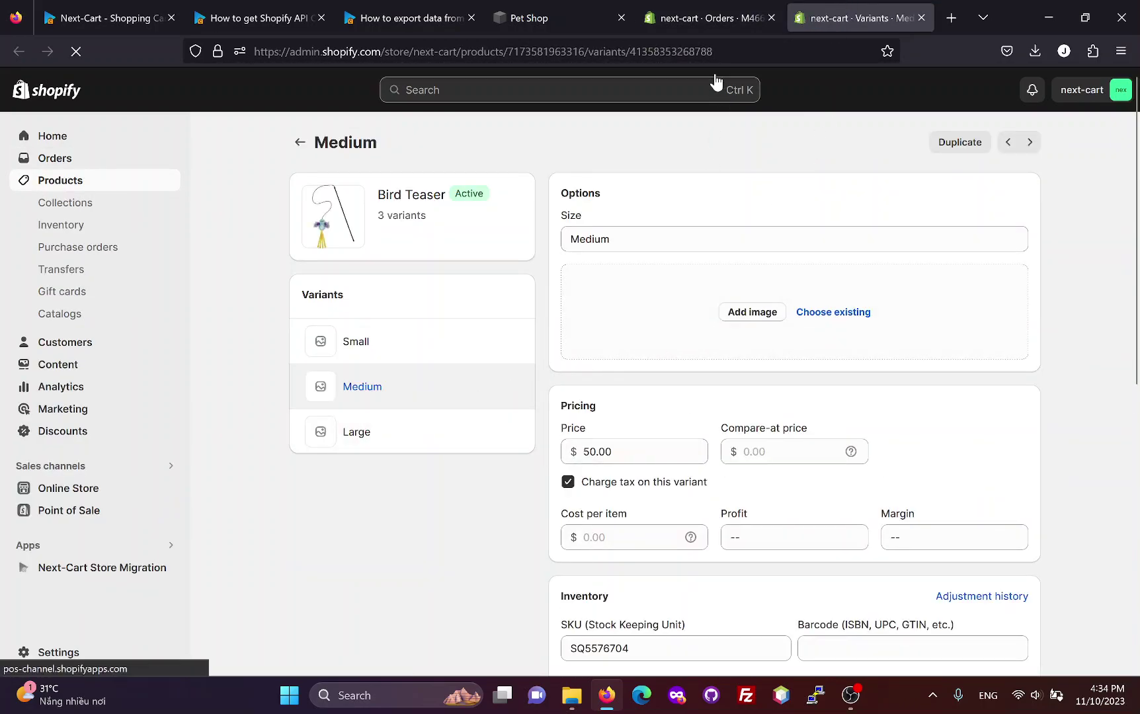
click(709, 19)
ctrl+click(374, 433)
click(743, 11)
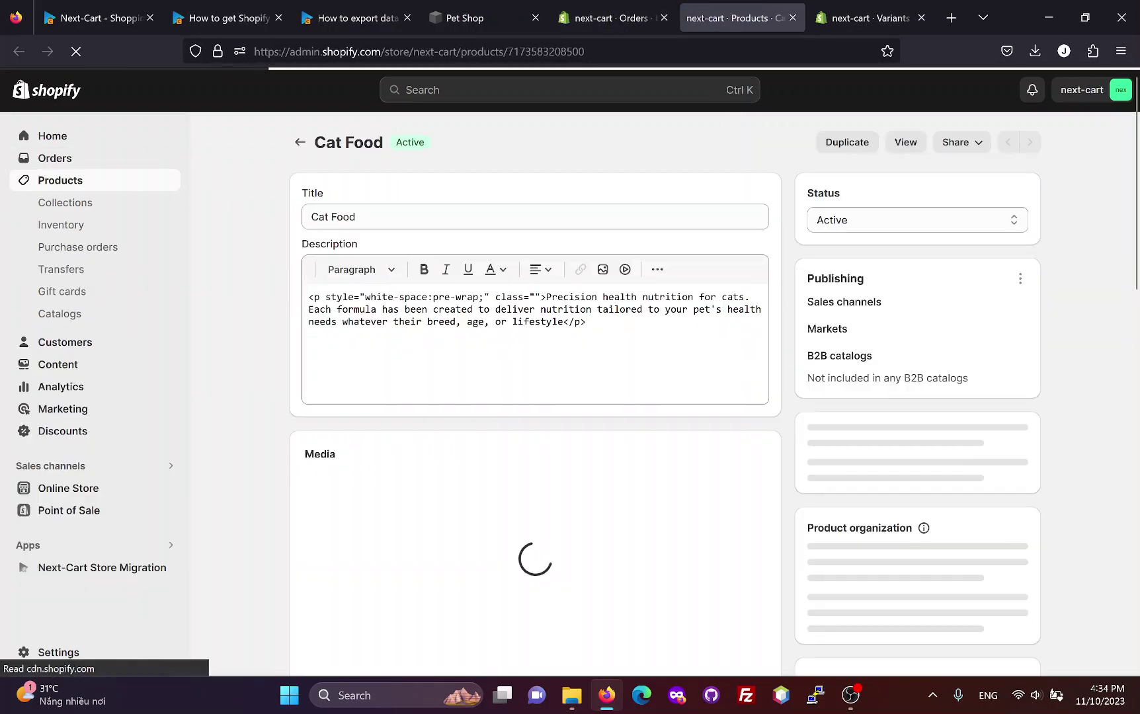
scroll(448, 359, down, 6)
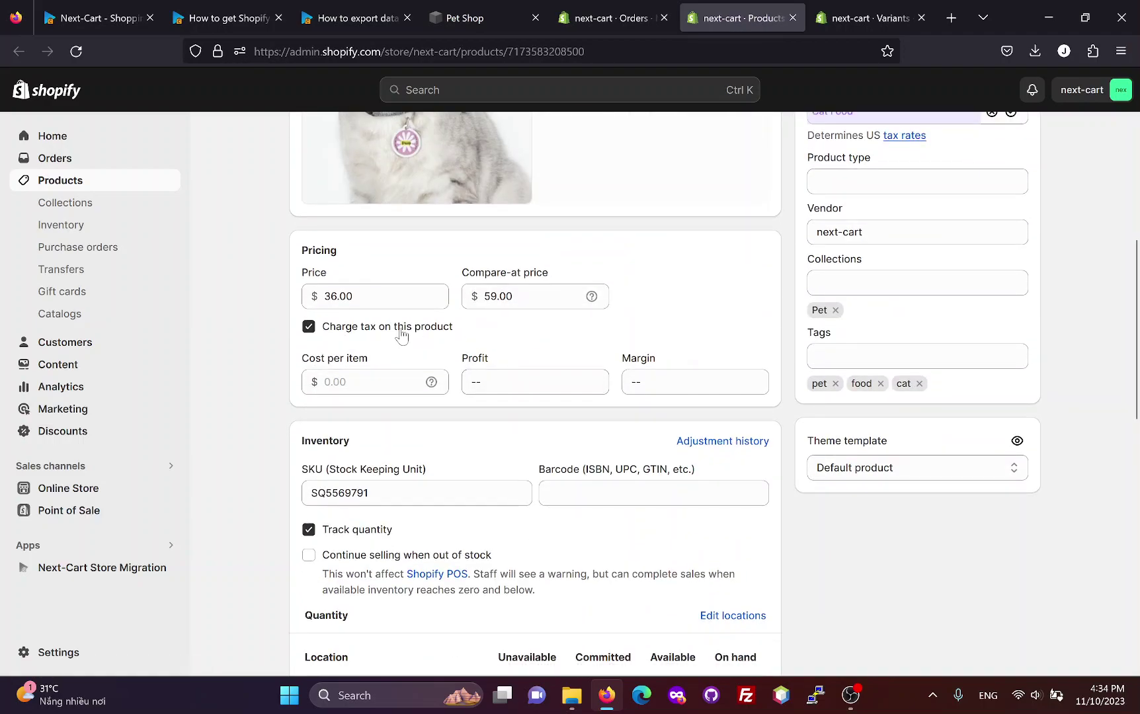
Return to the order and open its linked customer record to check the contact details, default address and last order.
click(611, 18)
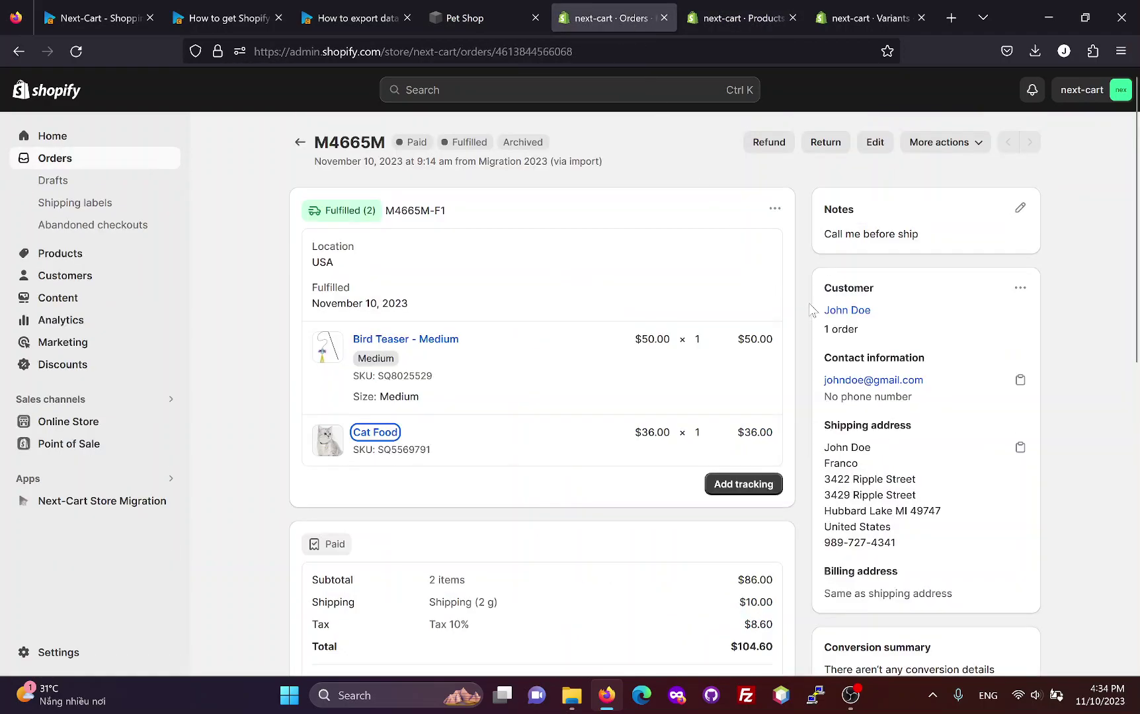
click(854, 312)
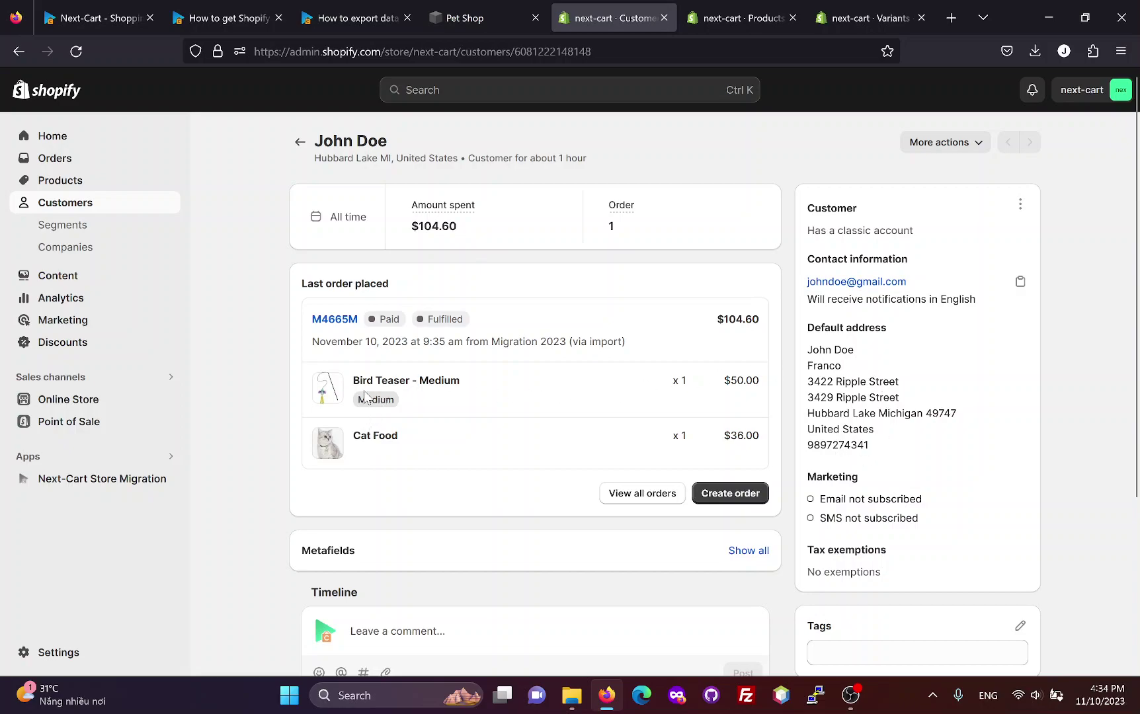
Switch back to the Next-Cart migration page and review the results for each data type and the migration log download option.
click(99, 7)
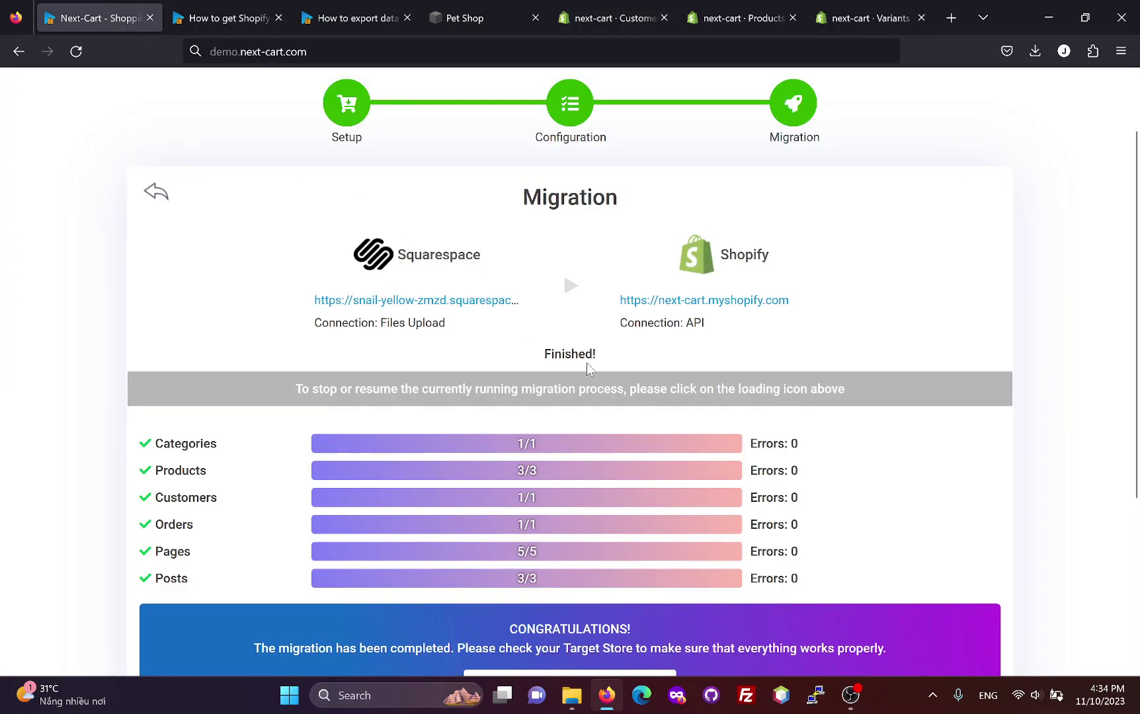
scroll(588, 372, down, 2)
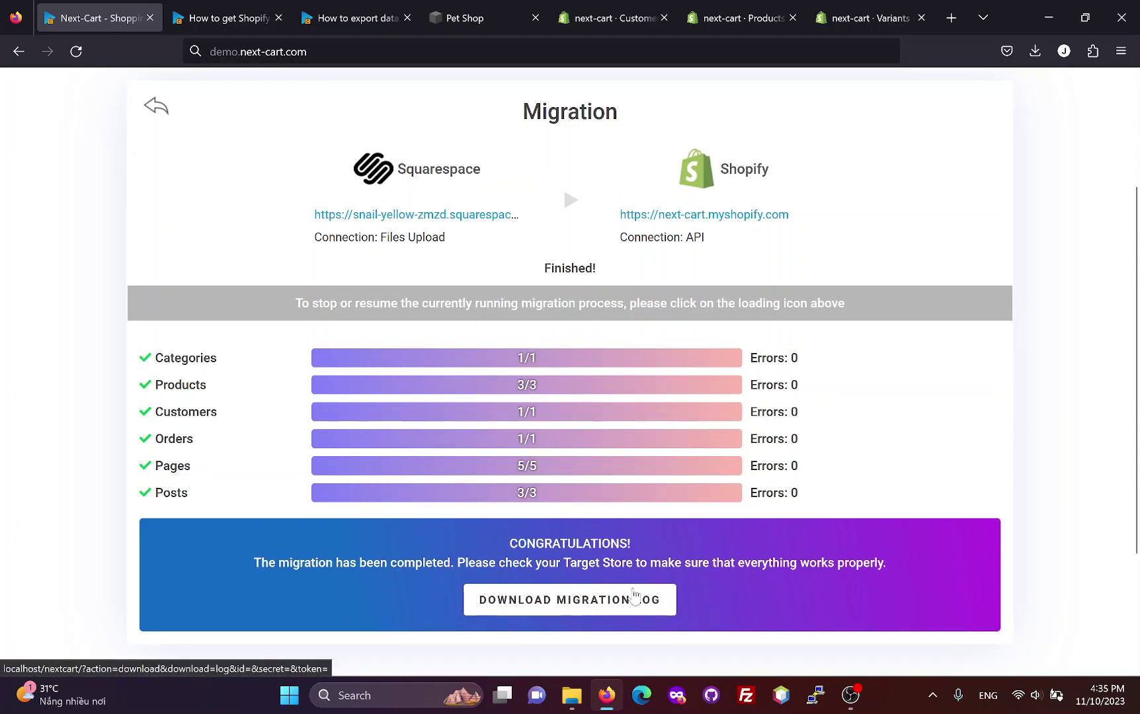
scroll(632, 595, up, 2)
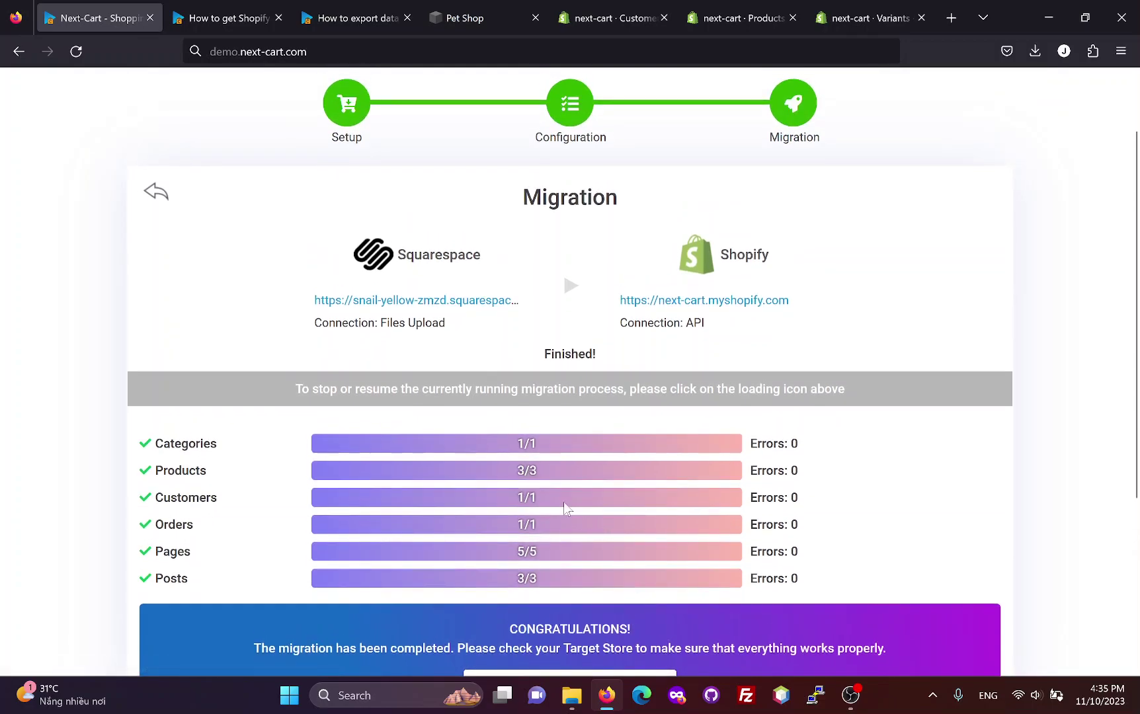
Open the Next-Cart home page in the API credentials guide's tab and choose Squarespace as the source cart.
click(222, 18)
scroll(213, 199, up, 10)
click(199, 107)
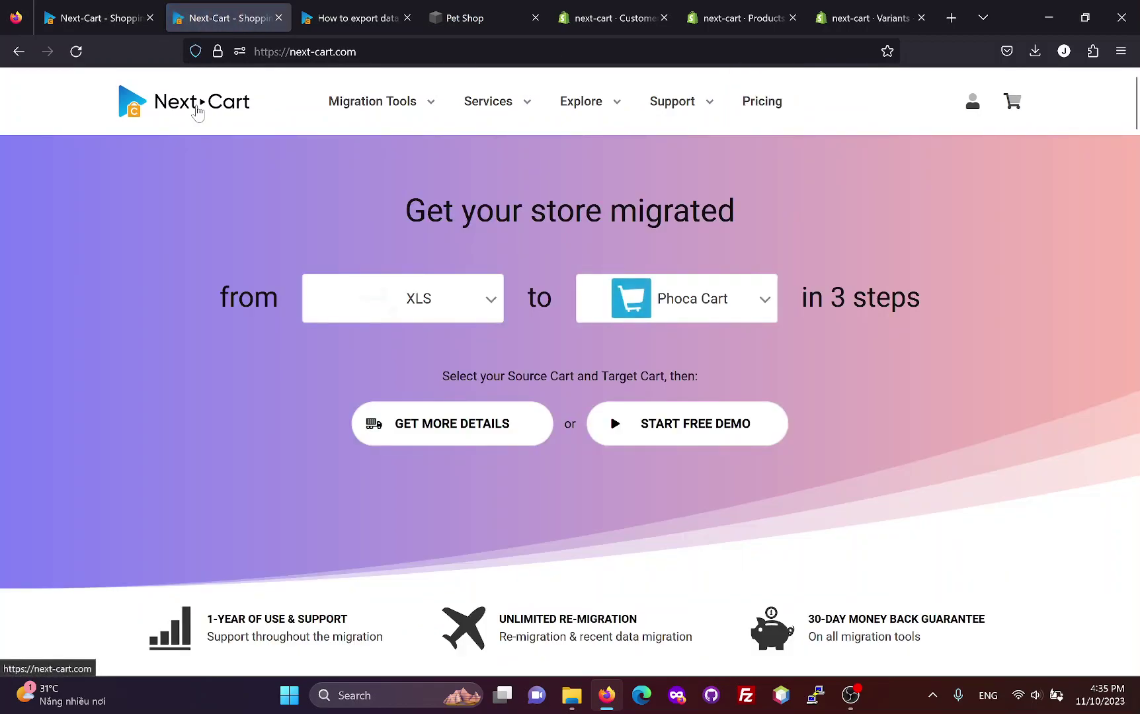
click(461, 305)
text(sq)
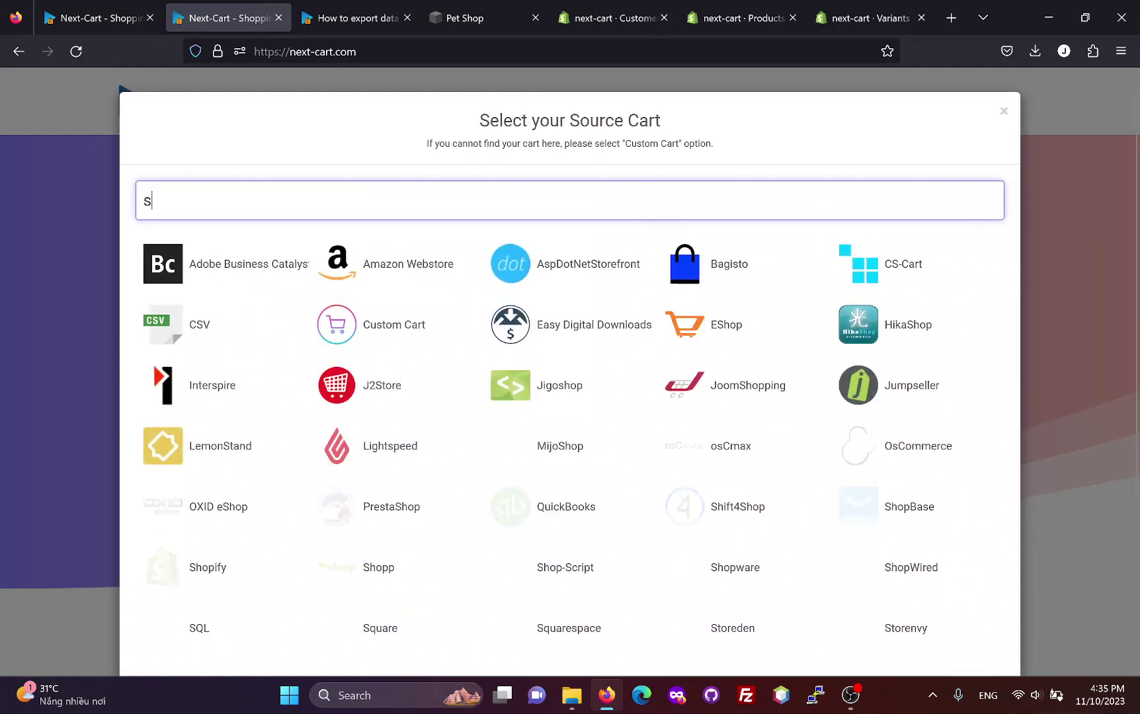
click(696, 262)
Choose Shopify as the target cart and open the details page for this migration.
click(715, 304)
text(sh)
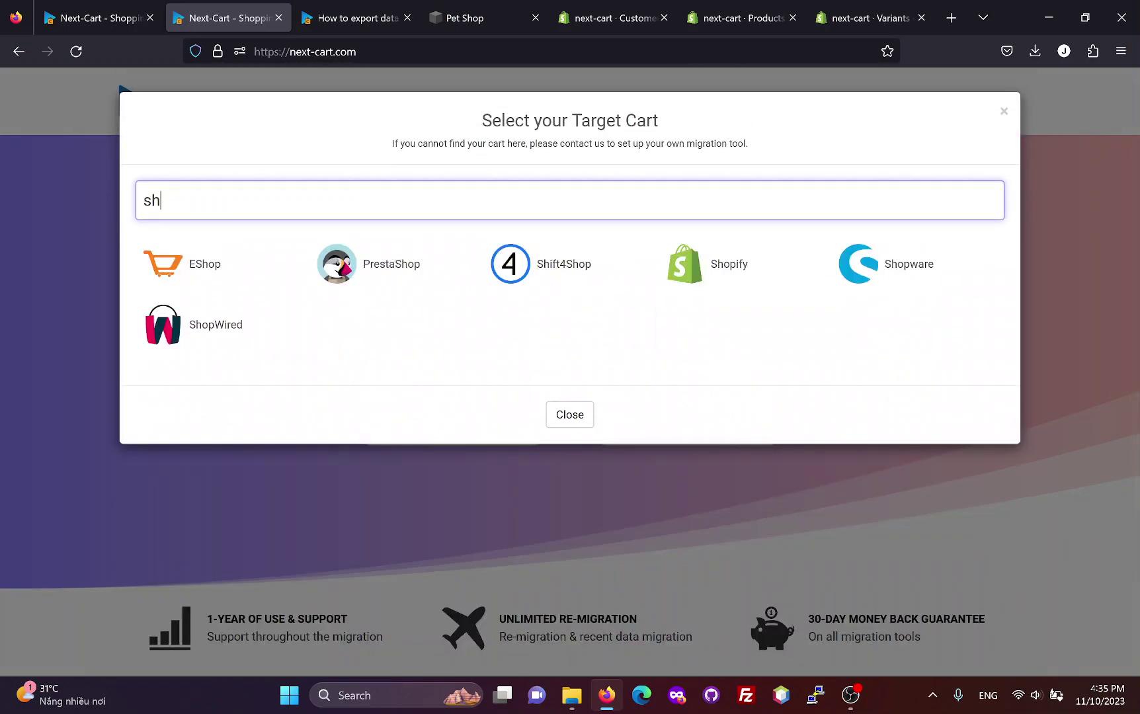
click(744, 268)
click(451, 426)
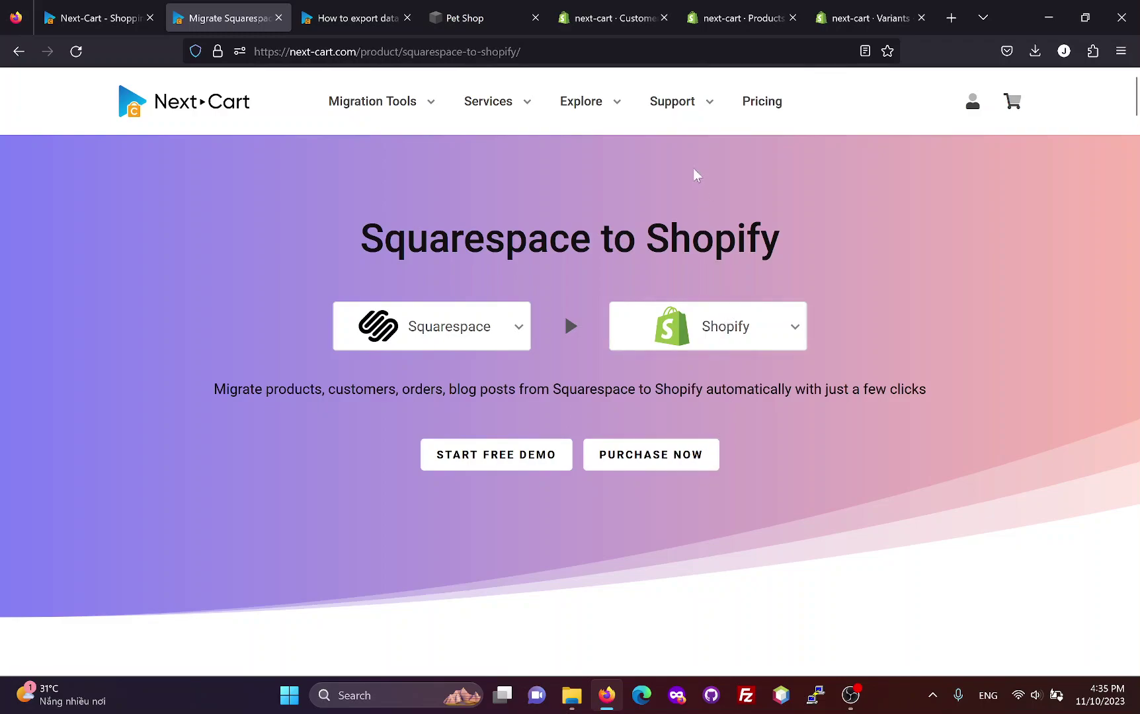
Show the support options available on the Next-Cart website.
mouse_move(677, 119)
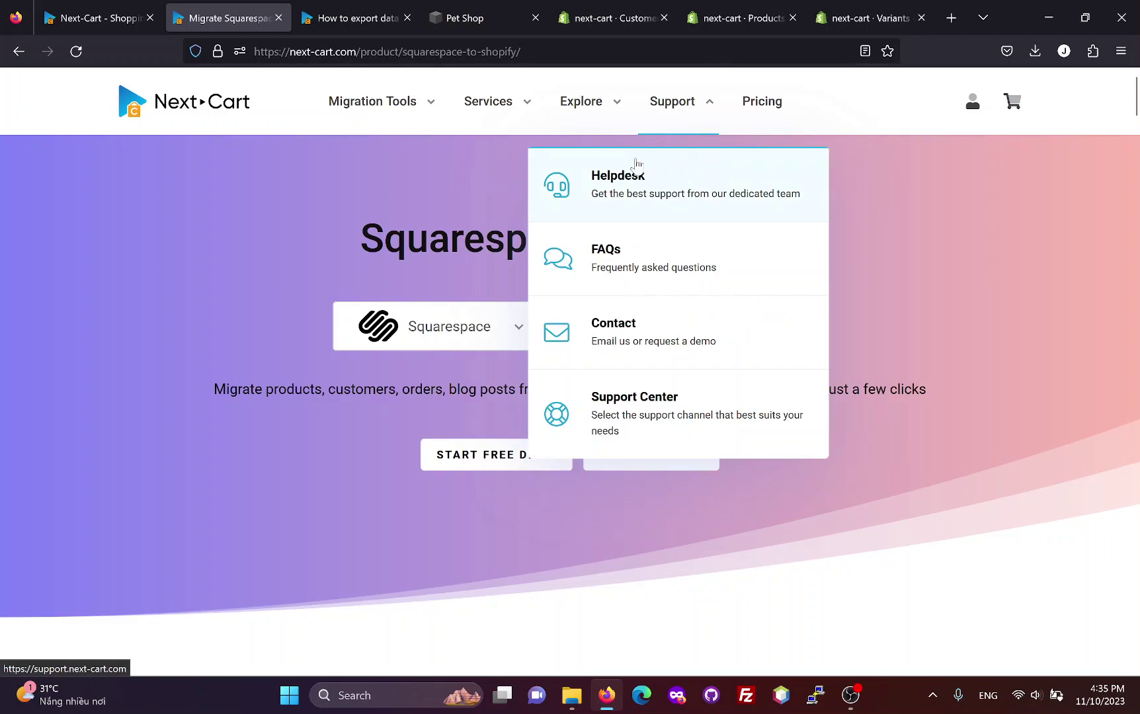